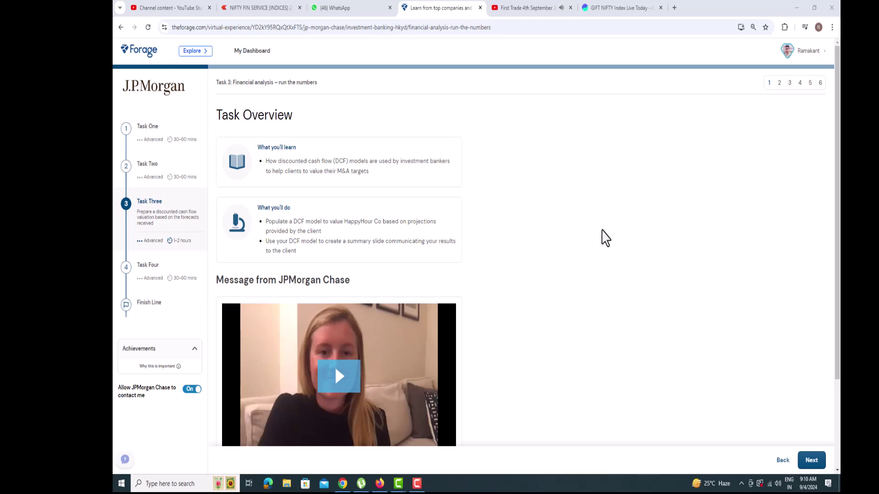
- Advance through the Task Three overview and background information pages to the page on completing the DCF model
scroll(602, 237, down, 2)
scroll(625, 273, up, 1)
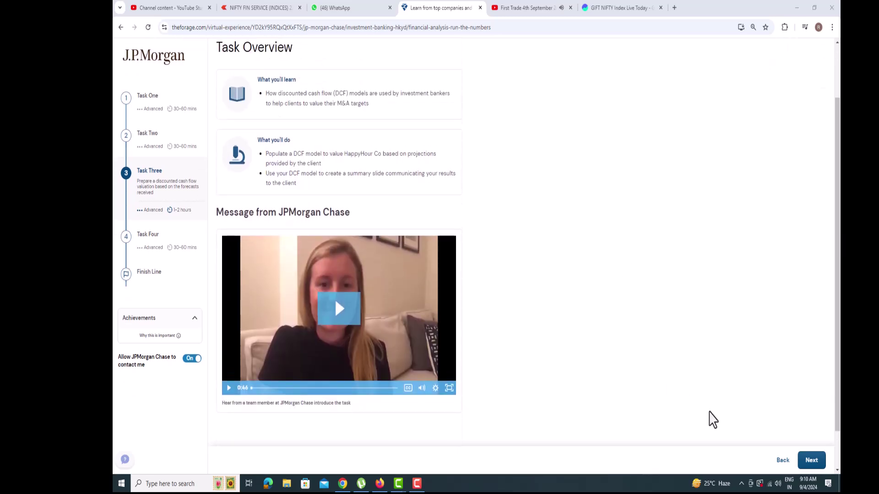
click(811, 461)
click(812, 461)
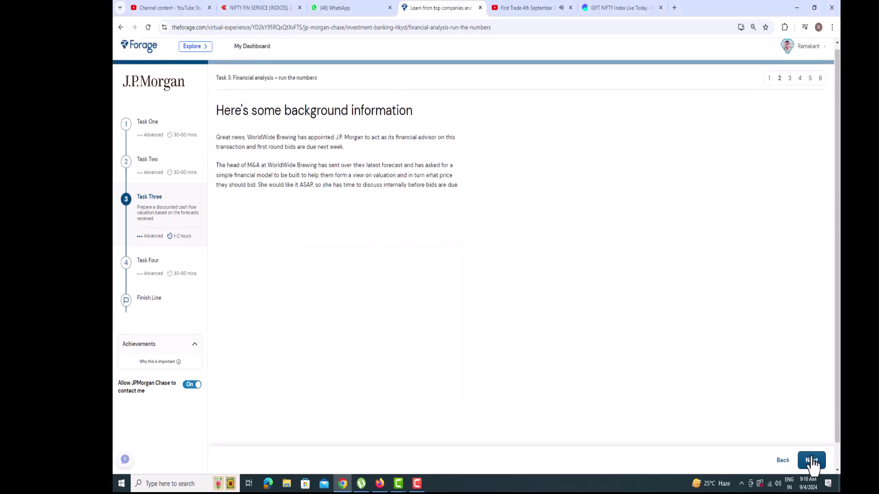
scroll(512, 254, down, 1)
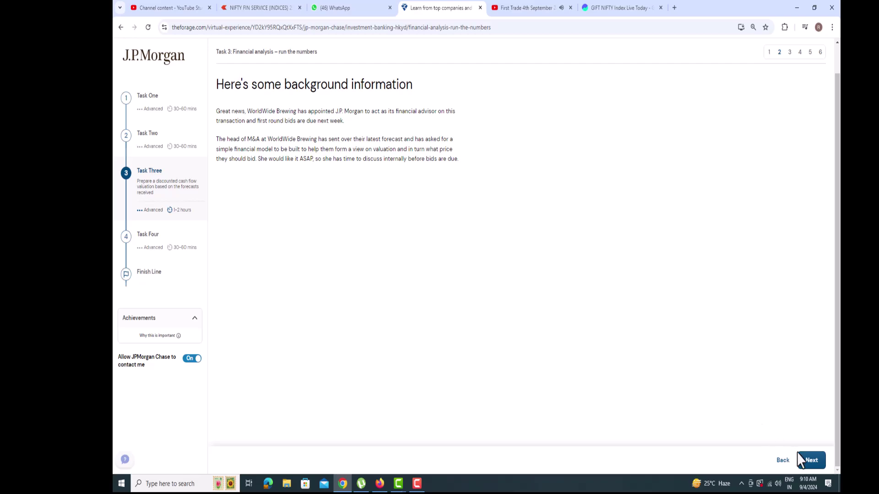
click(811, 462)
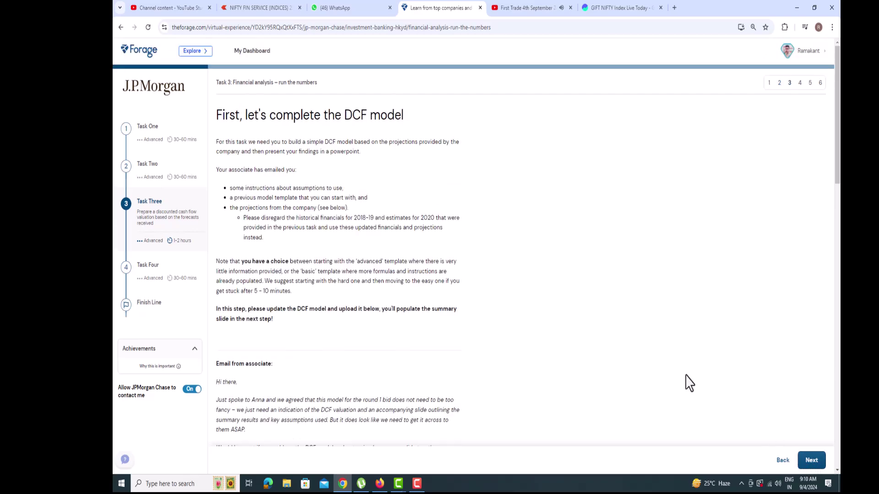
- Read the DCF task instructions, the associate's email and the listed assumptions down to the downloadable resources
scroll(555, 186, down, 3)
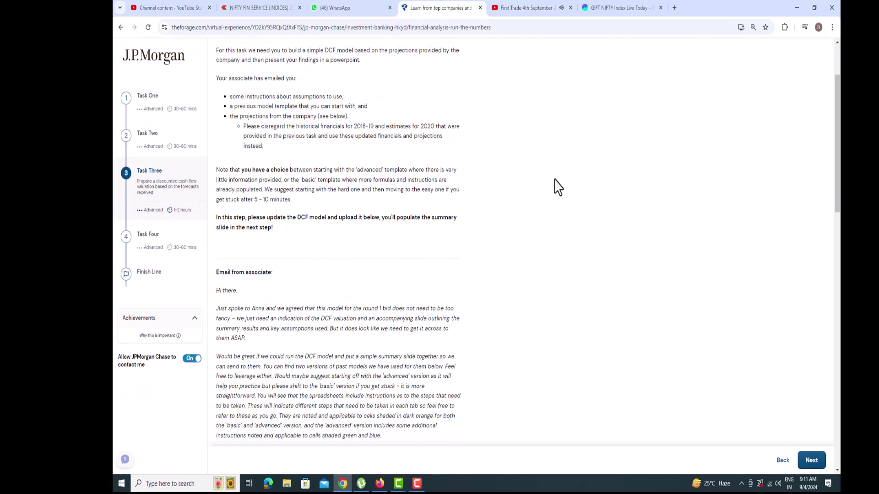
scroll(555, 180, down, 5)
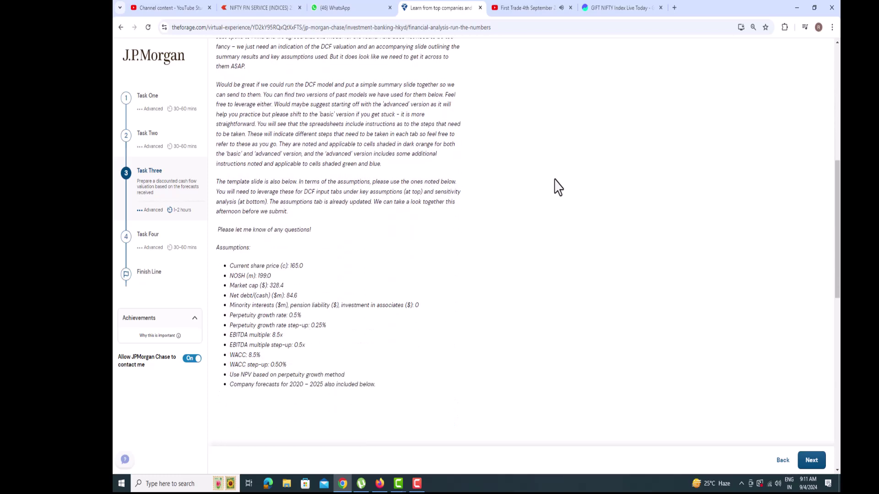
scroll(558, 186, down, 2)
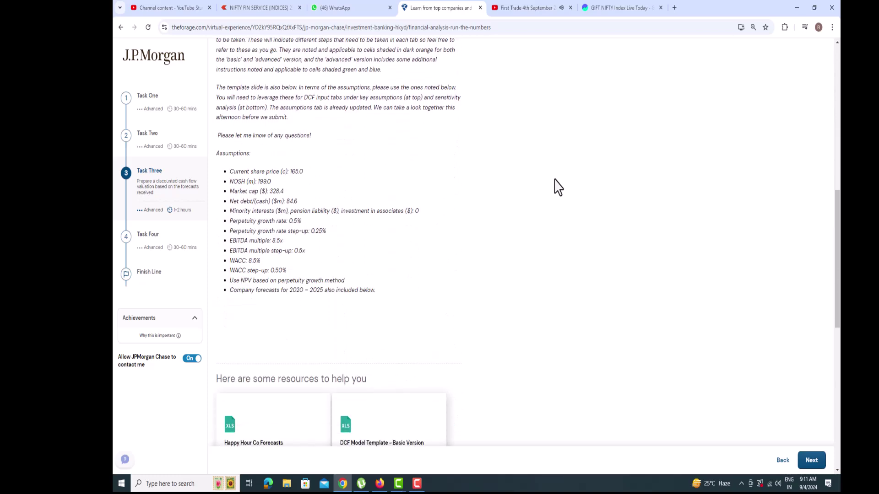
scroll(554, 188, down, 1)
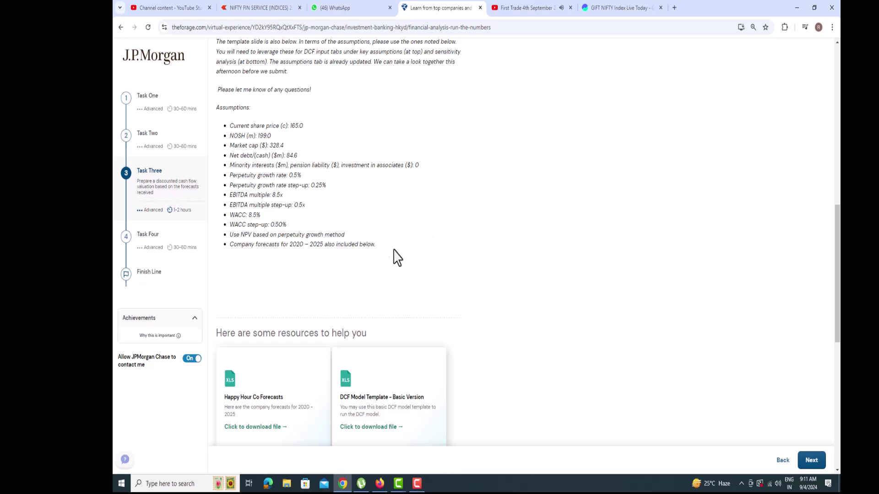
drag(393, 250, 237, 106)
click(461, 130)
scroll(461, 130, down, 2)
scroll(462, 133, down, 2)
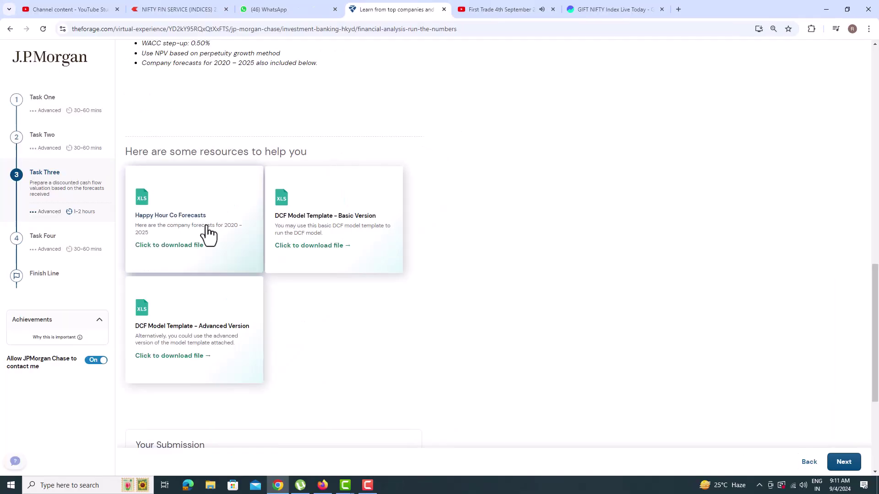
- Download the Happy Hour Co forecasts and the basic DCF model template, and open the basic template workbook
click(209, 234)
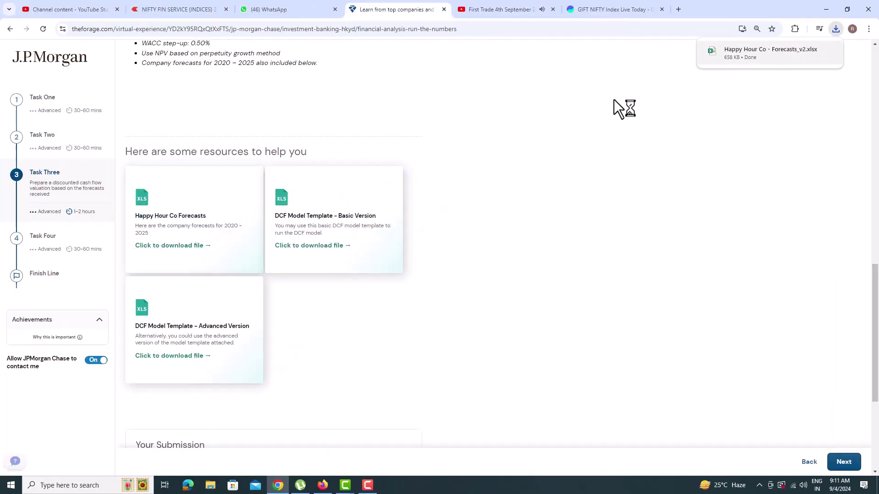
click(826, 7)
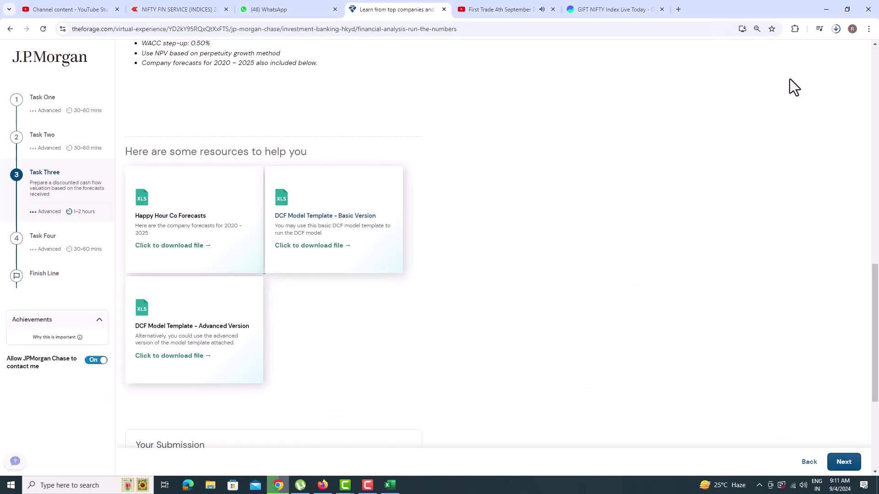
click(835, 28)
click(744, 101)
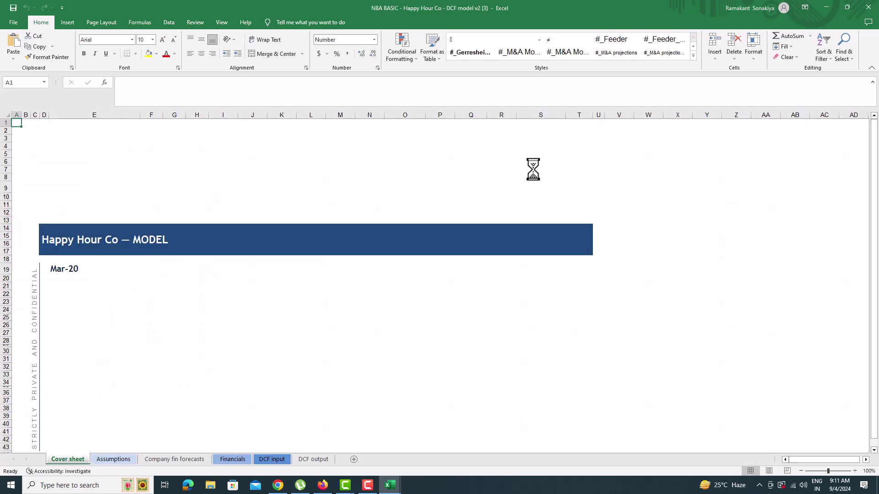
- Review the basic template's Assumptions, Company fin forecasts, Financials, DCF input and DCF output sheets
key(ctrl+Page_Down)
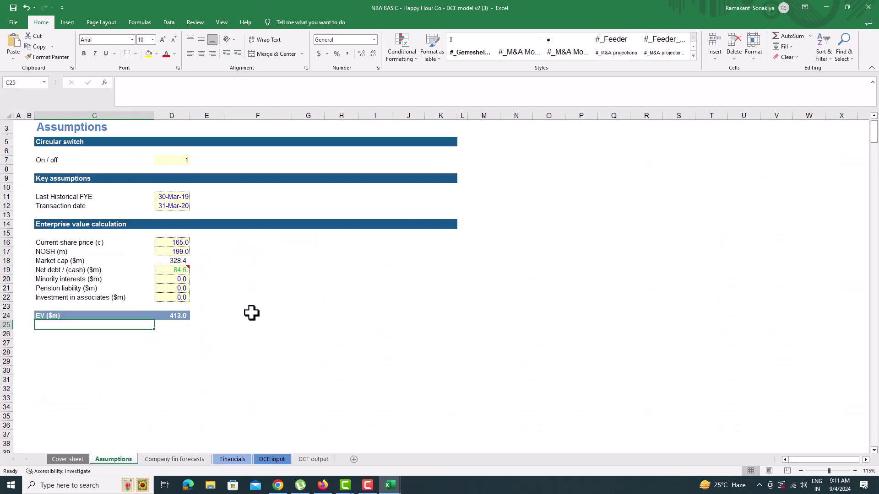
click(171, 460)
click(240, 460)
scroll(334, 382, up, 4)
click(272, 460)
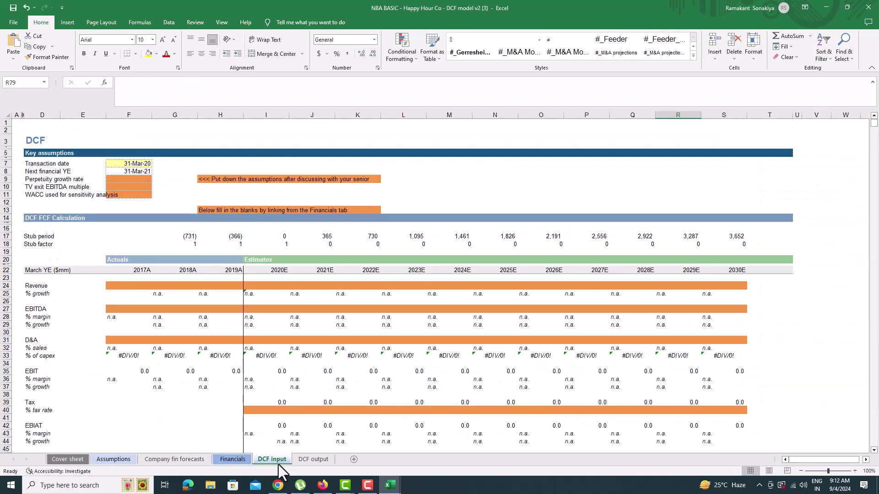
click(313, 460)
scroll(371, 255, down, 9)
scroll(373, 307, up, 9)
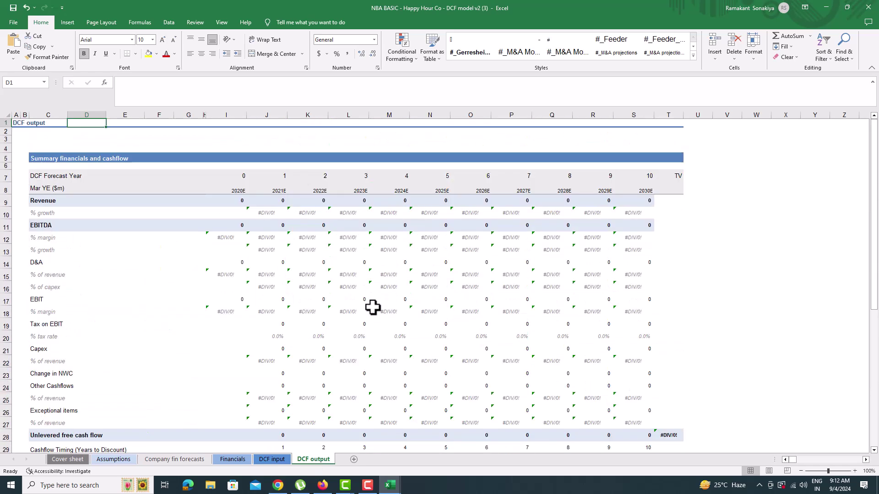
- Open the advanced version of the Happy Hour Co DCF model template
key(alt+Tab)
key(alt+Tab)
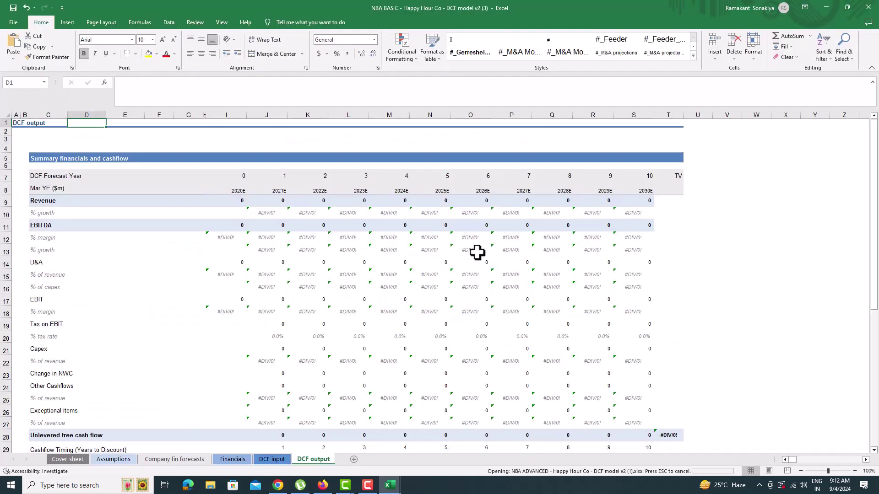
key(ctrl+Tab)
- Look through the advanced template's forecasts, Financials, DCF input and DCF output sheets, ending on Financials
key(ctrl+Page_Down)
click(163, 462)
click(233, 459)
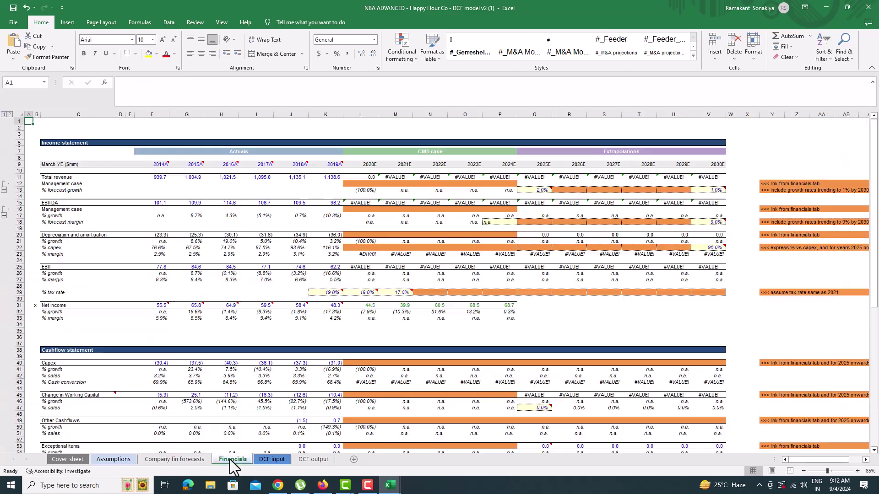
click(272, 459)
scroll(343, 314, down, 9)
scroll(309, 433, down, 20)
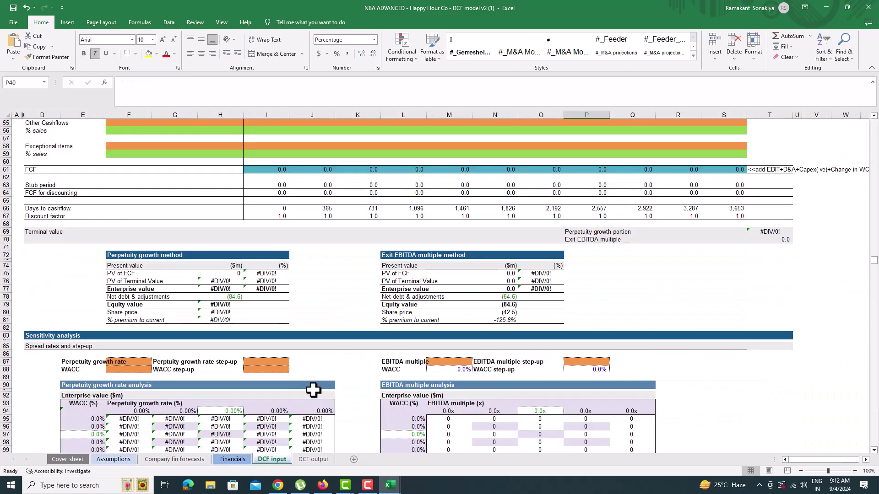
click(313, 459)
scroll(338, 363, up, 12)
click(232, 460)
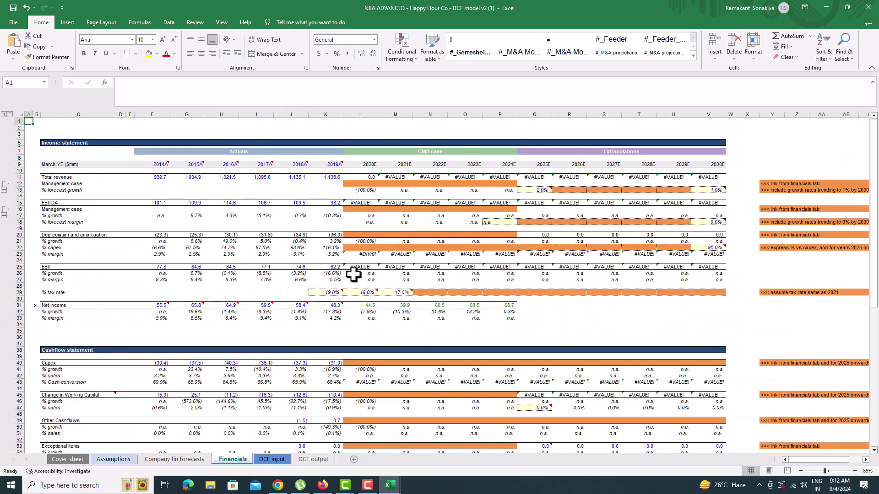
- Compare the 2020E–2024E forecast rows of the Financials sheet between the basic and advanced workbooks
mouse_move(390, 485)
click(390, 441)
drag(336, 166, 500, 173)
click(493, 455)
drag(325, 183, 517, 190)
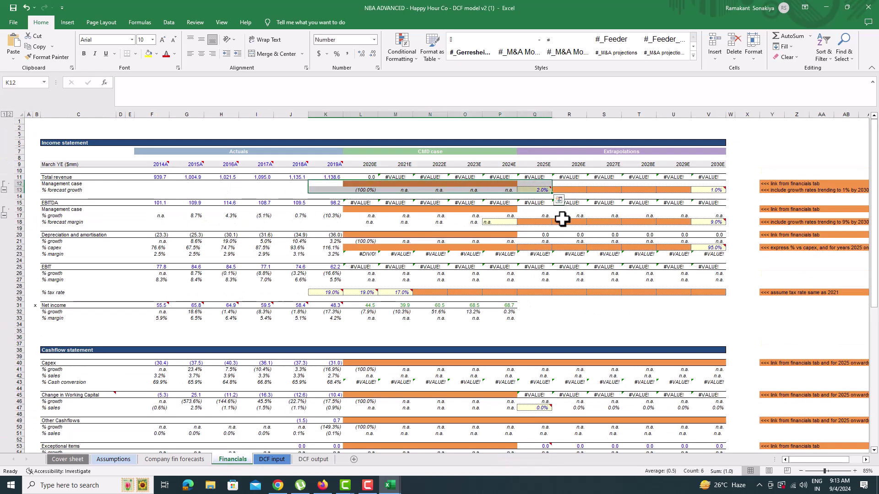
click(391, 442)
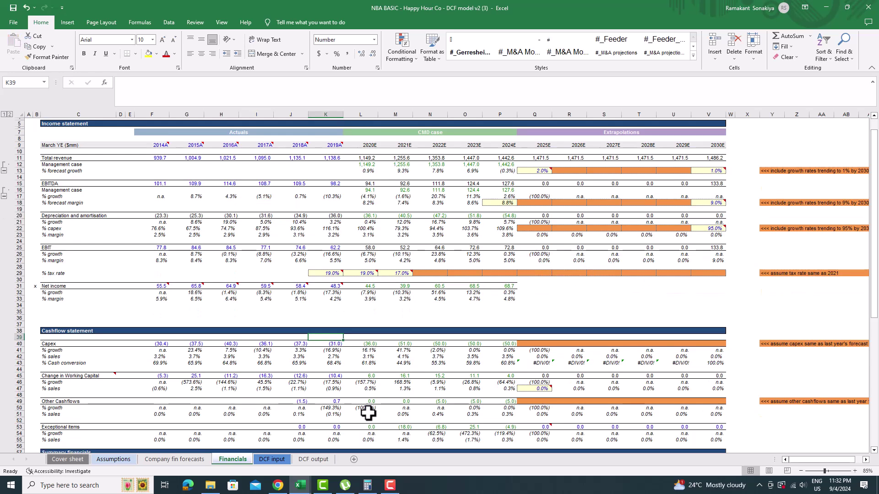
mouse_move(299, 485)
click(339, 463)
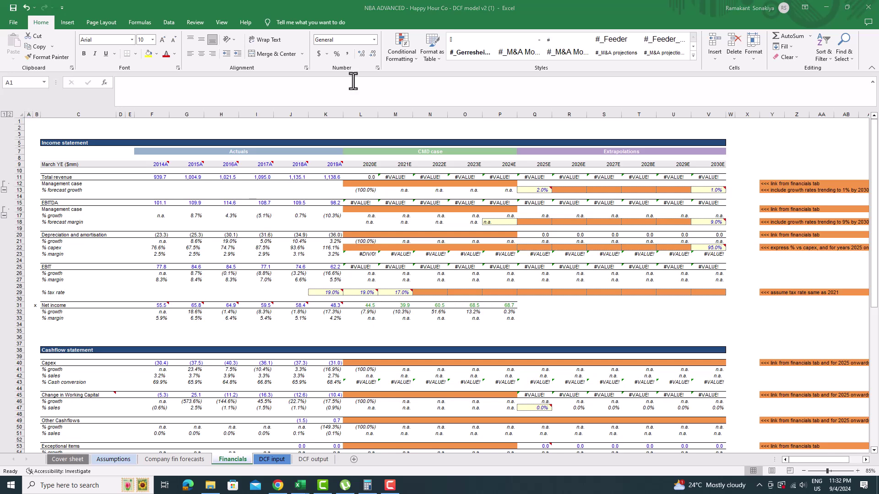
- Set the font color of the FY20–FY24 revenue figures (B5:F5) on the Company fin forecasts sheet to red
click(372, 177)
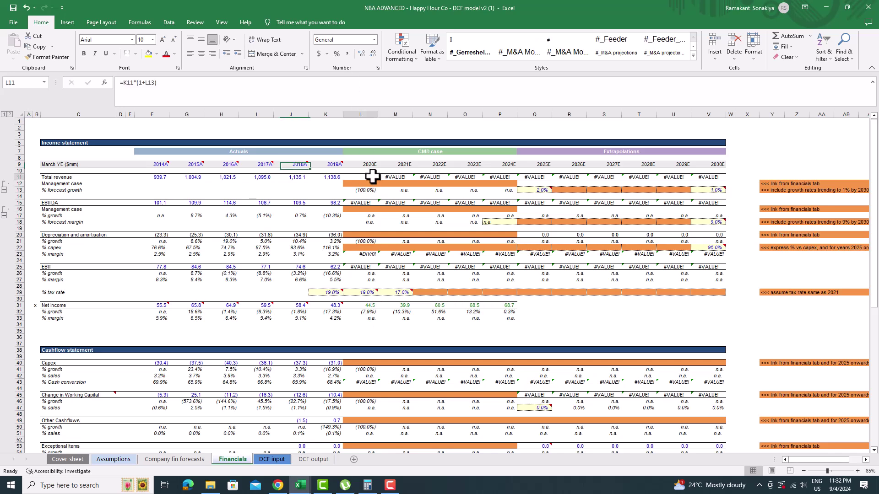
click(191, 459)
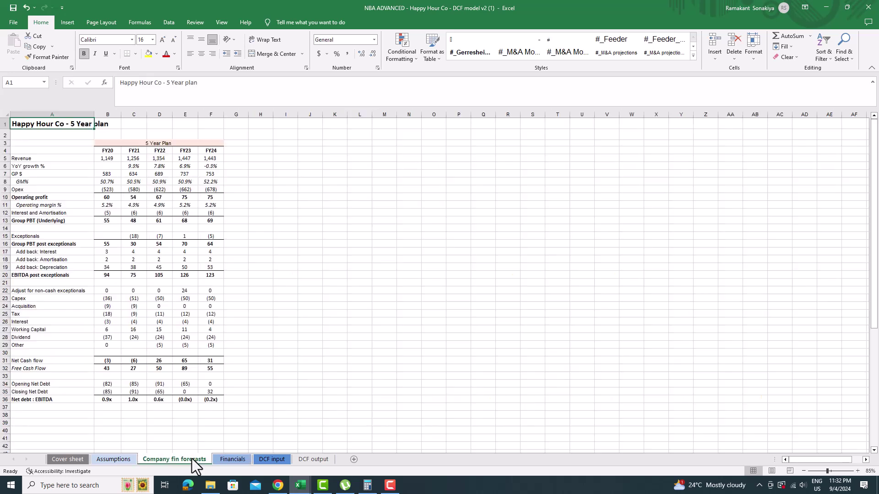
click(134, 158)
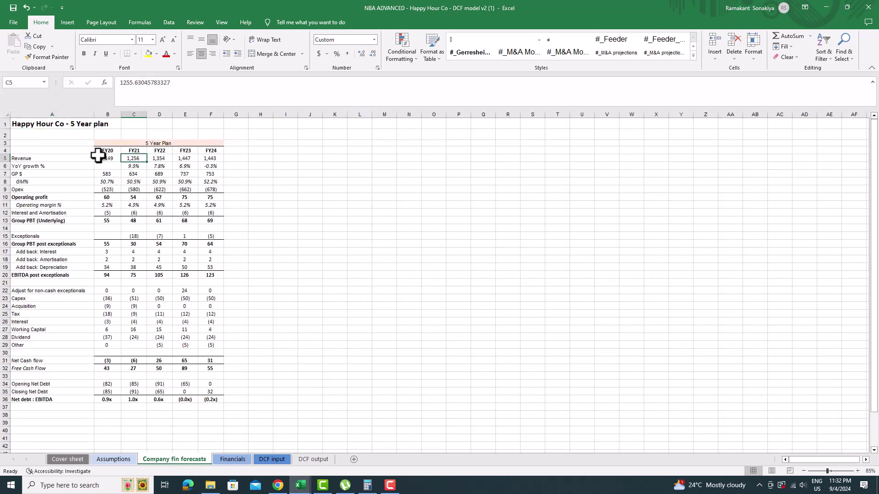
drag(105, 157, 210, 158)
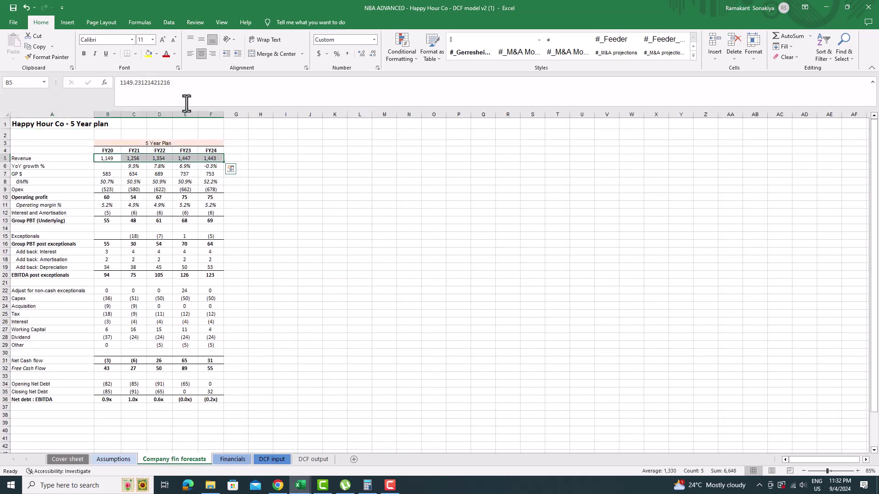
click(165, 55)
click(231, 158)
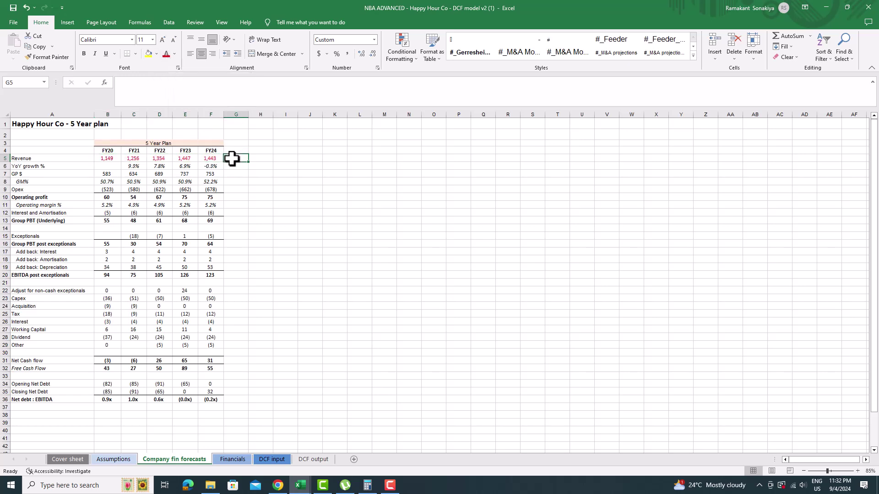
- Highlight the FY20–FY24 revenue figures with a yellow fill
drag(211, 158, 115, 159)
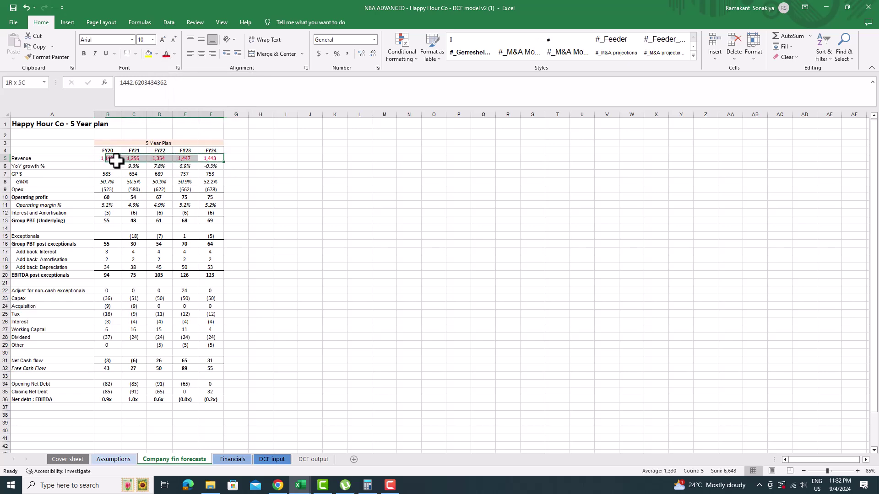
click(148, 53)
click(242, 150)
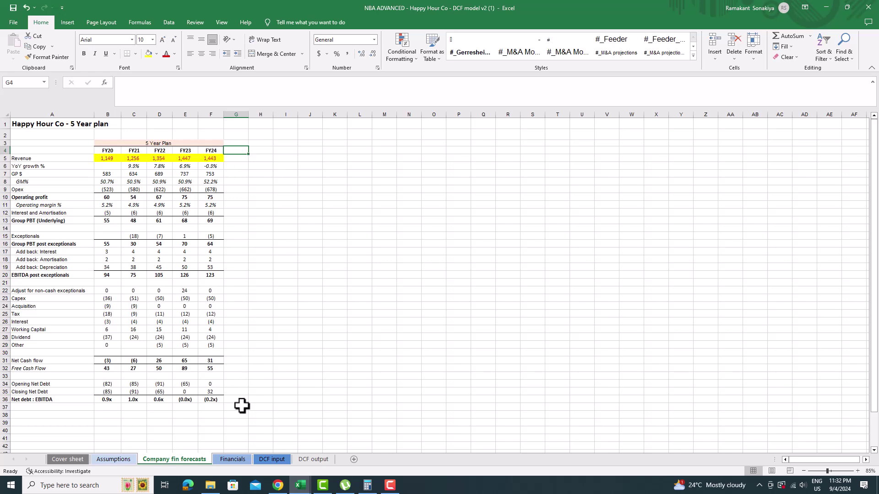
- Color the whole "Happy Hour Co - 5 Year plan" title text in A1 of the forecasts sheet red
click(238, 460)
click(174, 460)
double_click(47, 125)
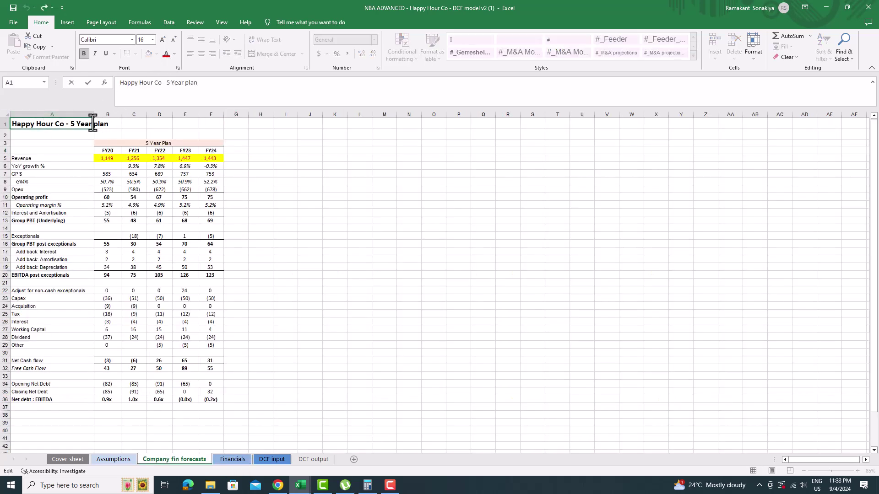
key(Home)
key(shift+End)
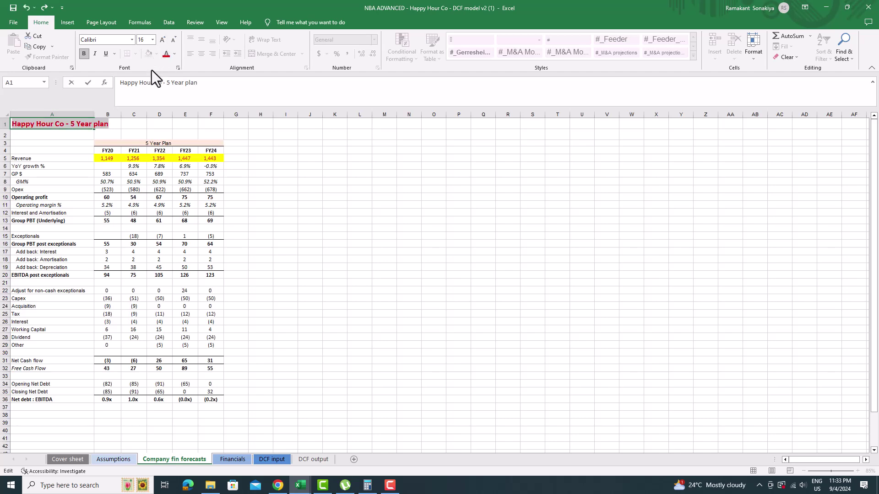
- On the Financials sheet, link the 2020E revenue management case (L12) to 'Company fin forecasts'!B5 and fill it across to 2024E
click(232, 460)
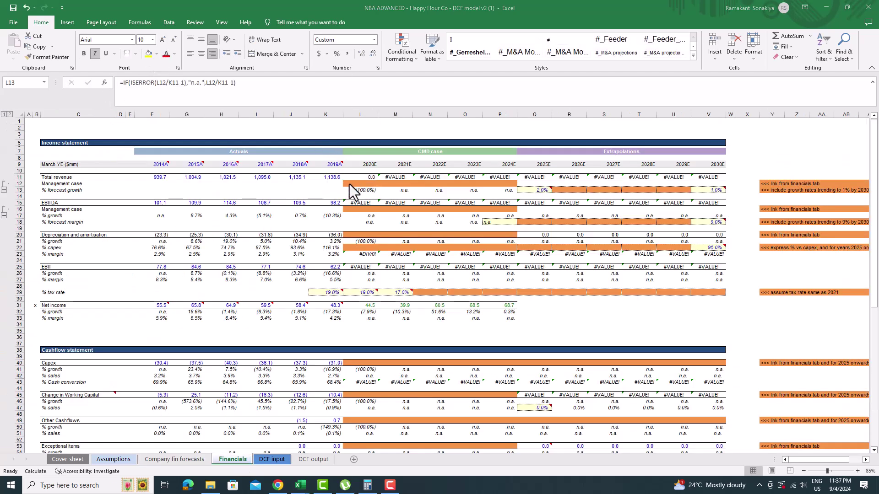
scroll(348, 191, up, 2)
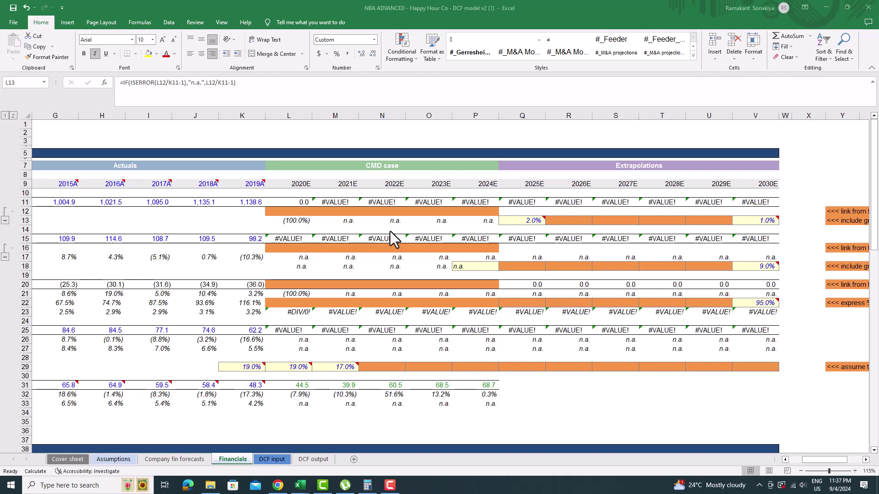
click(784, 462)
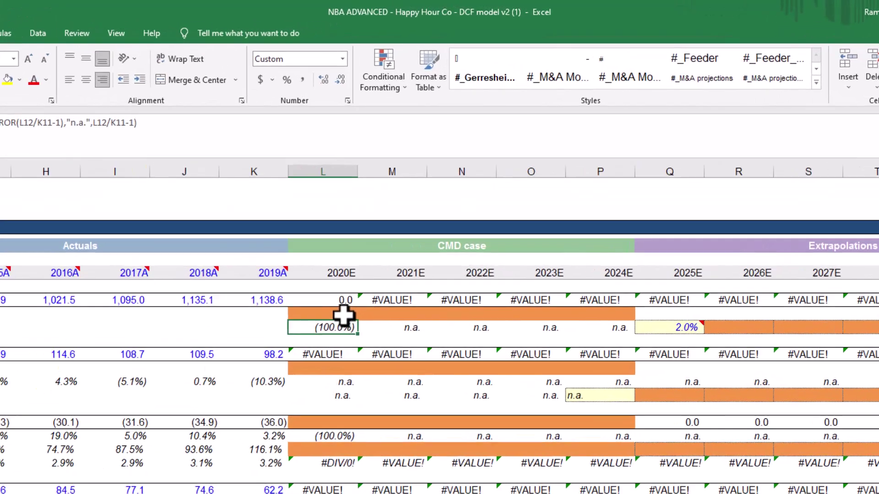
click(344, 315)
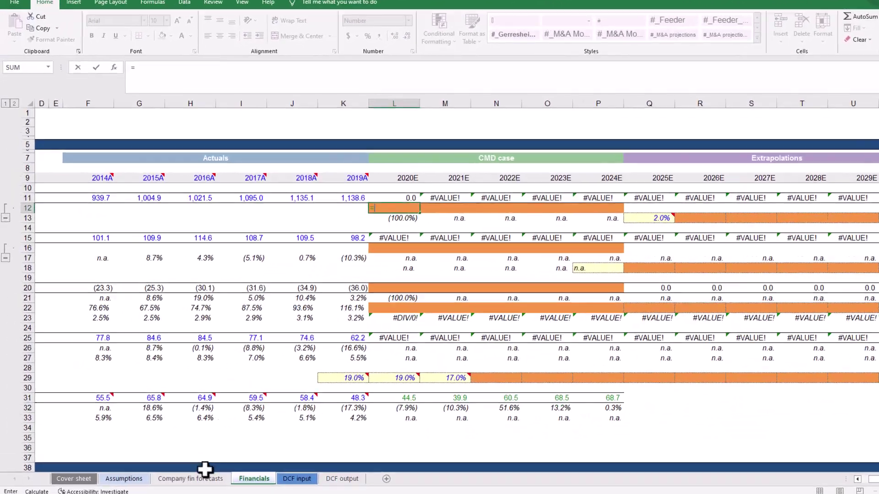
click(204, 471)
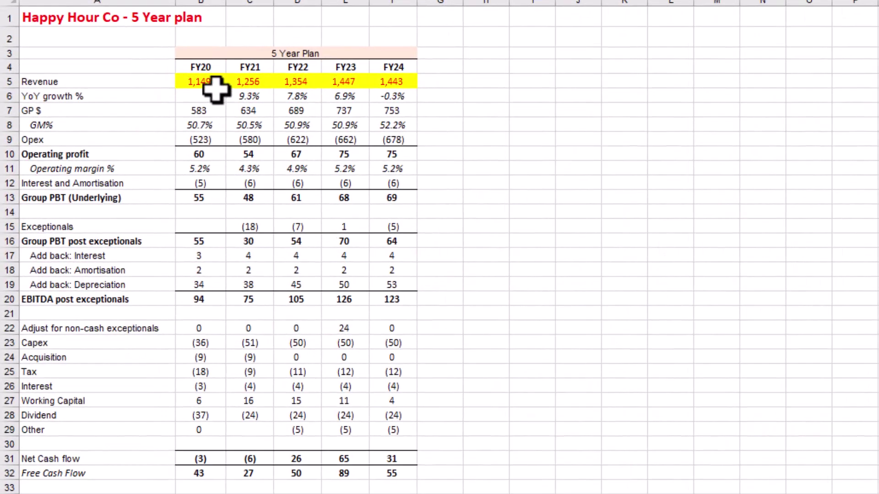
click(208, 87)
key(Return)
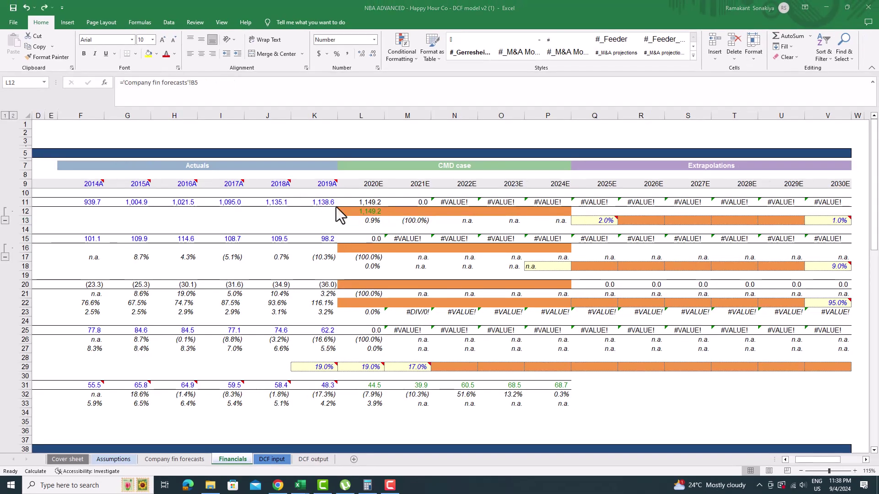
drag(384, 215, 553, 221)
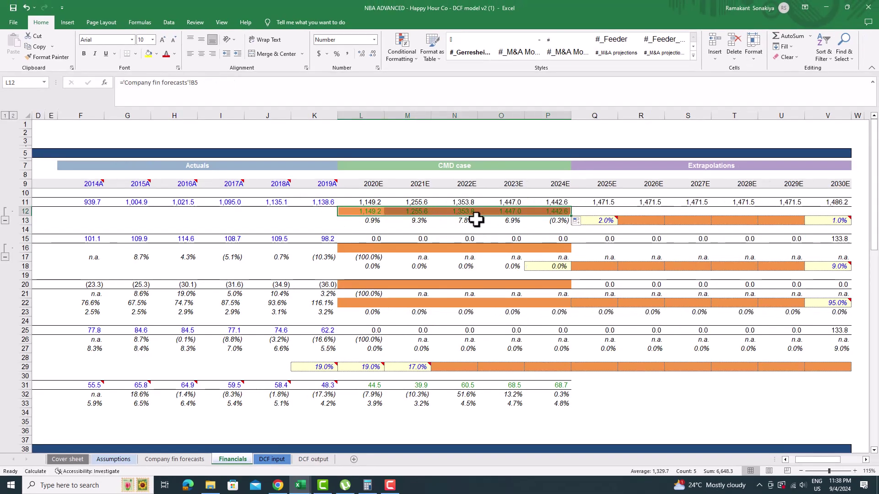
- Enter =AVERAGE(Q13,S13) as the 2026E revenue forecast growth in R13 and fill it across to 2029E (U13)
click(548, 222)
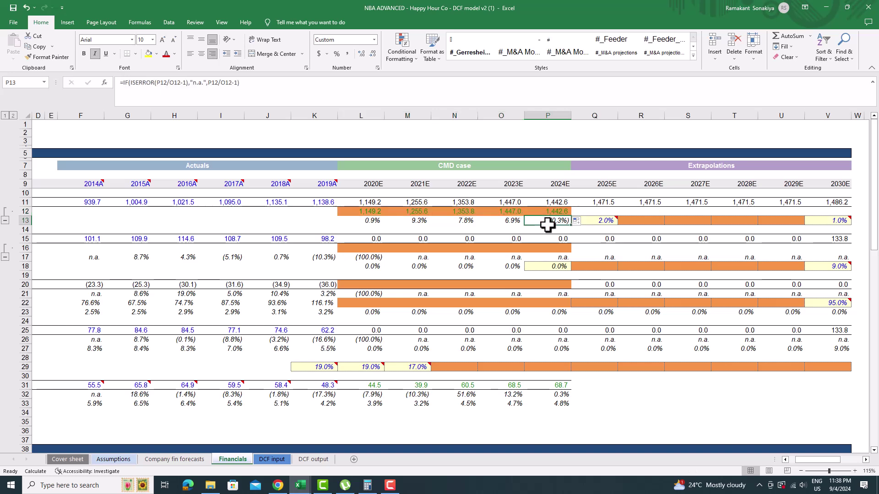
click(594, 224)
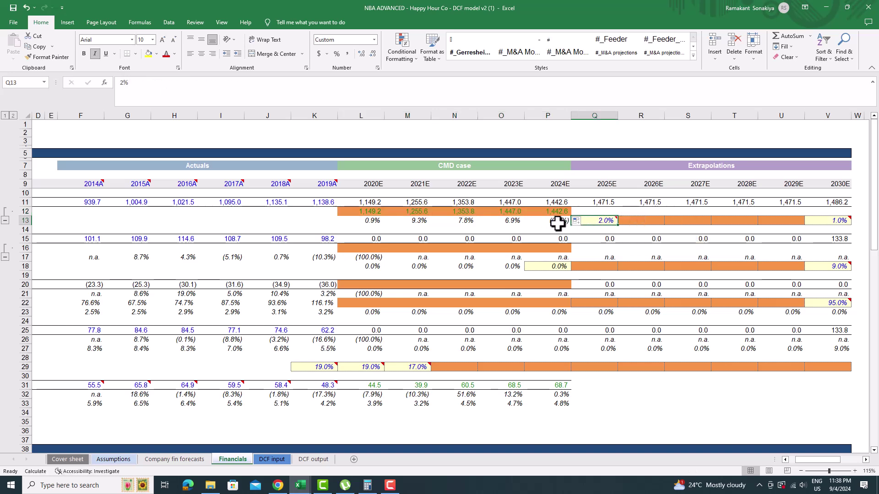
scroll(603, 230, left, 3)
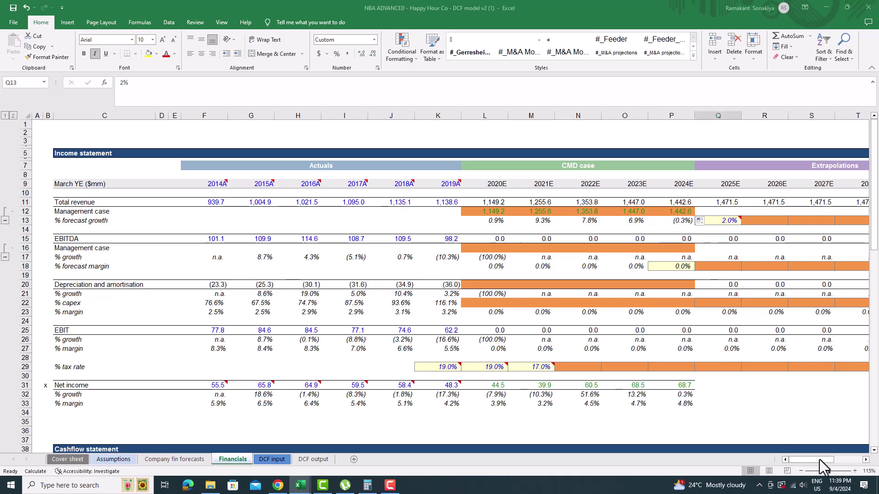
drag(819, 460, 852, 465)
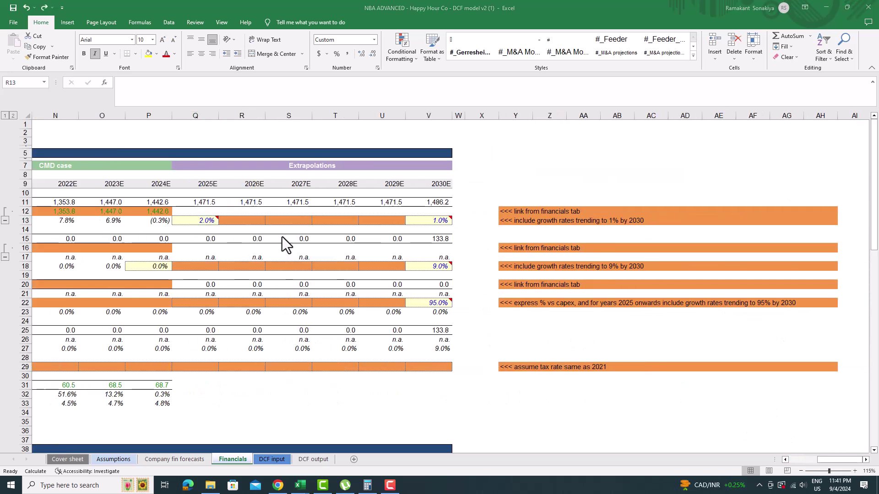
text(=sv)
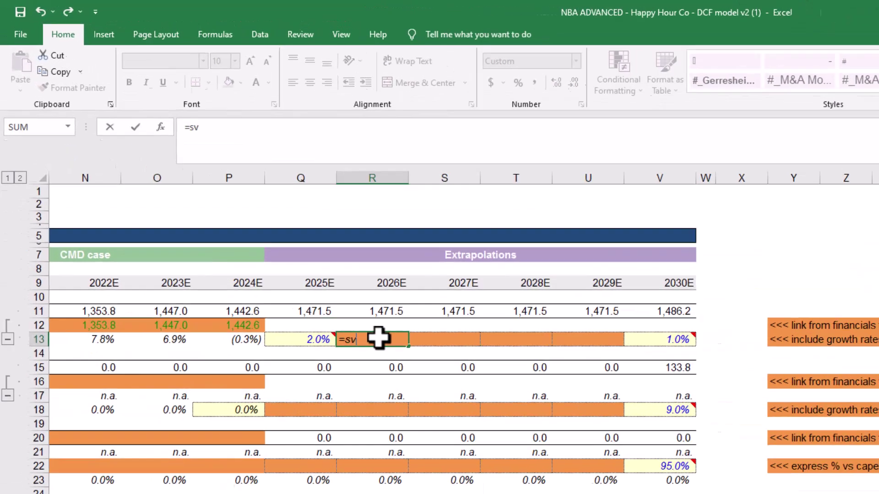
key(BackSpace)
key(BackSpace)
text(averag)
key(Tab)
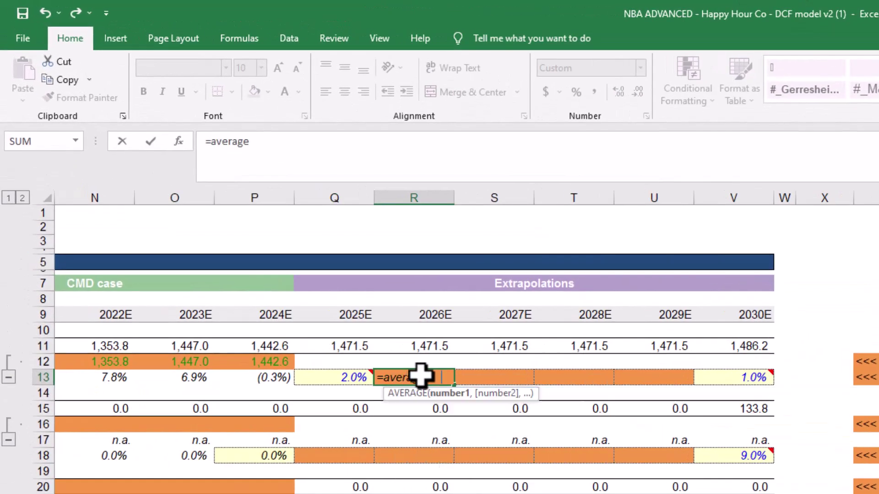
click(357, 378)
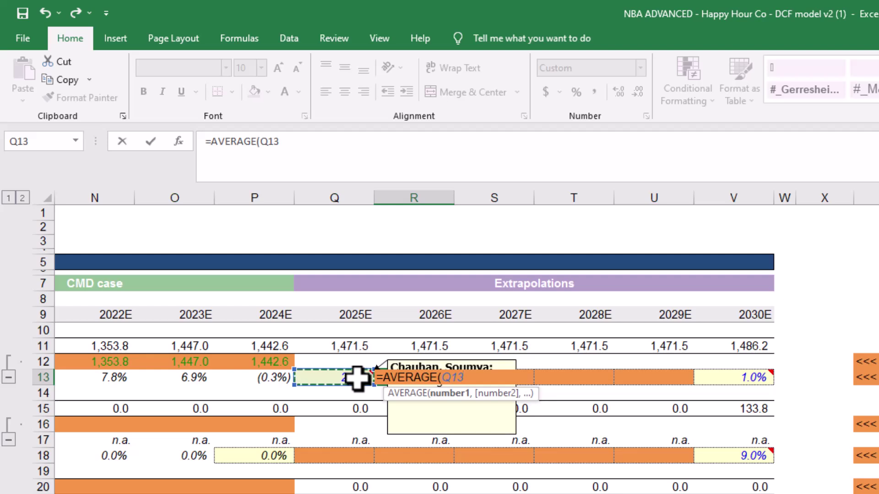
text(,S13)
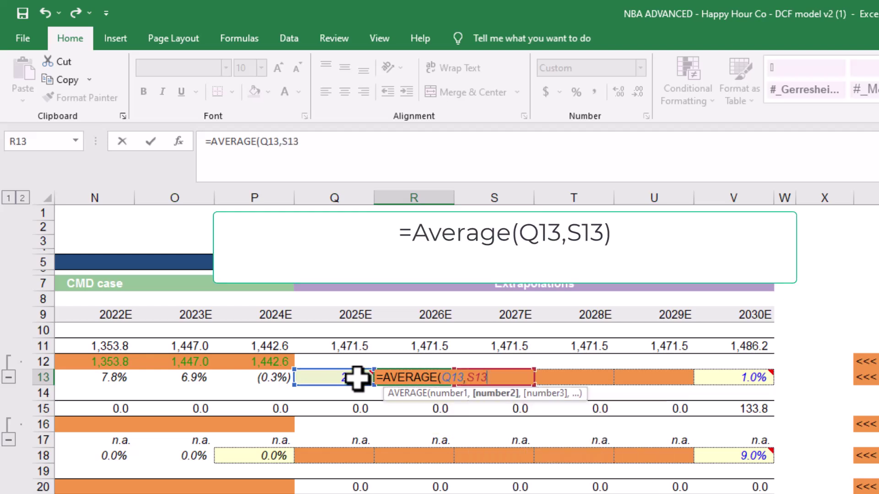
key(Return)
click(444, 378)
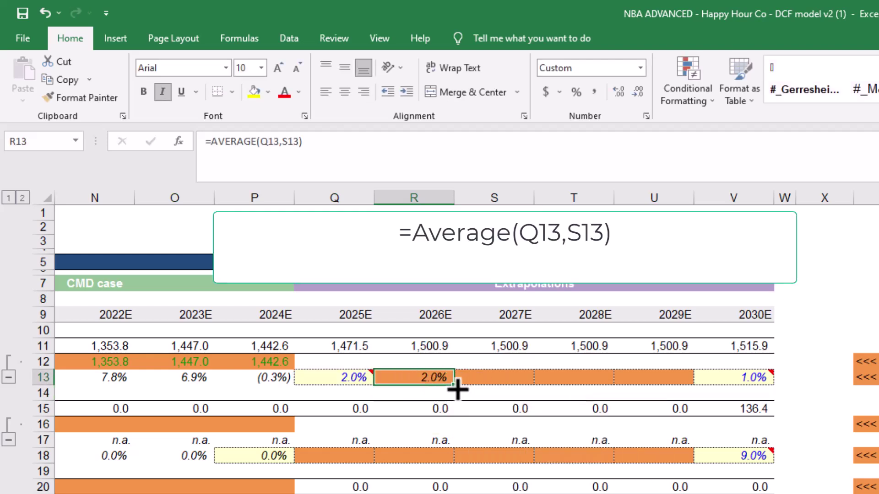
drag(455, 388, 659, 384)
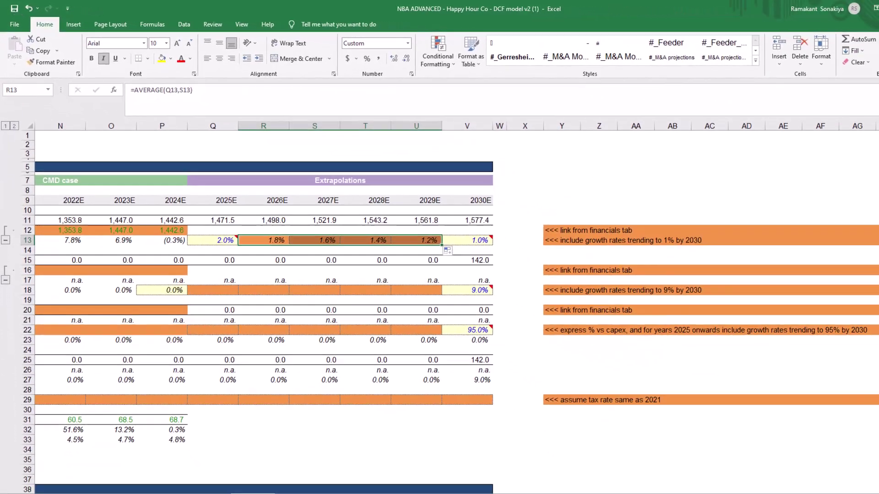
- Set the 2020E EBITDA management case (L16) to 'Company fin forecasts'!B20 minus 'Company fin forecasts'!B15 and fill it across to 2024E
scroll(806, 461, left, 5)
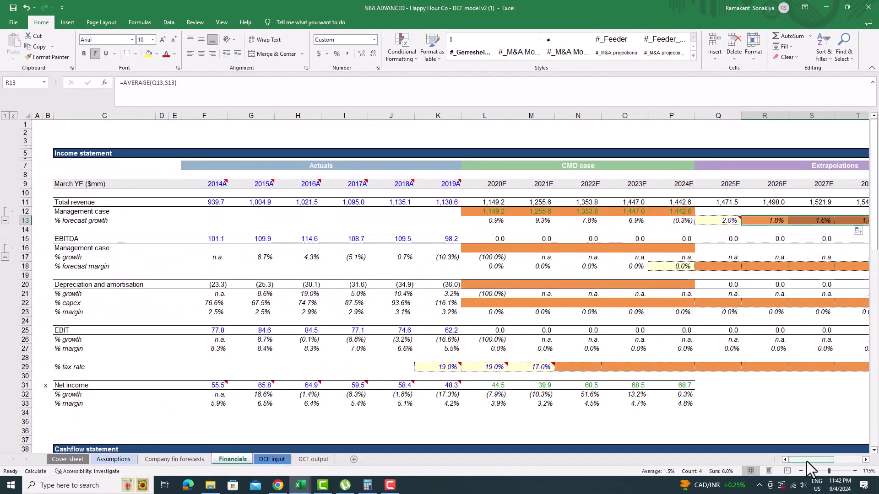
click(487, 248)
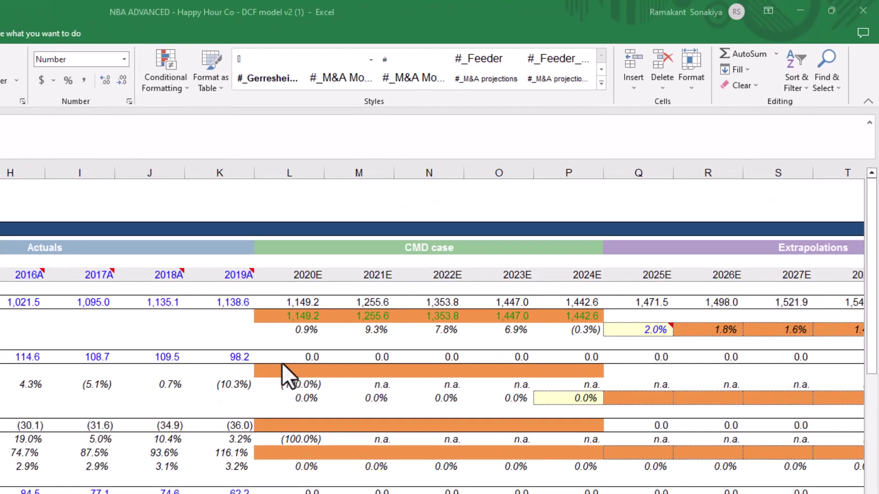
click(282, 371)
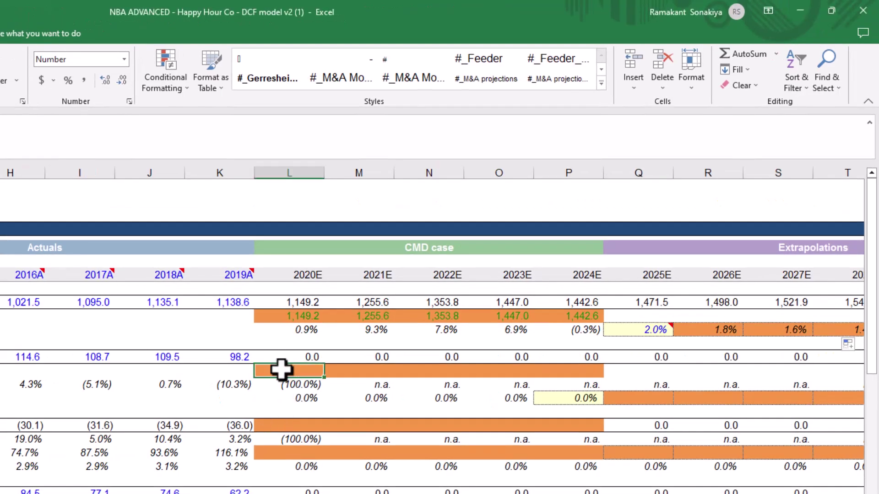
text(=)
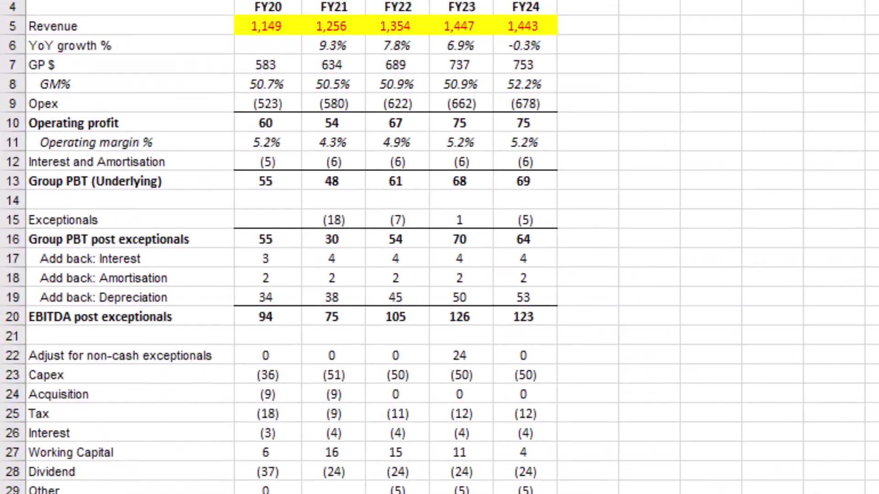
click(276, 317)
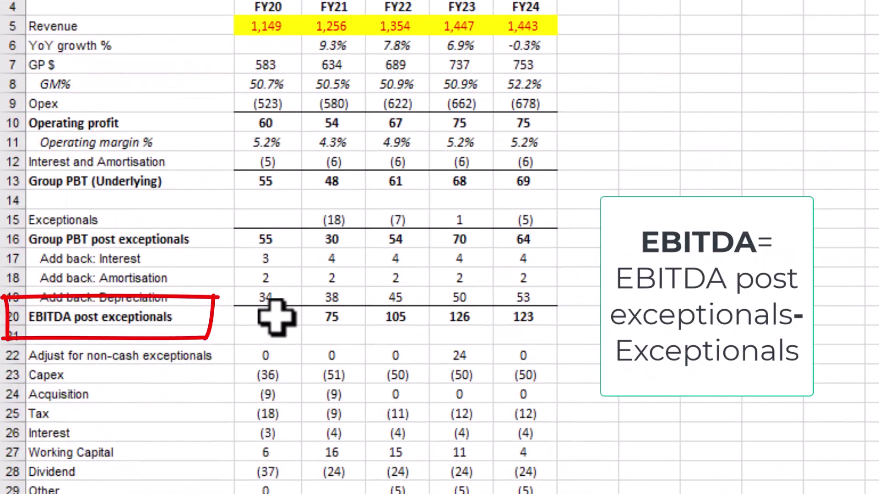
key(ctrl+c)
key(Escape)
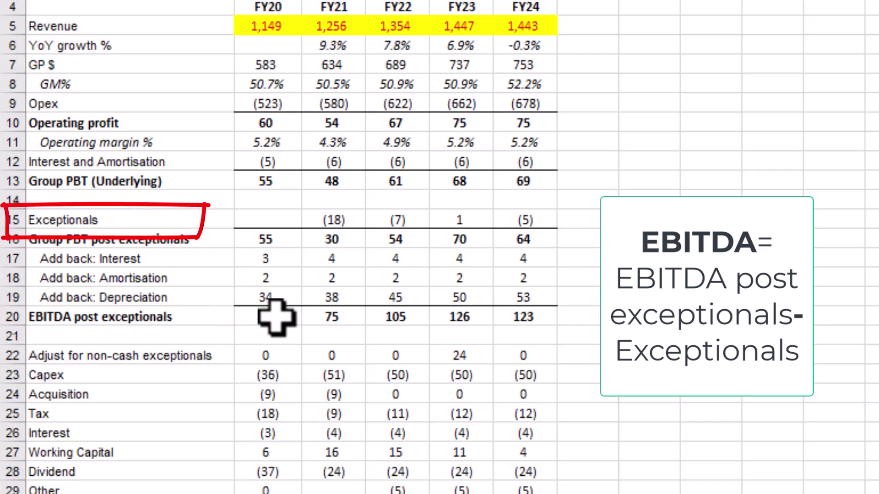
click(265, 220)
key(ctrl+c)
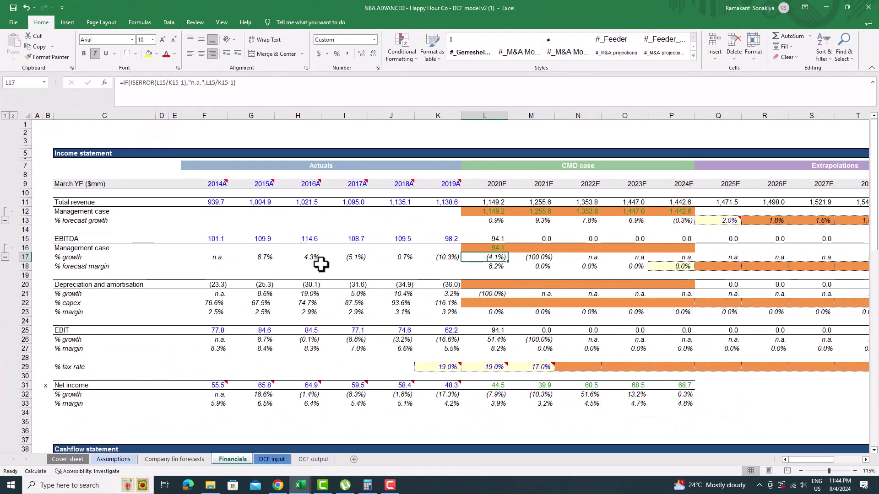
click(502, 247)
drag(510, 253, 689, 252)
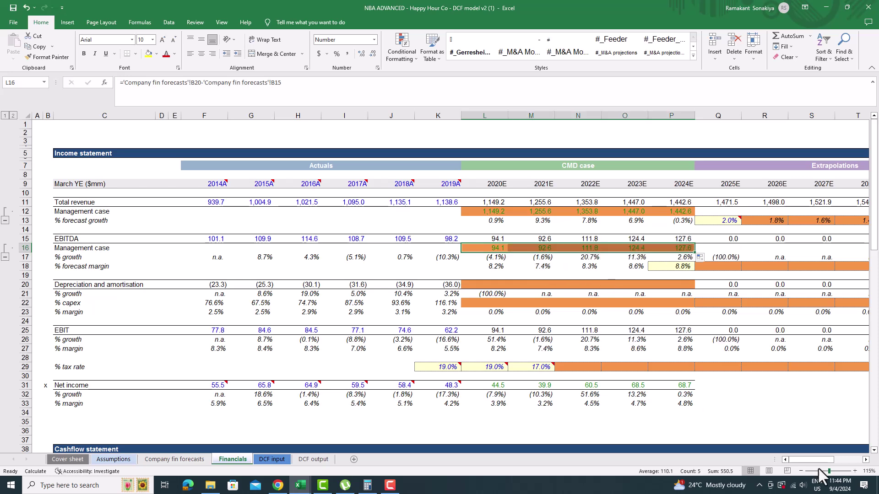
- Enter =AVERAGE(P18,R18) as the 2025E EBITDA forecast margin in Q18
drag(819, 460, 789, 460)
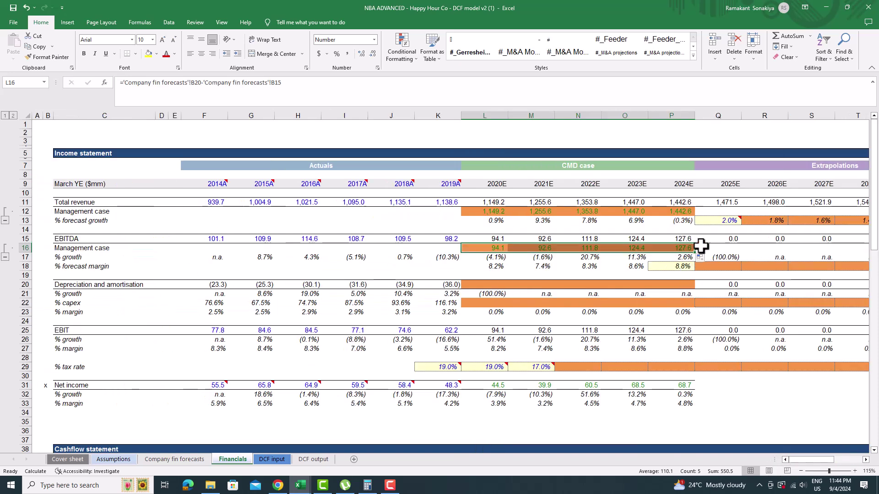
click(84, 269)
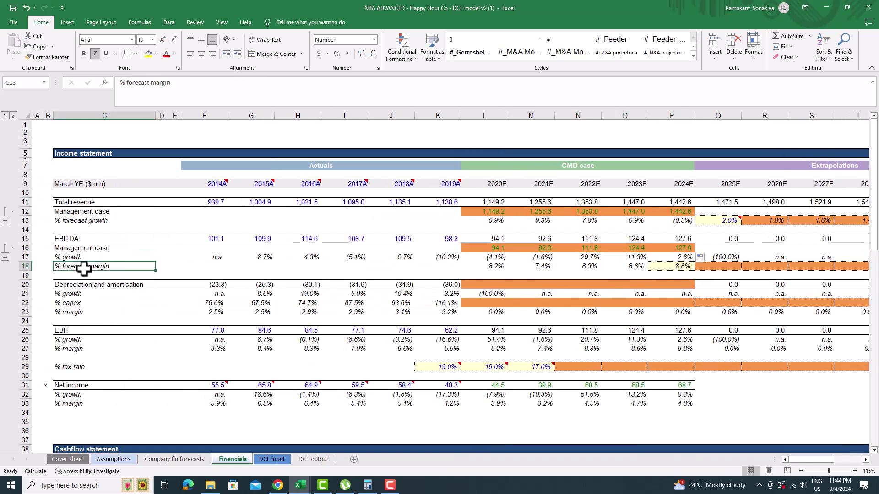
click(708, 267)
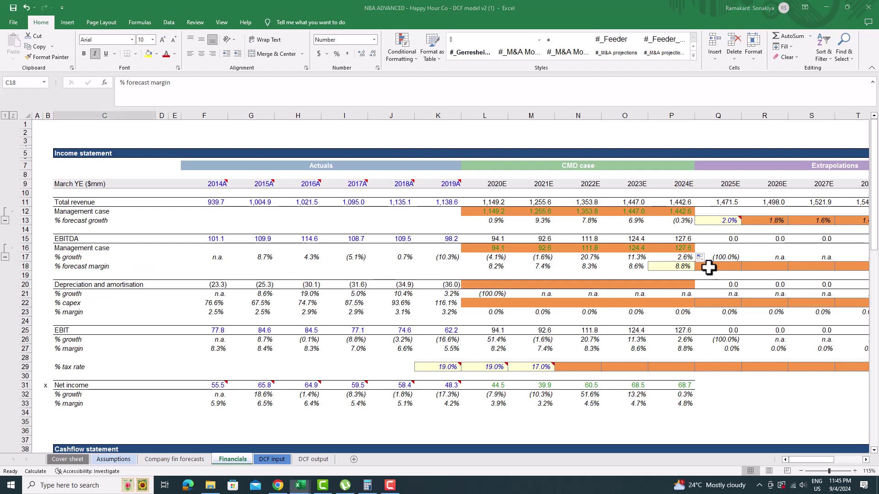
text(=aver)
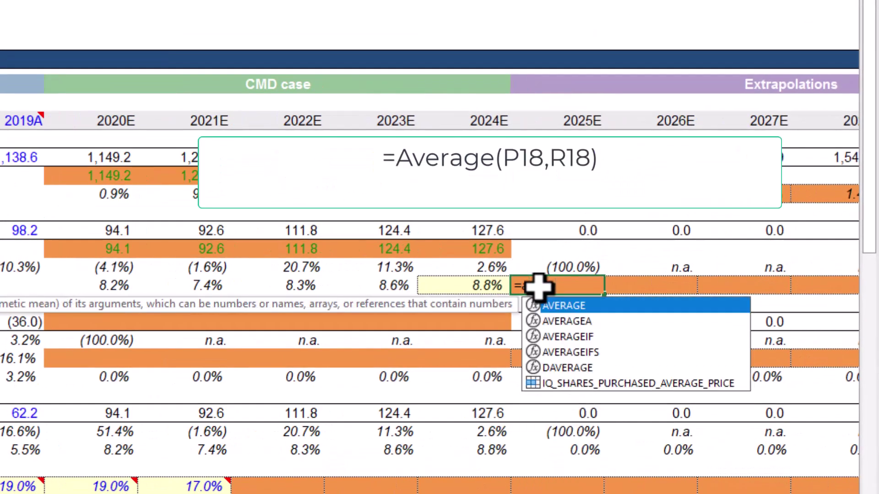
key(Tab)
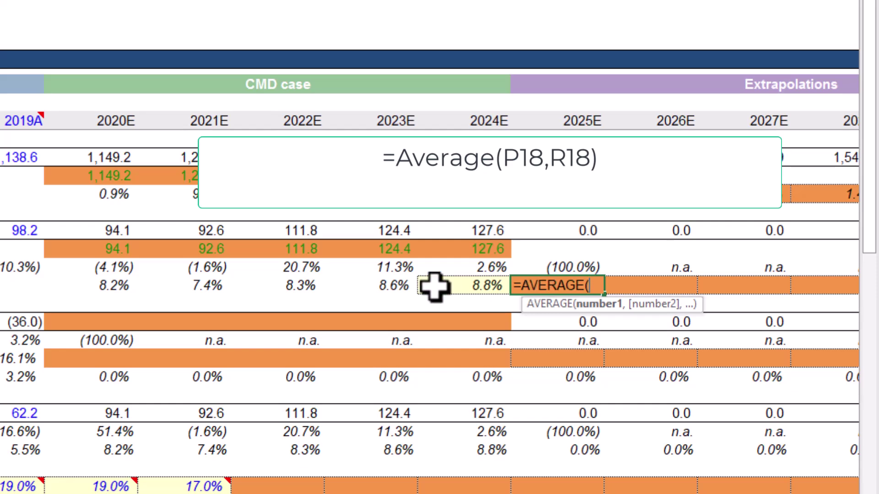
click(486, 286)
text(,)
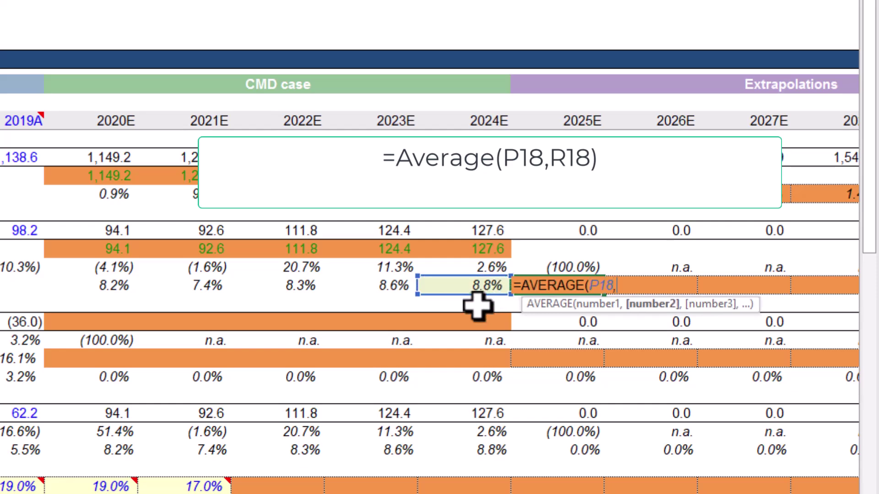
text(r)
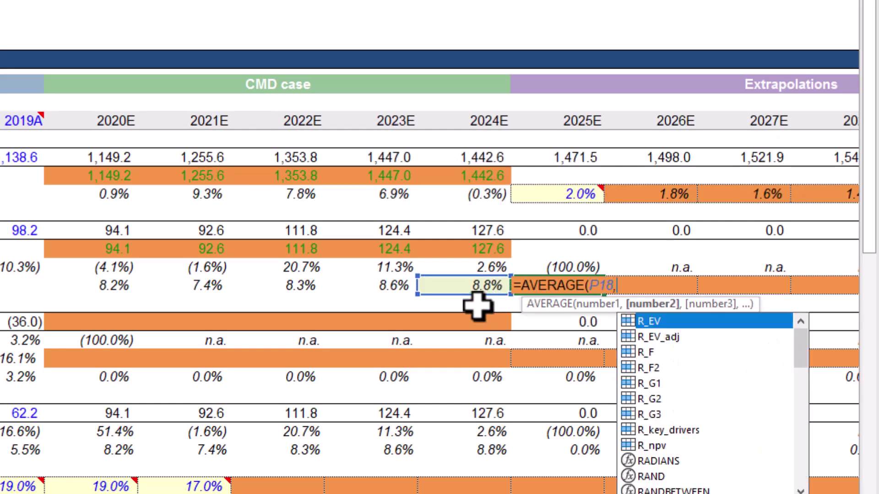
text(18)
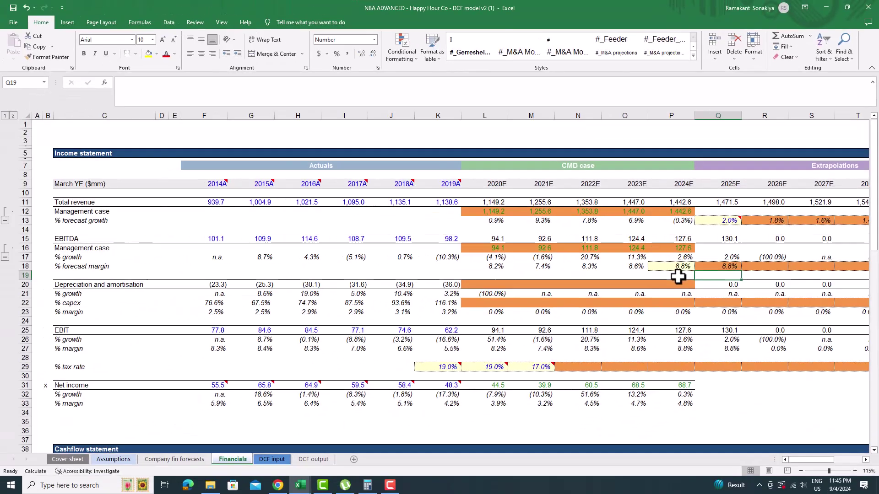
key(Return)
- Fill the EBITDA forecast margin formula from Q18 across to 2029E (U18)
drag(810, 460, 839, 460)
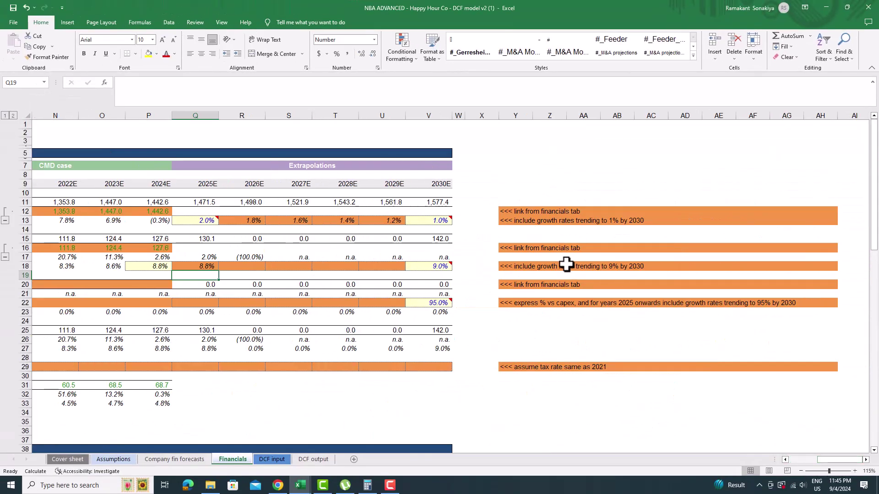
click(208, 267)
drag(219, 271, 397, 271)
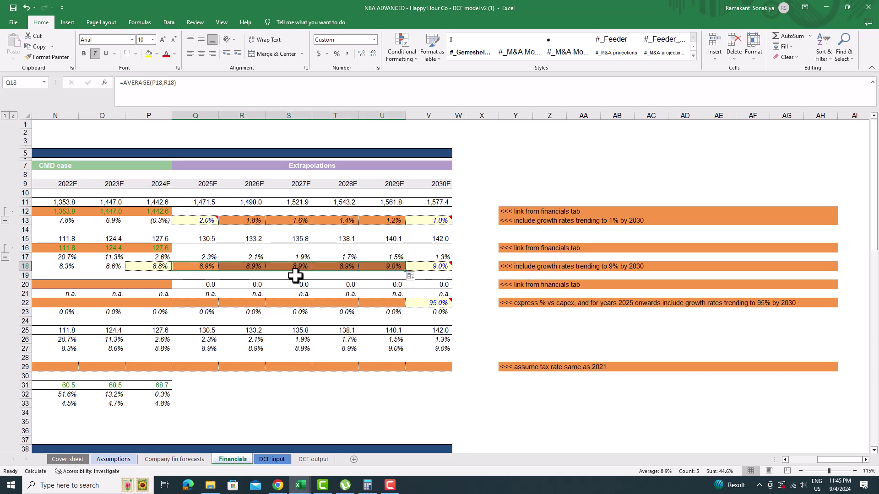
click(812, 462)
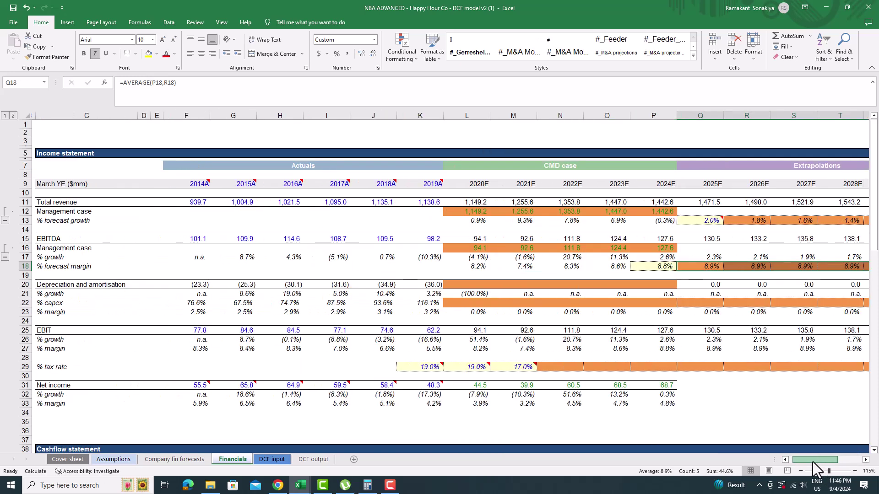
click(784, 460)
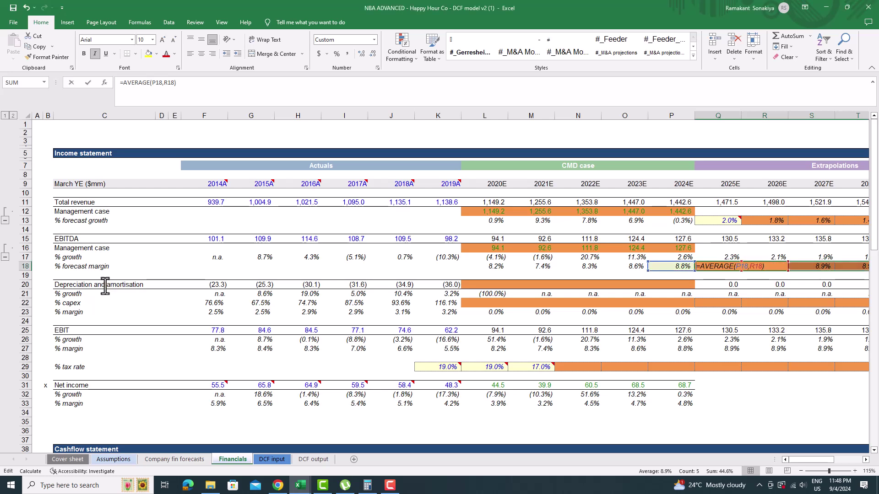
key(F2)
click(151, 284)
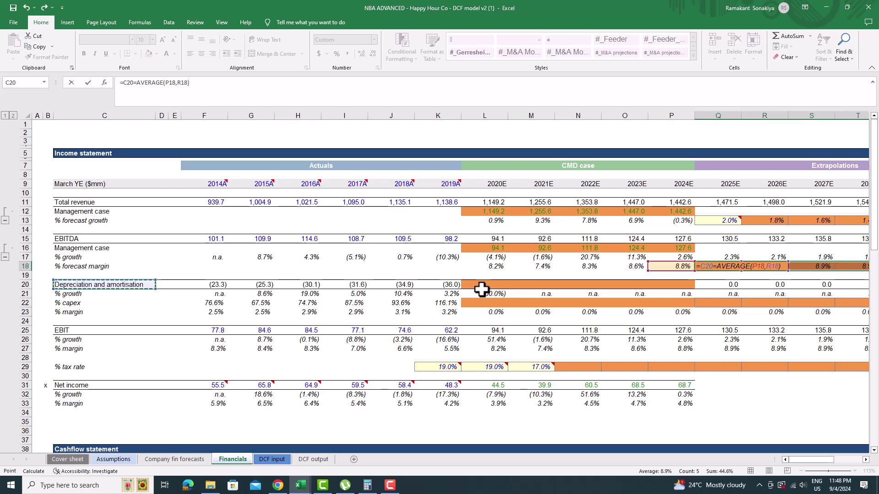
key(BackSpace)
key(BackSpace)
key(BackSpace)
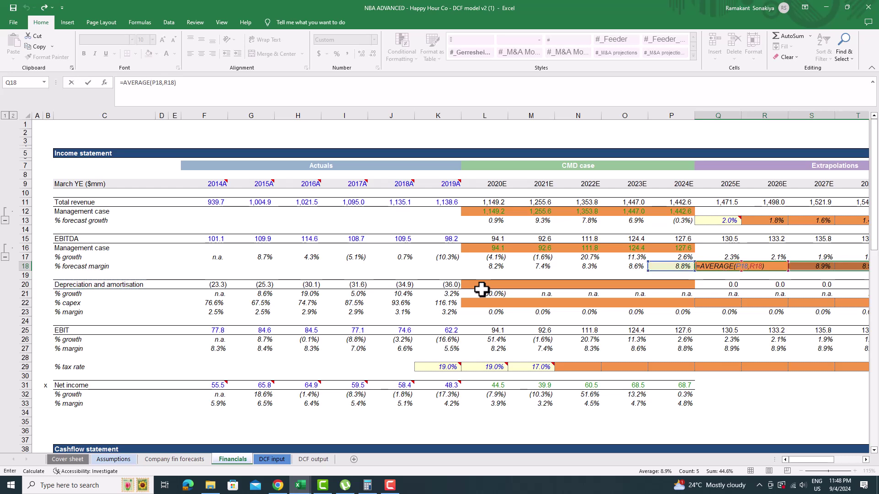
key(Return)
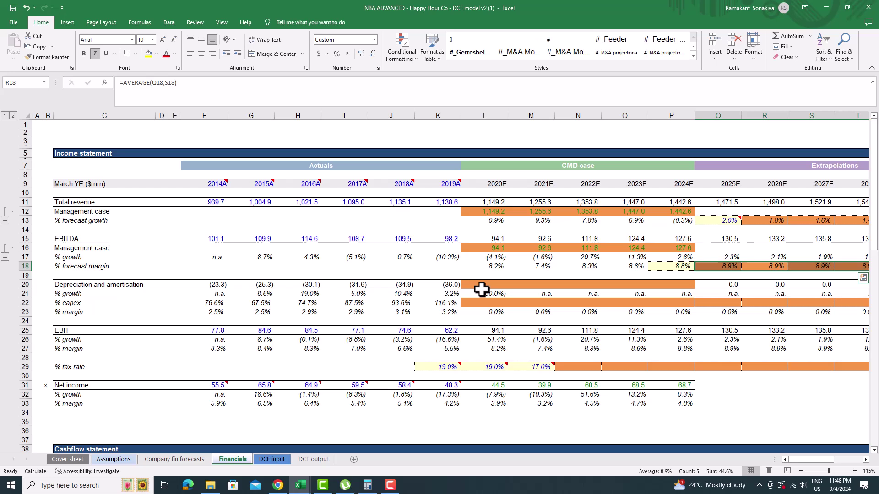
- Set 2020E depreciation and amortisation (L20) to the sum of 'Company fin forecasts'!B18 and 'Company fin forecasts'!B19
click(481, 286)
scroll(468, 259, right, 1)
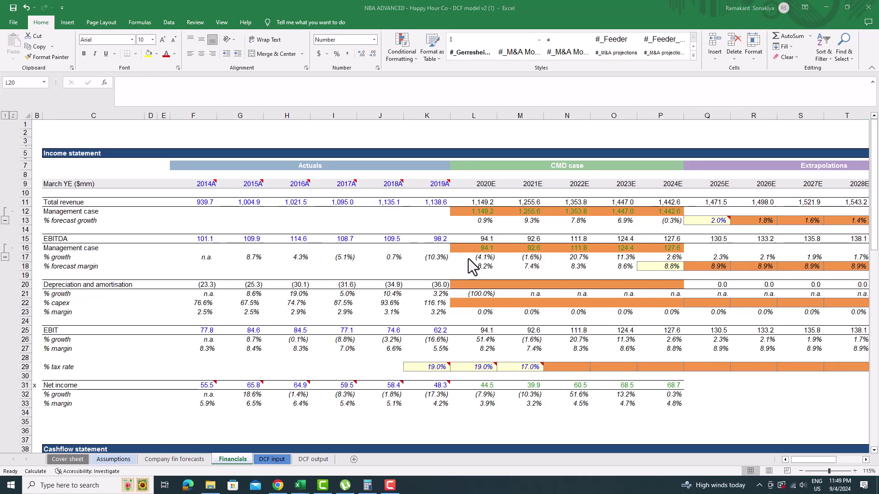
drag(131, 283, 86, 285)
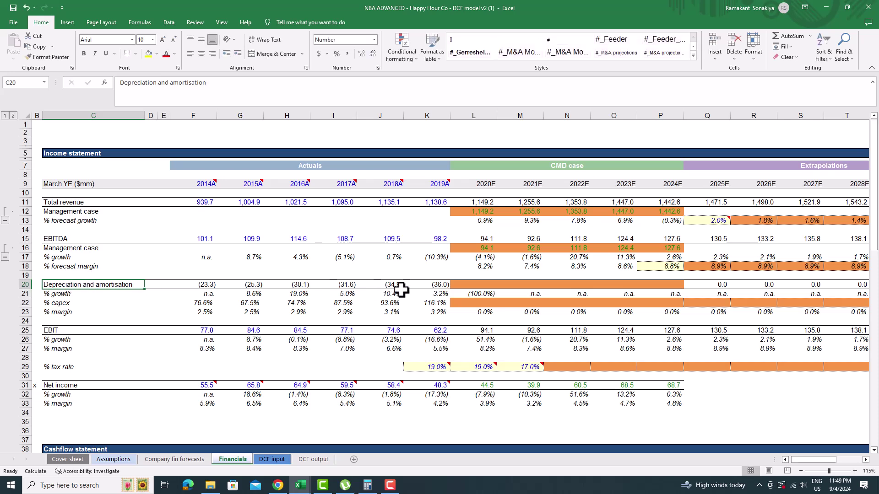
click(476, 284)
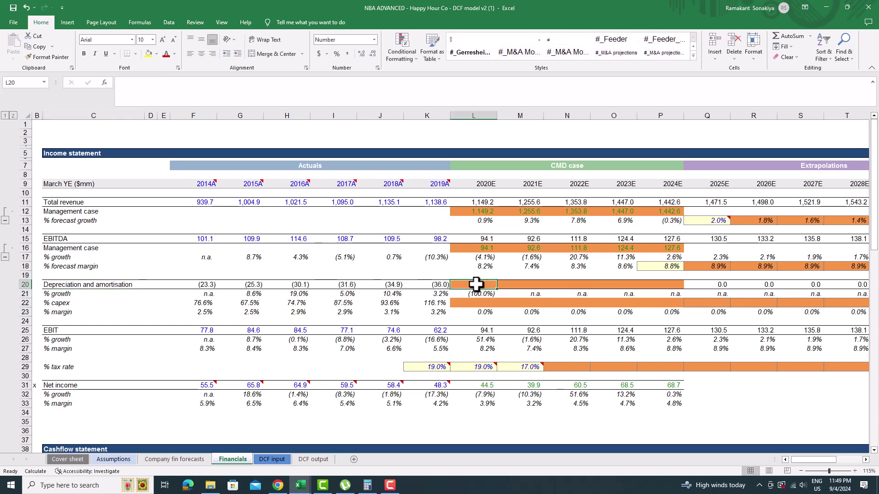
text(=)
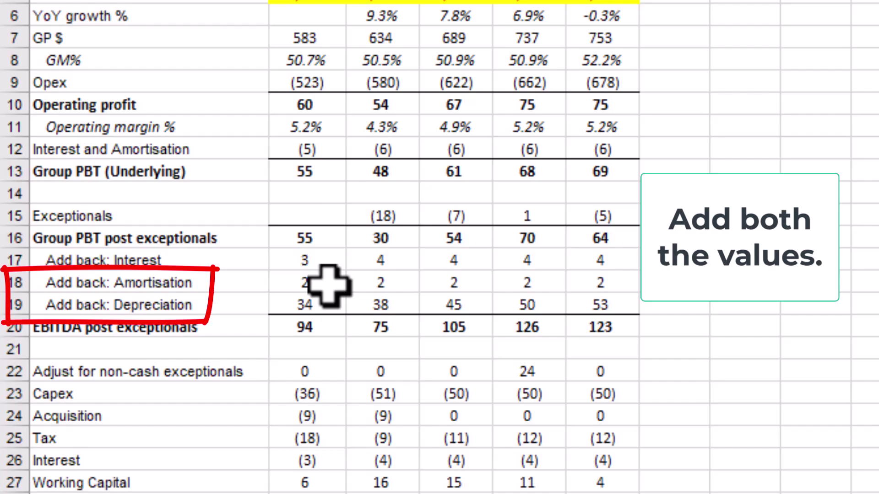
click(328, 285)
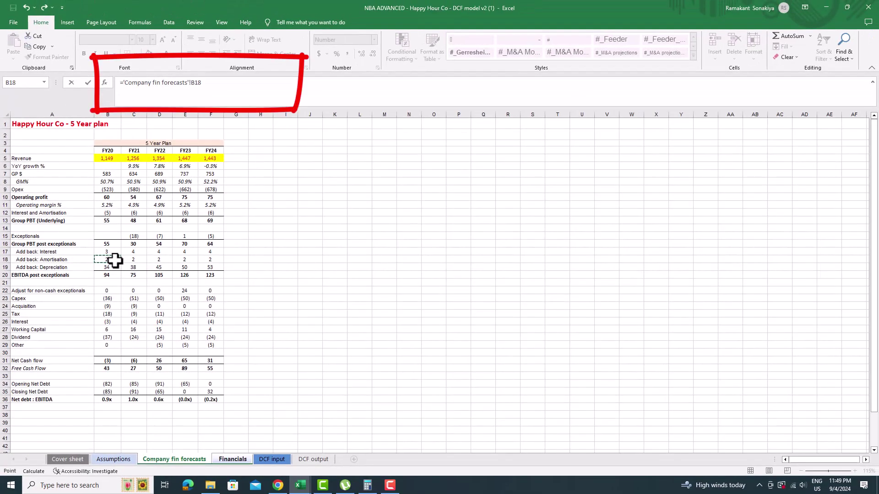
click(113, 266)
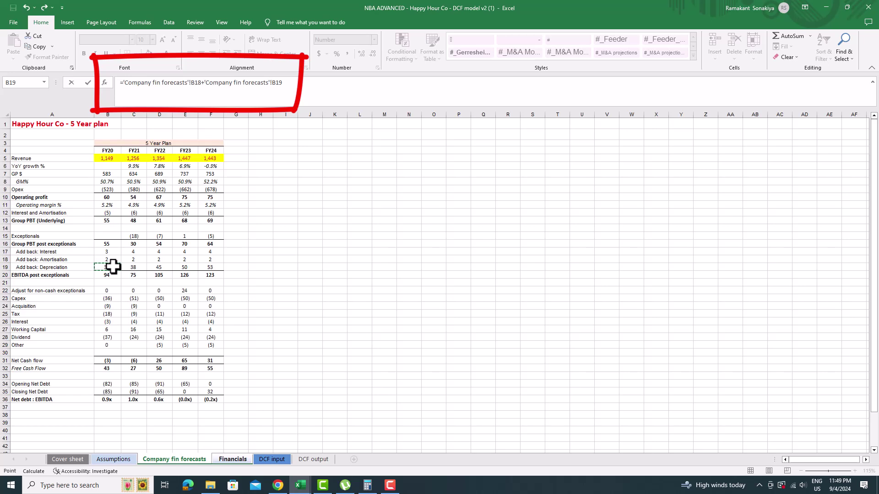
key(Return)
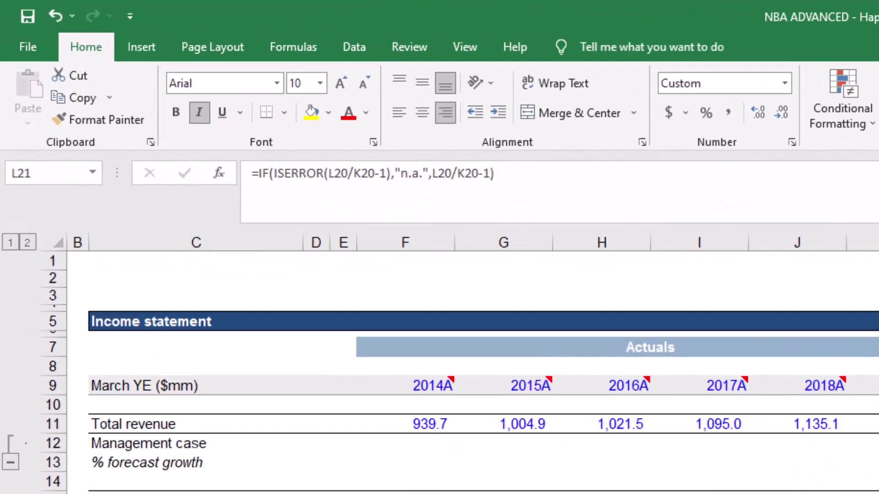
- Bracket the 2020E depreciation and amortisation sum in L20, multiply it by -1, and fill it across to 2024E (P20)
key(Up)
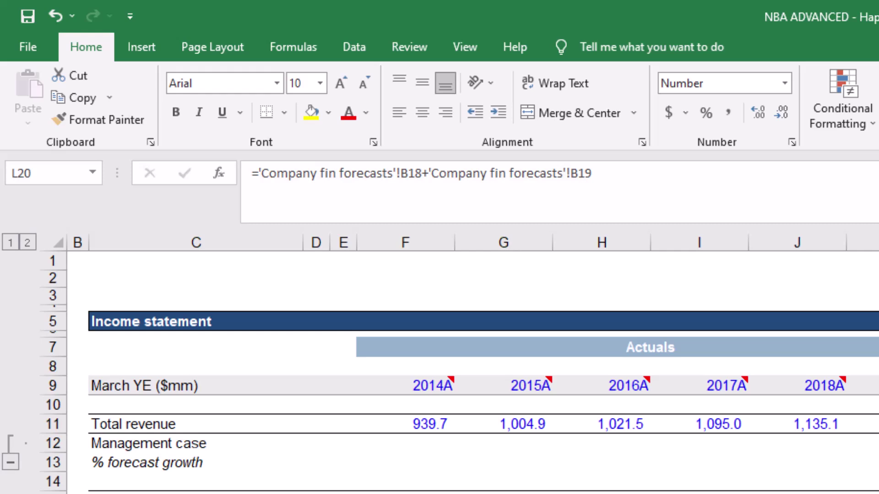
click(701, 194)
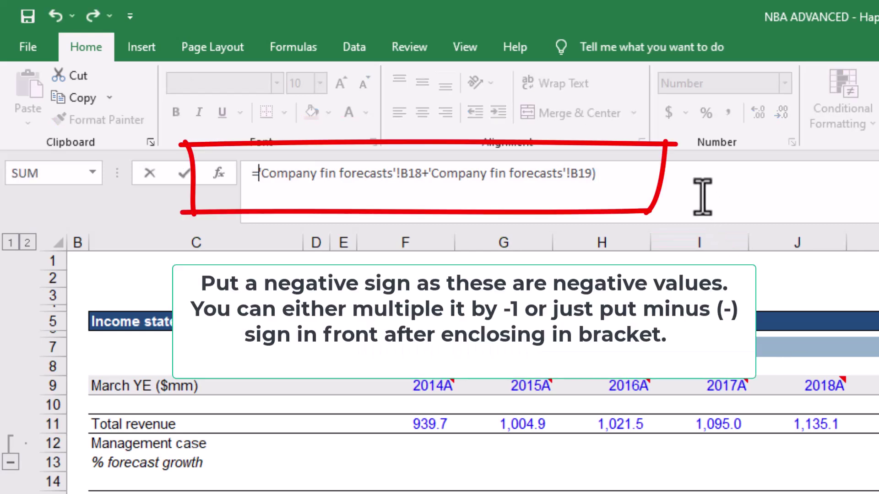
text(()
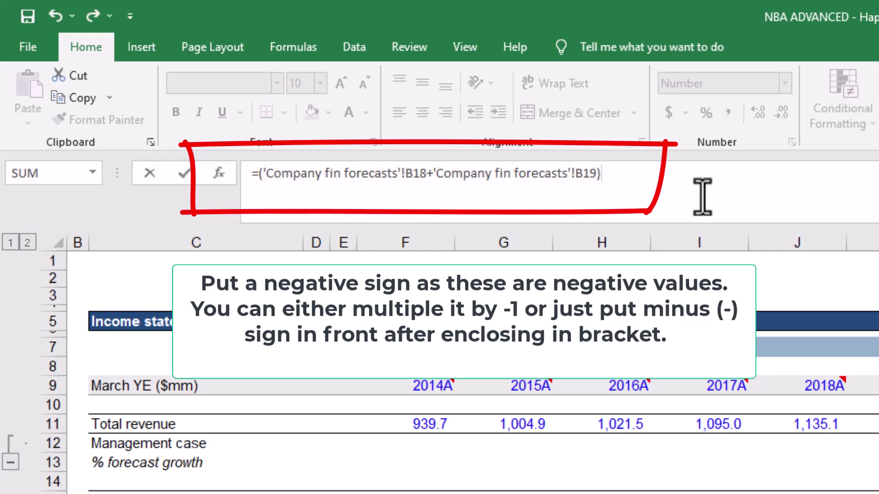
text(*-1)
key(Return)
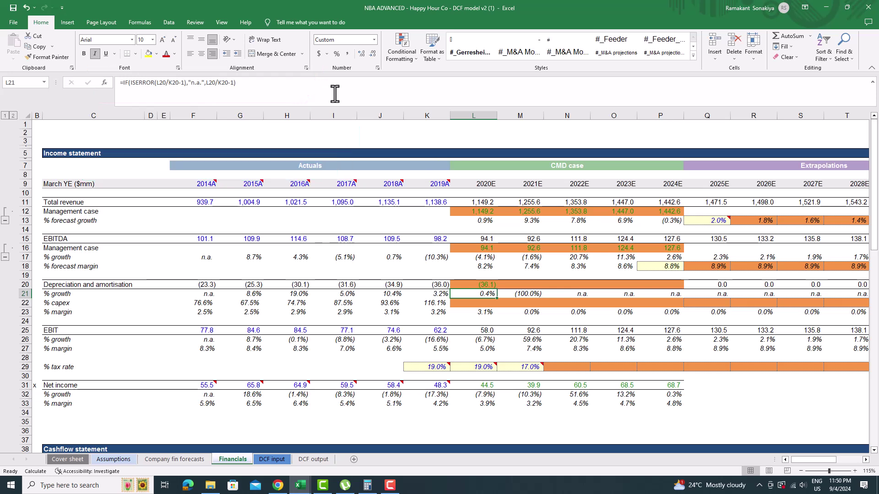
click(469, 283)
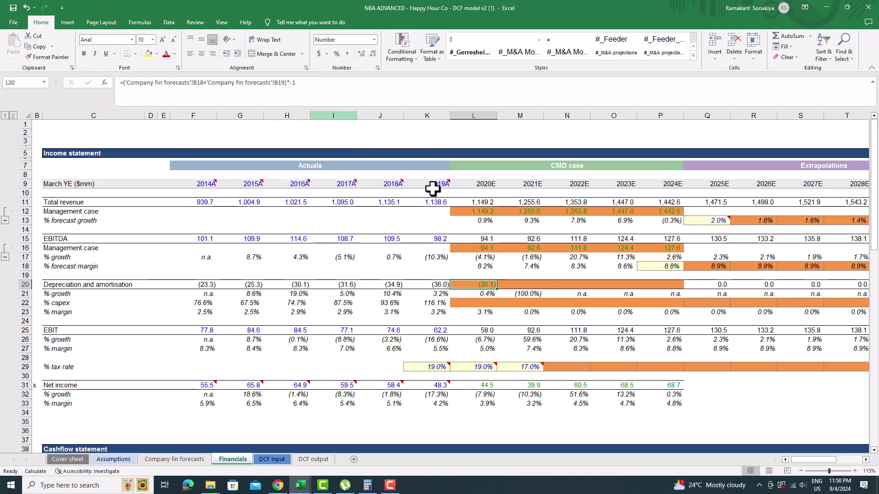
drag(497, 289, 682, 290)
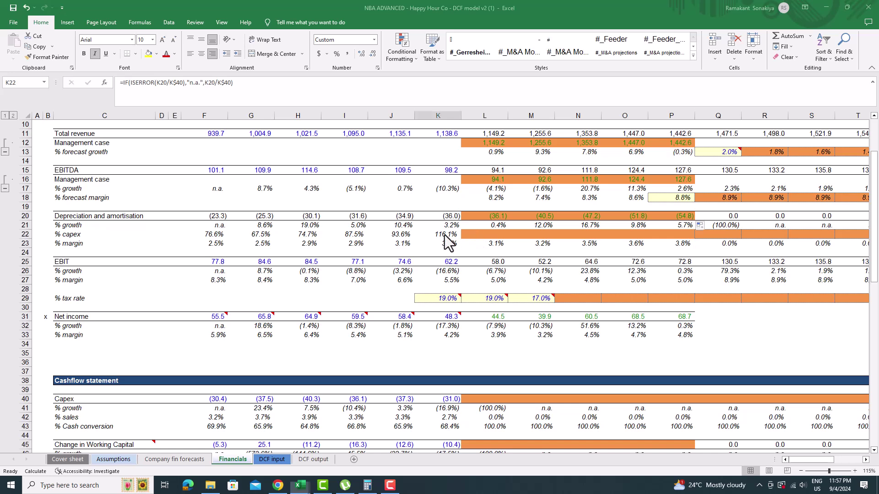
- Link 2020E capex (L40) in the cashflow statement to 'Company fin forecasts'!B23 and fill it across to 2024E (P40)
double_click(445, 235)
click(202, 90)
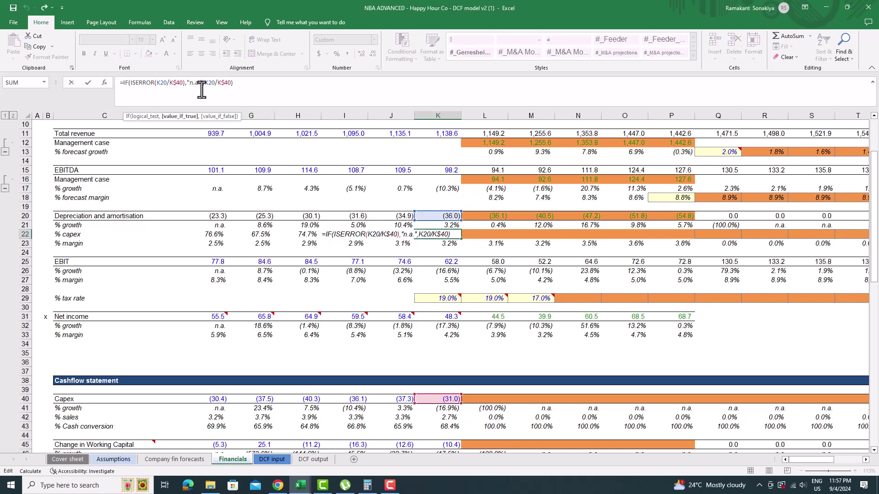
key(Return)
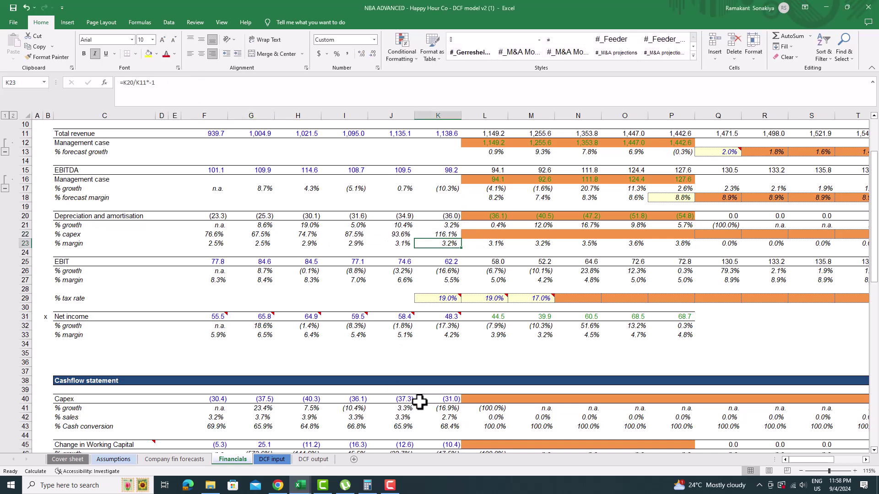
click(443, 401)
click(483, 400)
text(=)
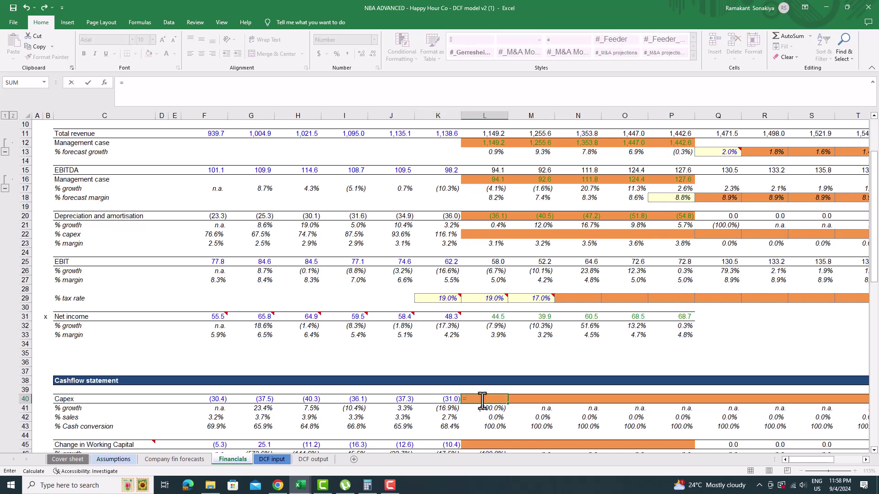
click(174, 458)
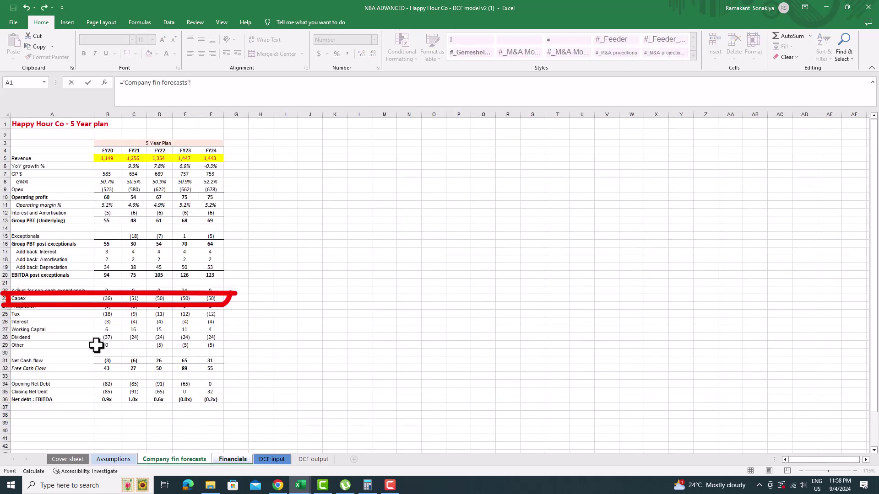
key(Return)
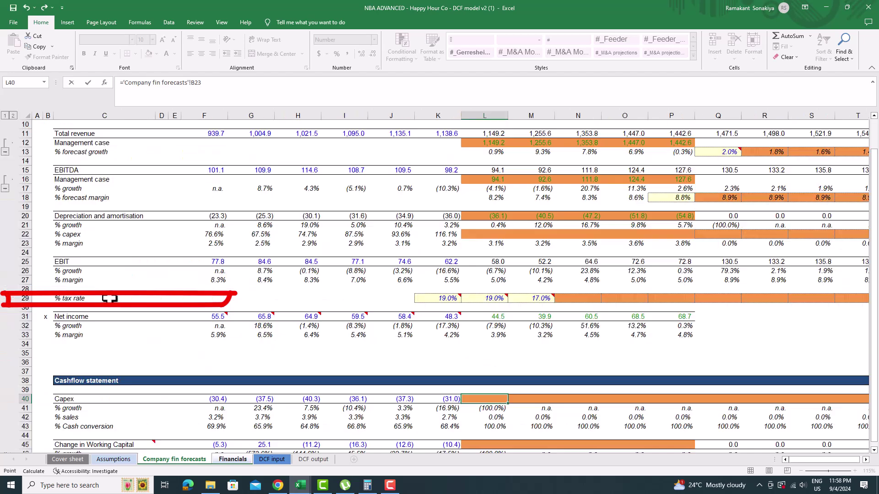
click(500, 401)
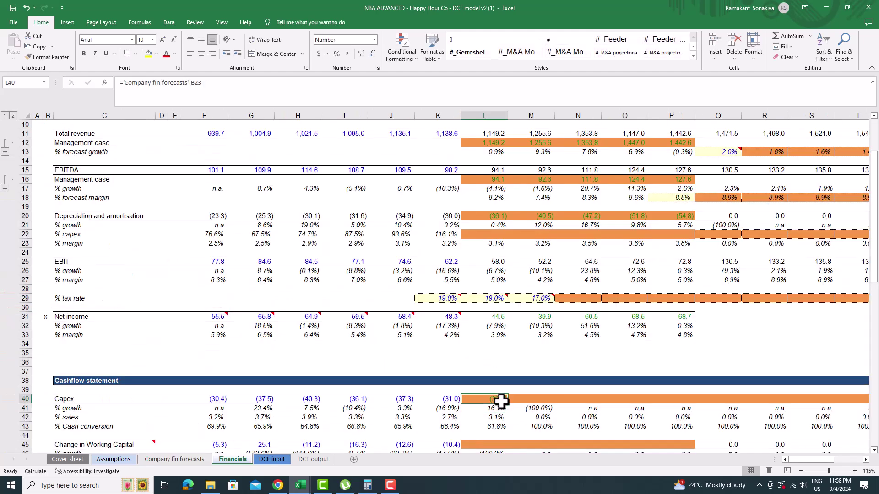
drag(507, 404, 692, 400)
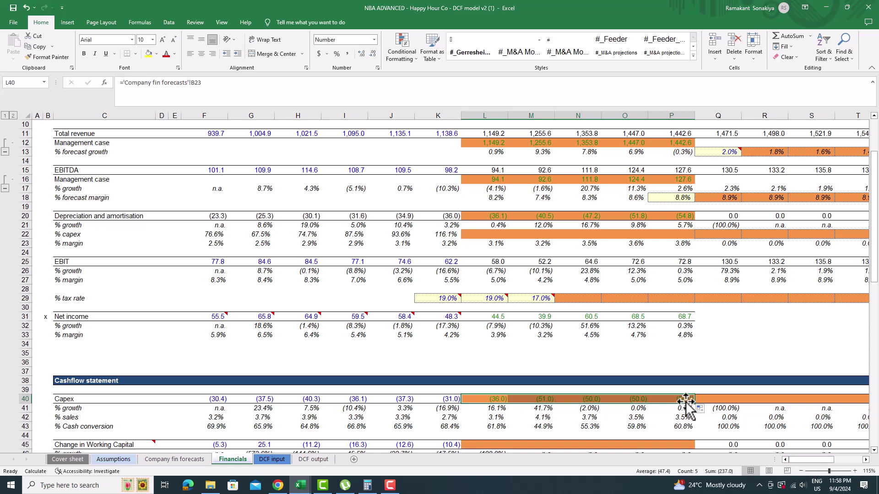
- Check the capex row's guidance note and try filling the 2024E company forecast link from P40 across to 2030E (V40)
scroll(822, 458, right, 3)
click(192, 398)
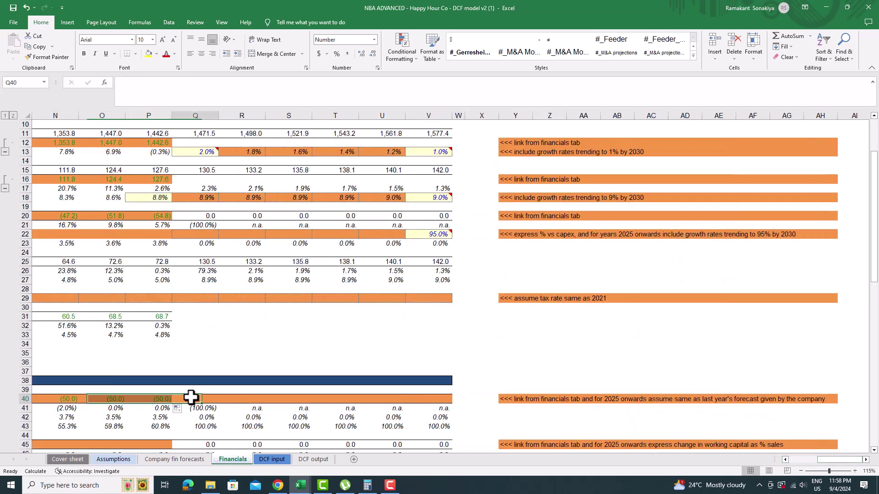
click(613, 398)
click(805, 399)
drag(795, 399, 506, 400)
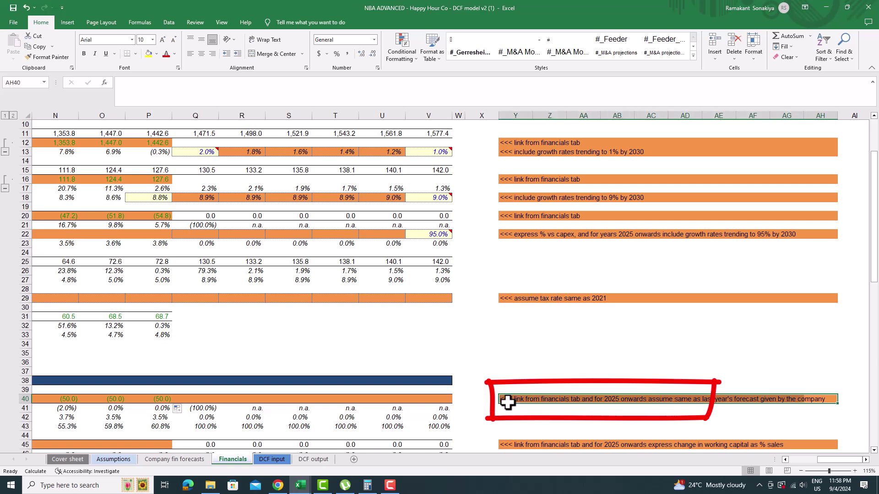
click(169, 403)
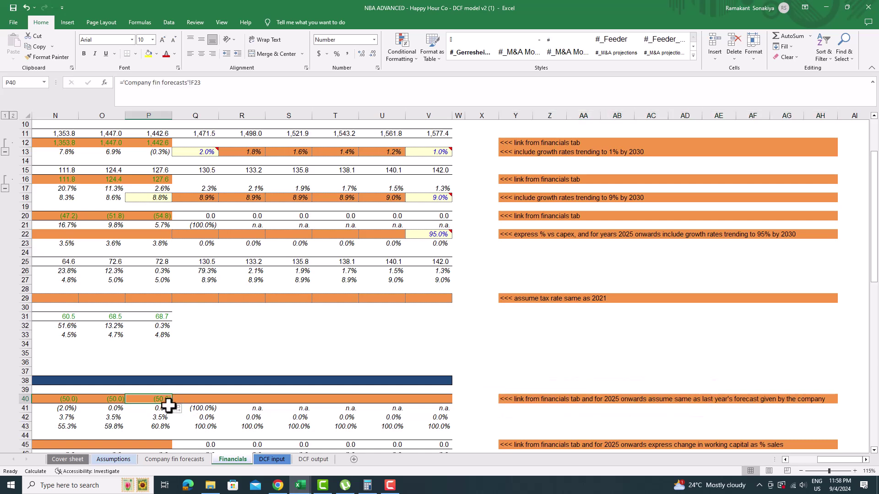
drag(171, 404, 451, 403)
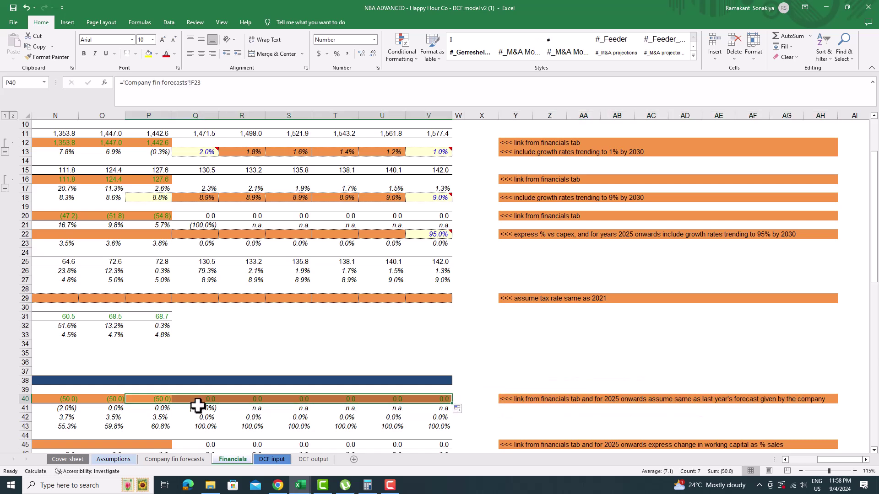
- Set 2025E capex (Q40) to =P40 and fill it across to 2030E (V40)
click(211, 400)
text(=)
click(157, 399)
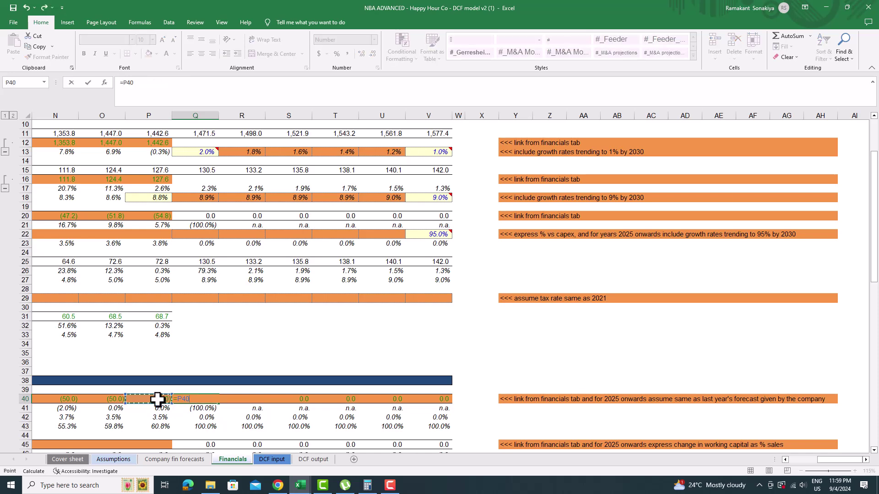
key(Return)
click(202, 399)
drag(219, 404, 451, 402)
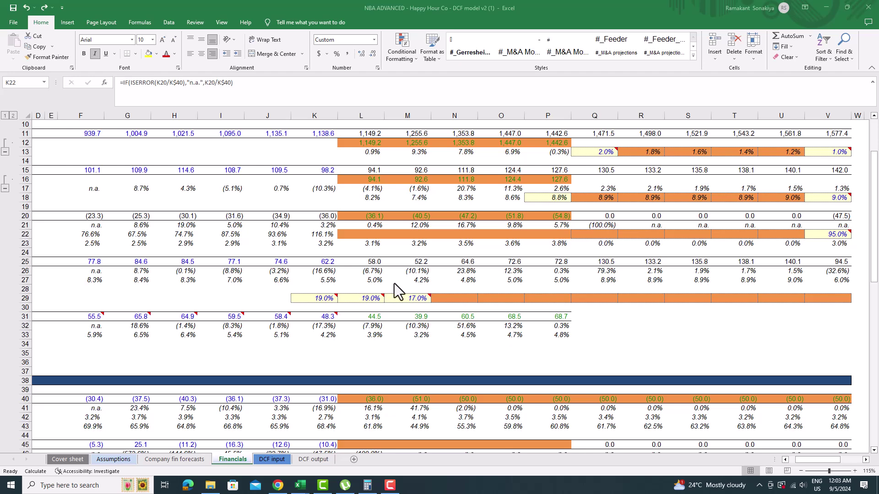
- Copy the % capex formula from 2019A (K22) as text into 2020E (L22)
double_click(324, 234)
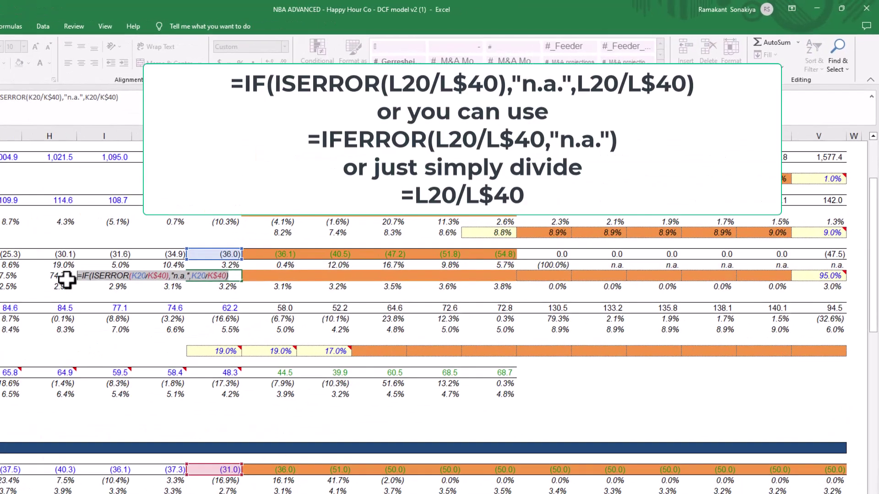
drag(197, 234, 358, 235)
text(=)
click(265, 276)
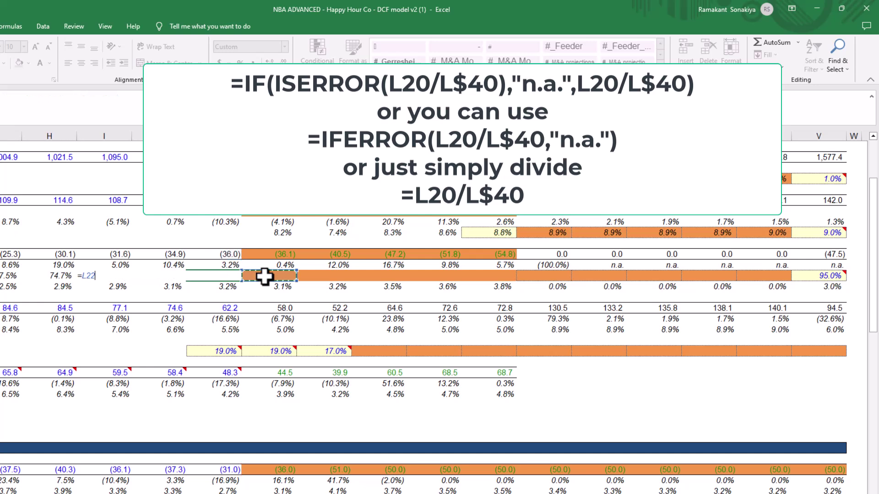
key(Escape)
key(F2)
key(Return)
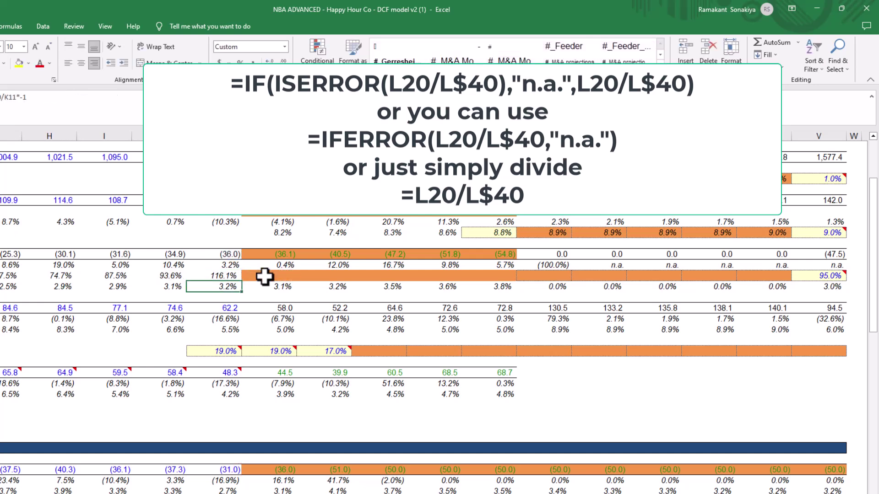
double_click(264, 276)
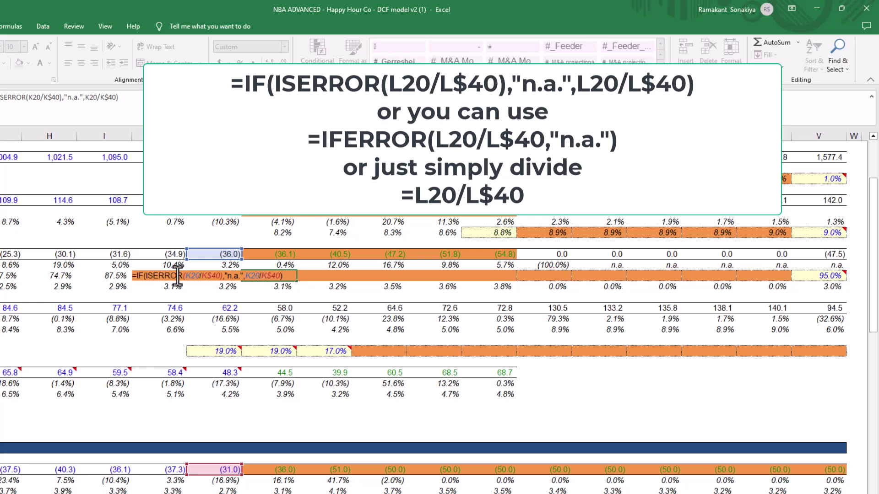
- Edit L22 to =IF(ISERROR(L20/L$40),"n.a.",L20/L$40) and fill it across to 2024E (P22)
click(188, 276)
text(L20/)
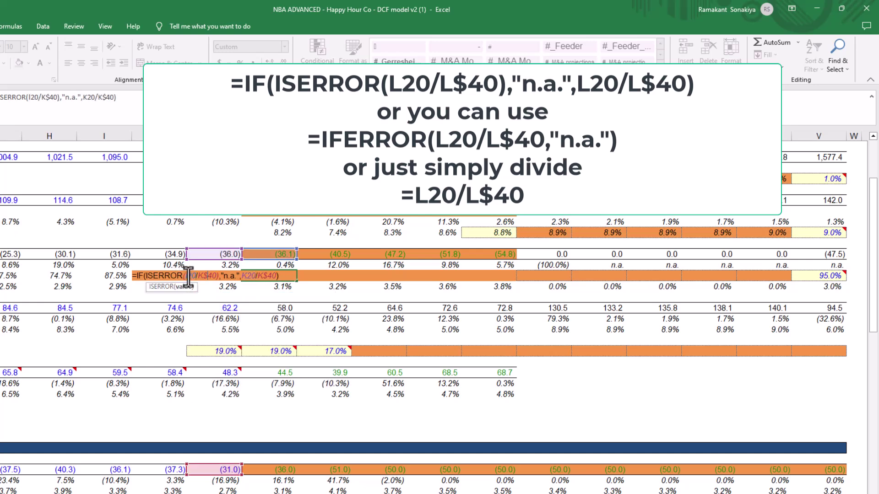
text(L)
key(Right)
key(Right)
key(Right)
key(Right)
key(Right)
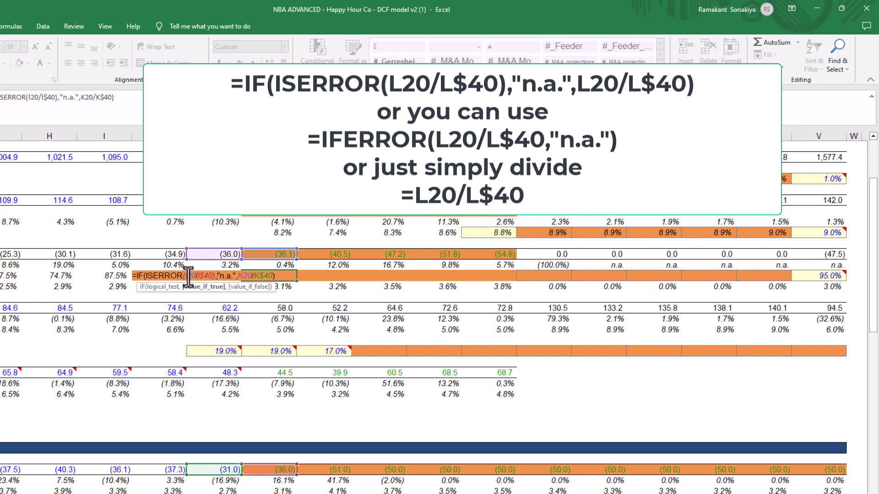
key(Right)
key(Right)
key(Right)
key(Right)
key(Right)
key(Right)
key(Right)
key(shift+Right)
key(shift+Right)
key(shift+Right)
key(shift+Right)
key(shift+Right)
text(L20/L)
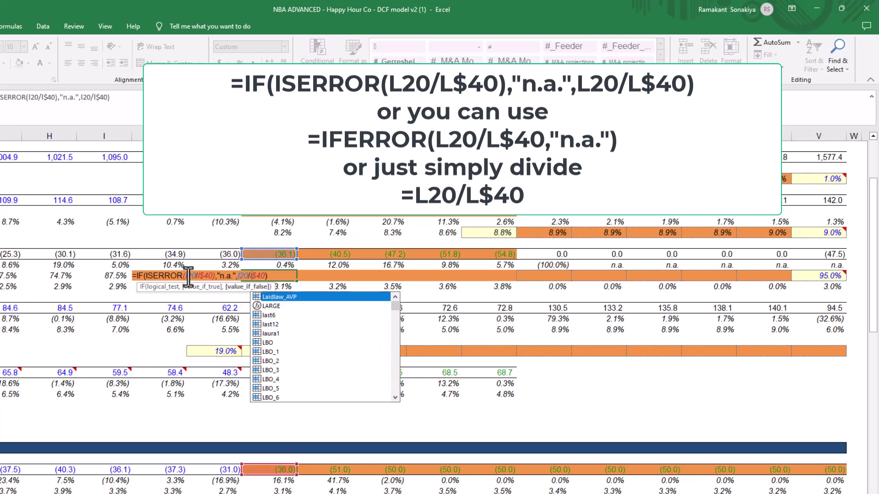
key(Return)
click(282, 277)
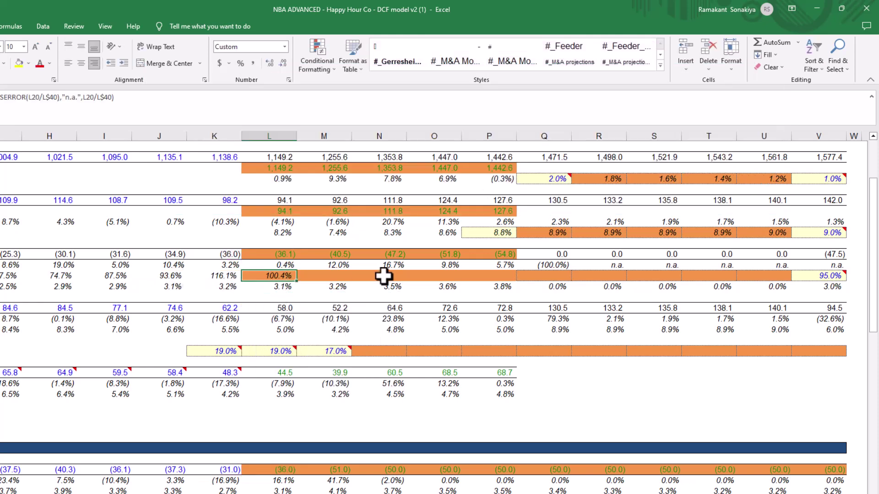
drag(296, 281, 496, 279)
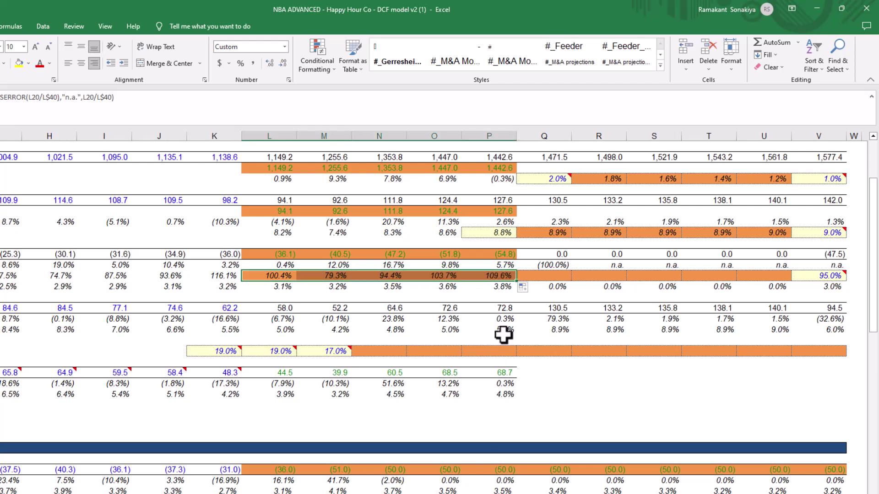
- Set 2025E % capex (Q22) to =AVERAGE(P22,R22) and fill it across to 2029E (U22)
click(531, 274)
text(=avera)
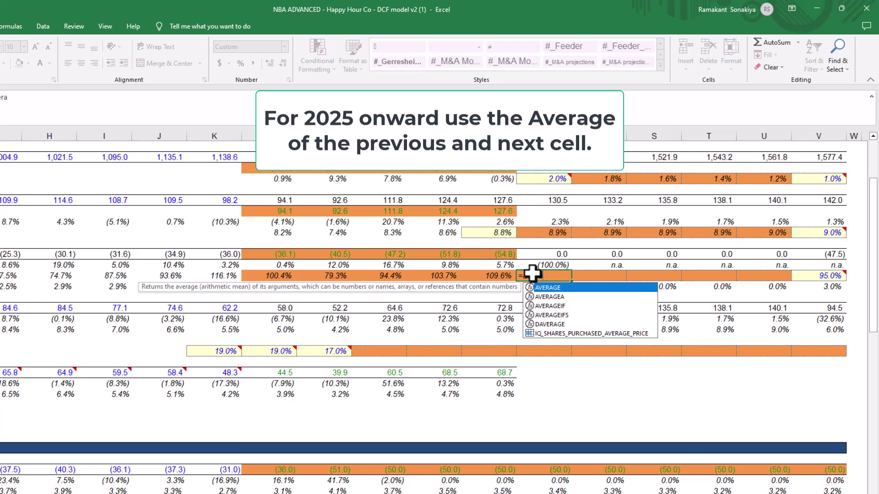
key(Tab)
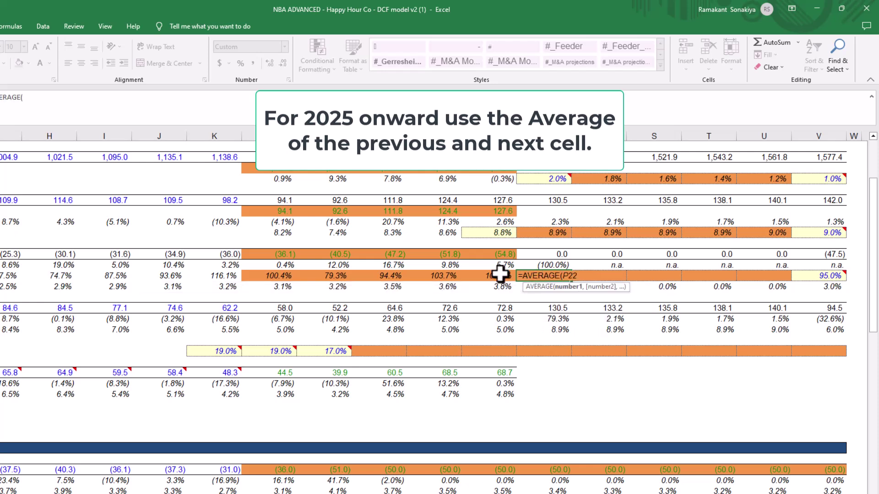
click(499, 274)
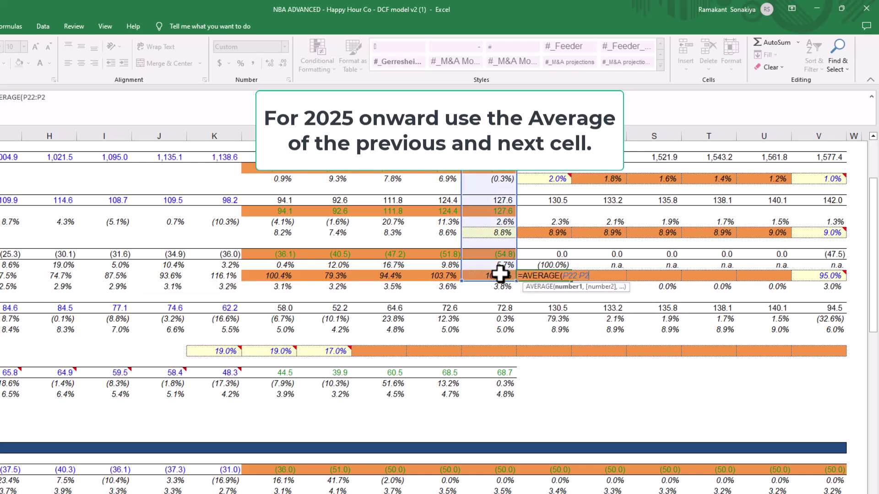
text(,r22))
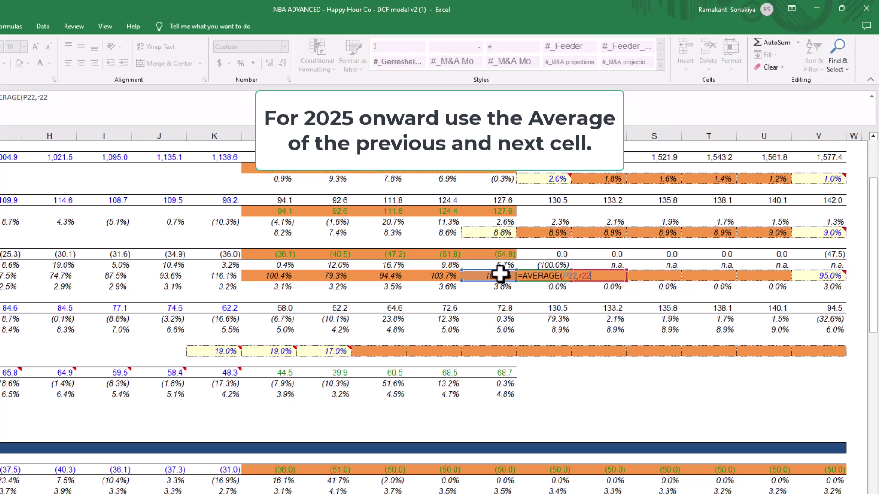
key(Return)
click(565, 279)
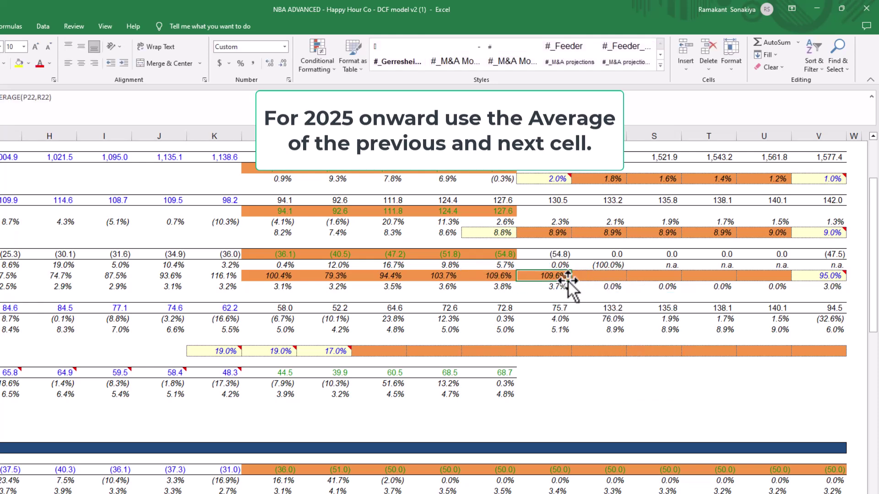
drag(571, 281, 826, 279)
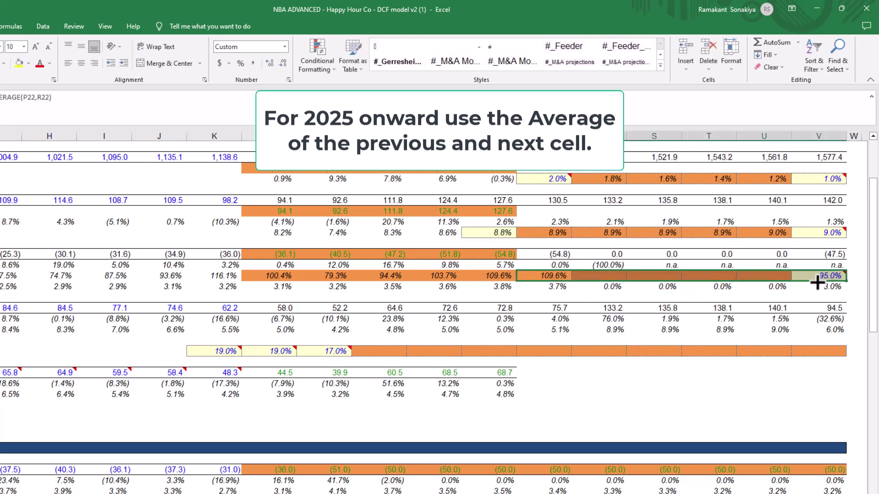
key(ctrl+z)
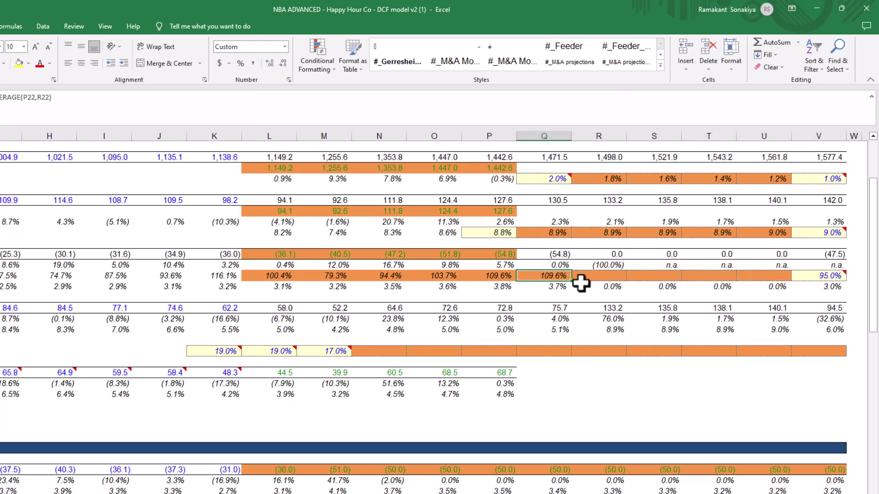
drag(567, 281, 780, 291)
key(ctrl+r)
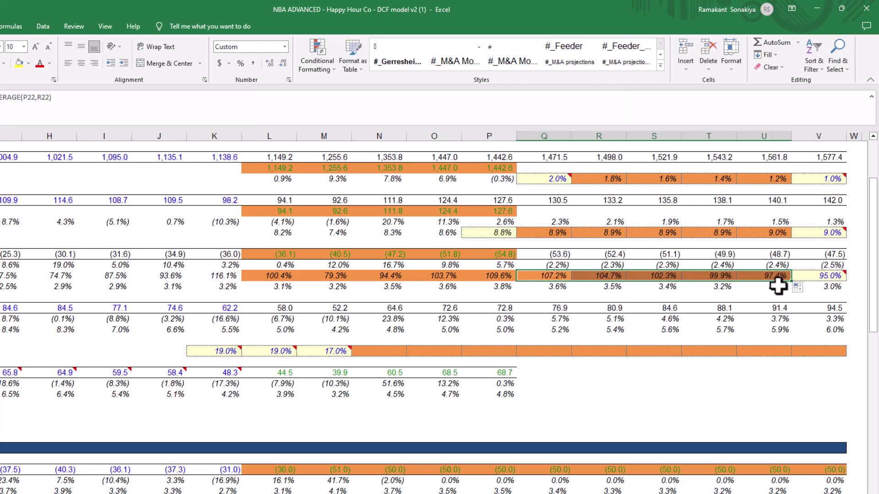
- Examine the guidance notes for the % capex and % tax rate rows and locate the 2021E tax rate
scroll(439, 311, right, 5)
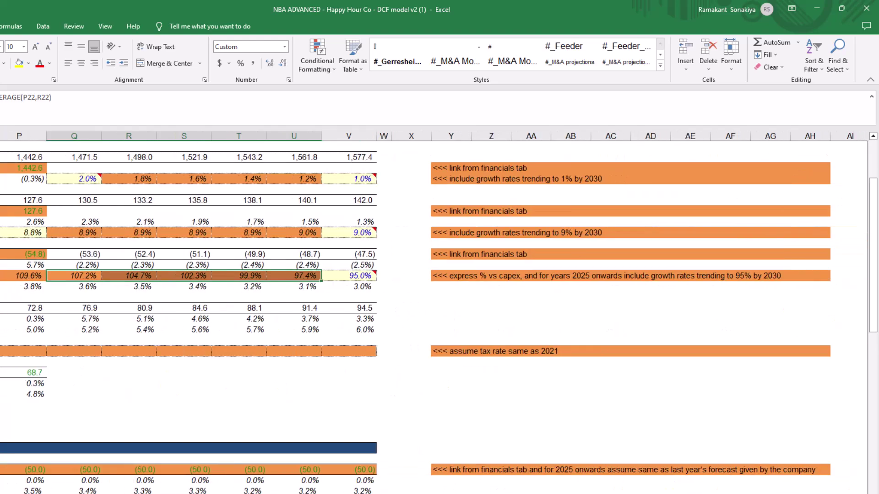
drag(582, 277, 778, 278)
mouse_move(368, 278)
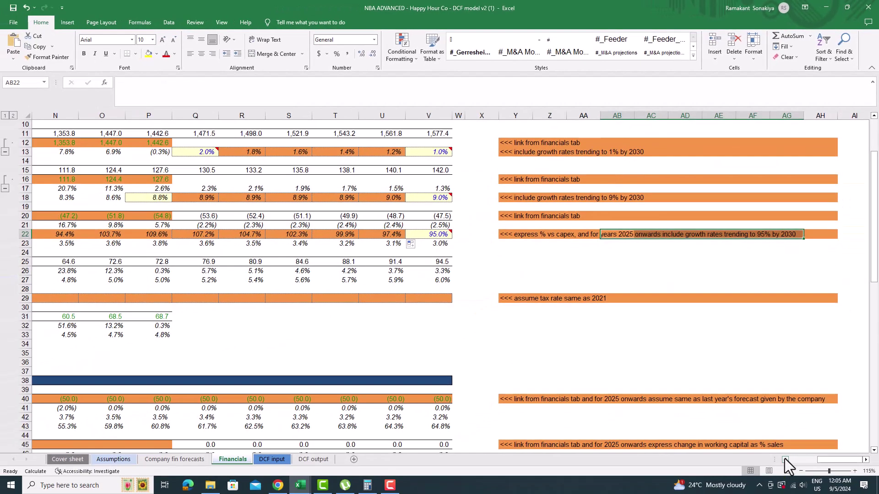
click(785, 460)
click(785, 460)
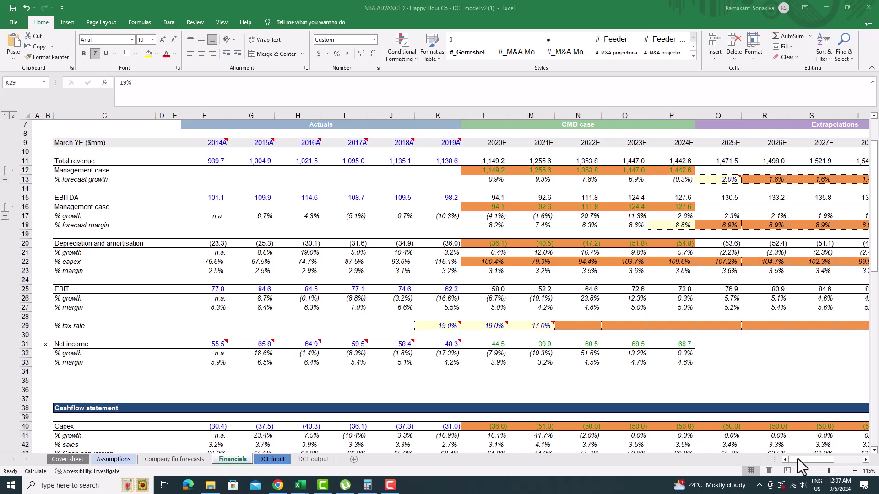
scroll(588, 334, right, 5)
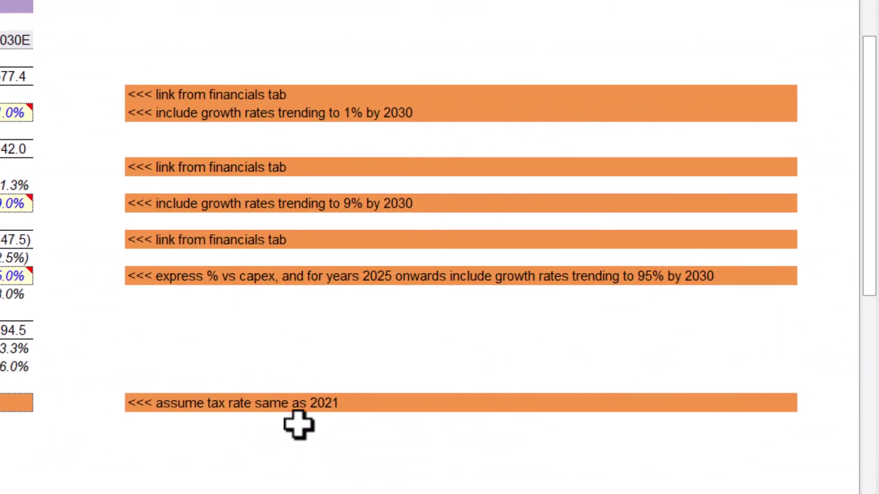
mouse_move(316, 406)
mouse_down()
mouse_move(334, 408)
mouse_move(186, 384)
mouse_move(230, 420)
mouse_move(220, 403)
mouse_up()
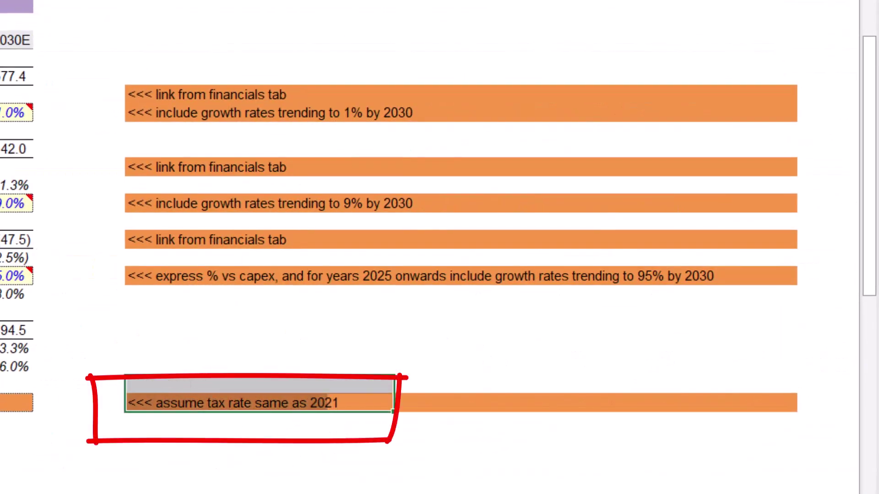
scroll(439, 247, left, 10)
click(210, 405)
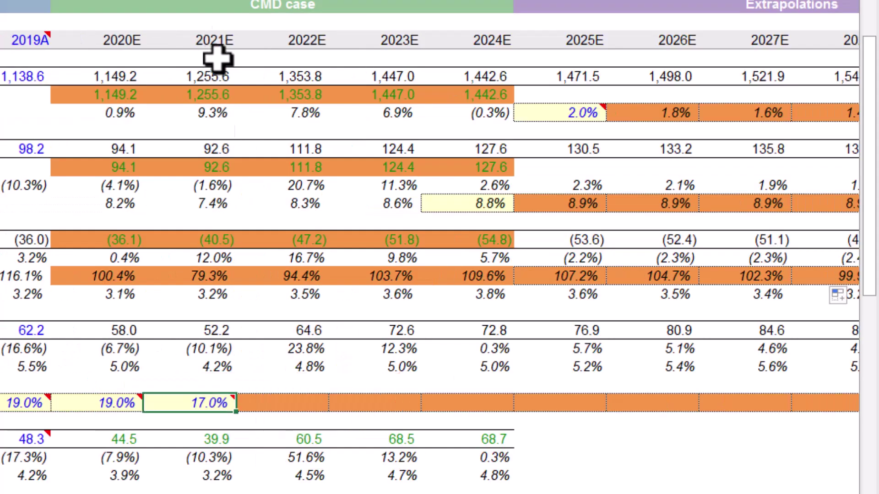
- Try filling the 2021E tax rate from M29 into 2022E (N29), and undo the fill
click(259, 407)
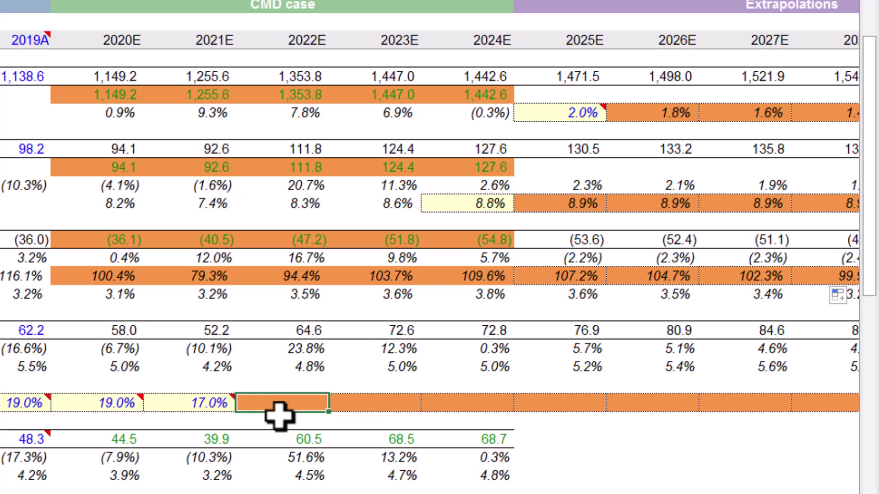
click(209, 403)
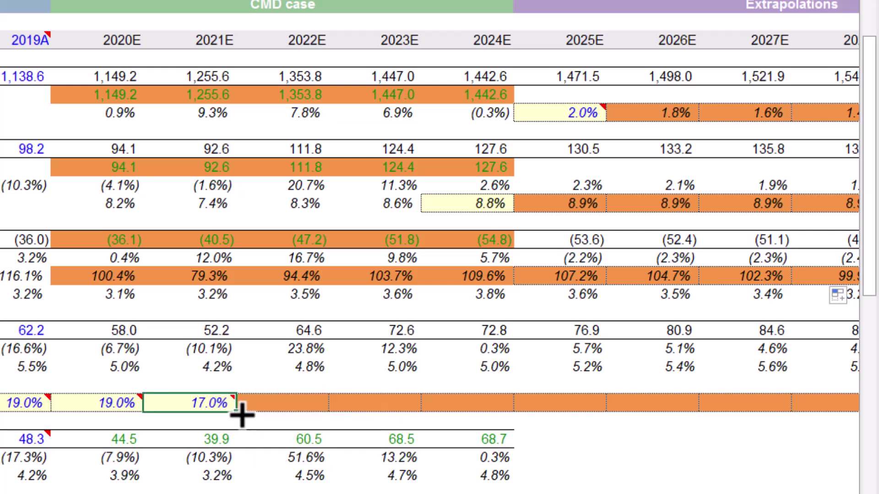
drag(242, 415, 315, 415)
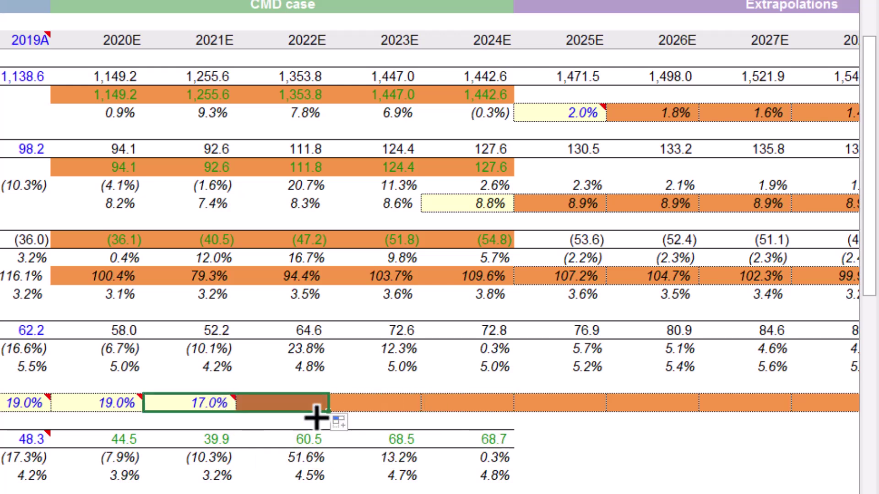
key(ctrl+z)
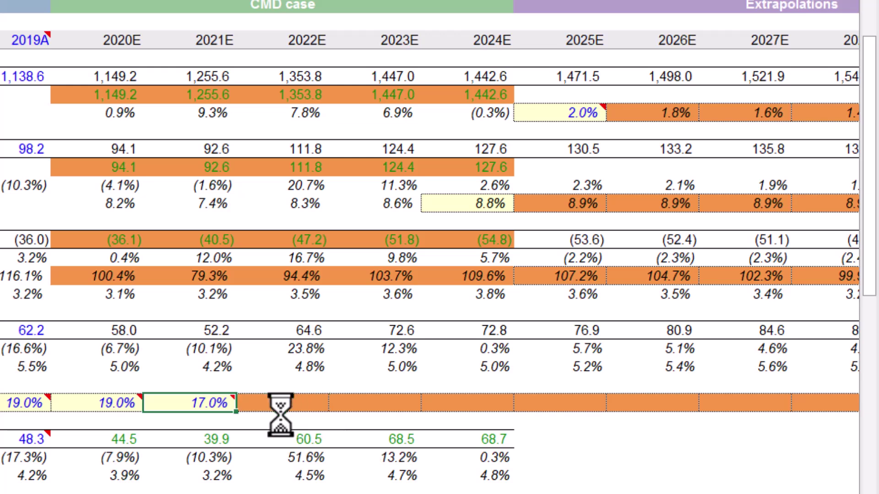
- Set the 2022E tax rate (N29) to 17% and fill it across to 2030E (V29)
click(284, 409)
click(284, 403)
text(17.)
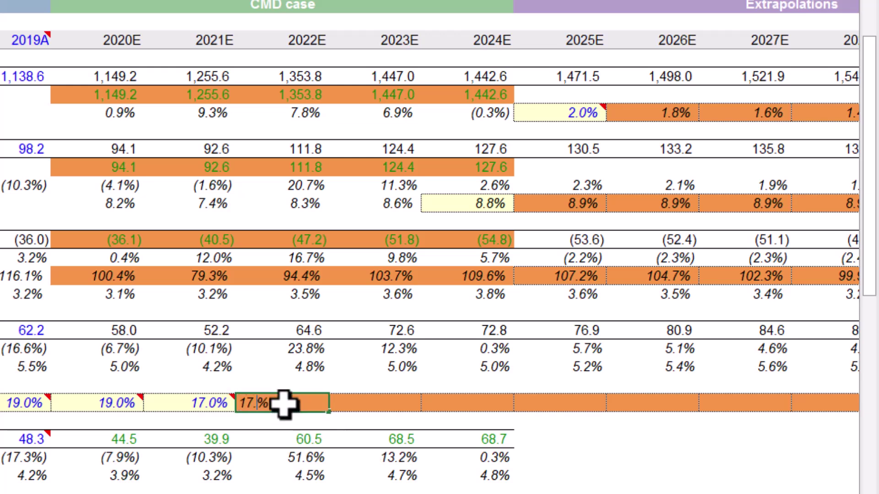
key(ctrl+Return)
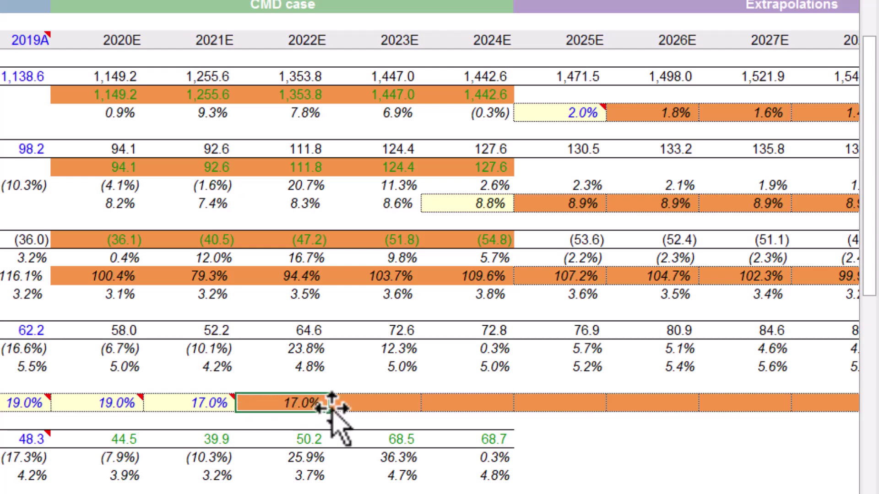
drag(329, 411, 509, 359)
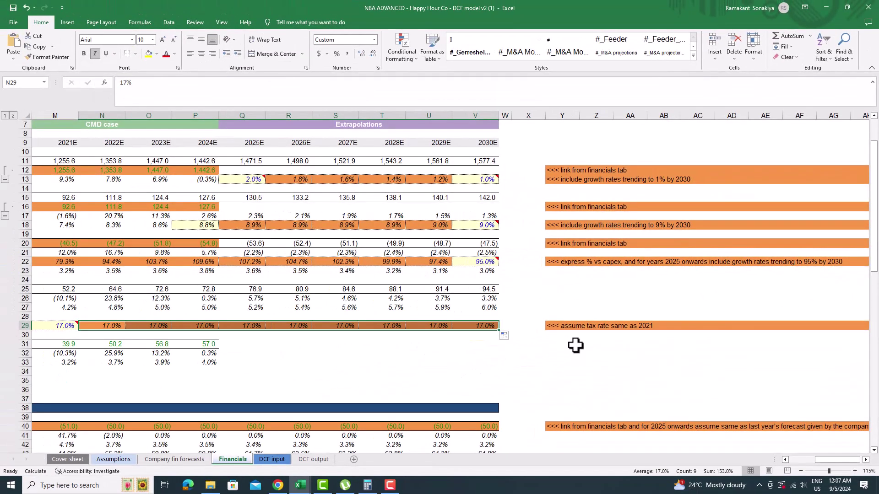
drag(838, 461, 793, 461)
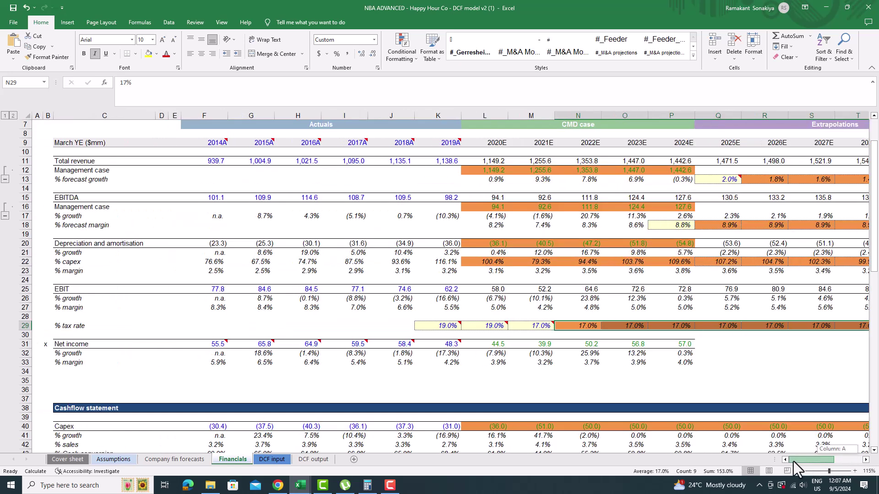
click(754, 371)
scroll(650, 351, down, 2)
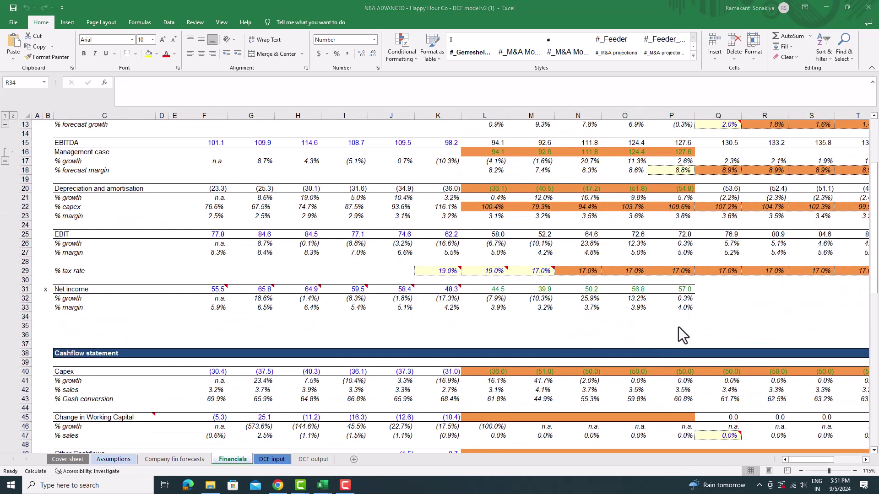
scroll(686, 334, up, 4)
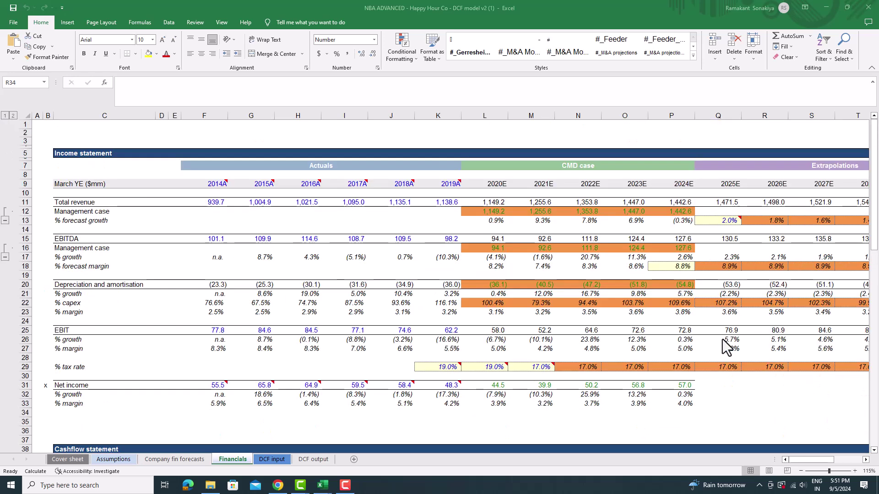
scroll(649, 180, down, 6)
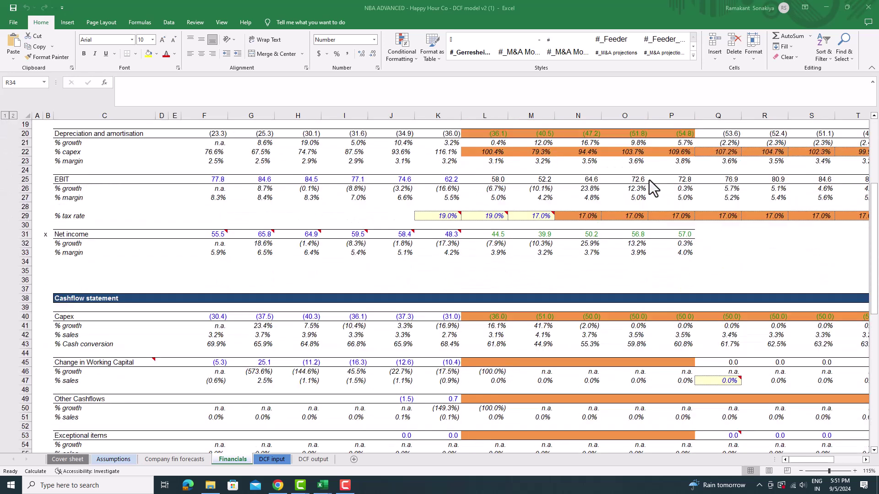
drag(848, 461, 780, 465)
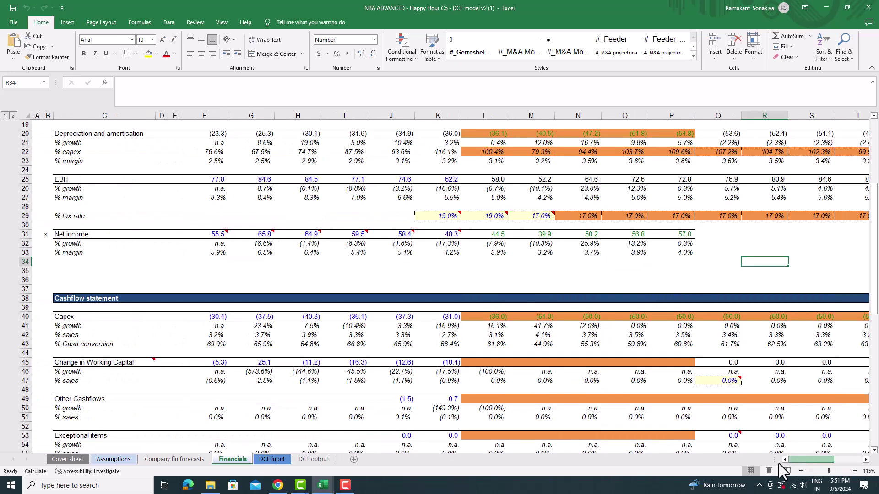
- Link the 2020E Change in Working Capital (L45) to the FY20 Working Capital figure (B27) on the Company fin forecasts sheet
scroll(169, 346, down, 2)
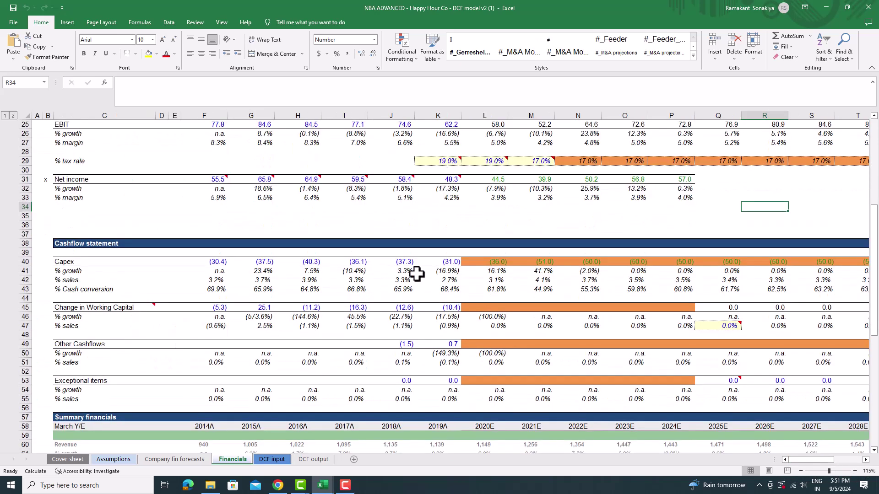
click(491, 307)
text(=)
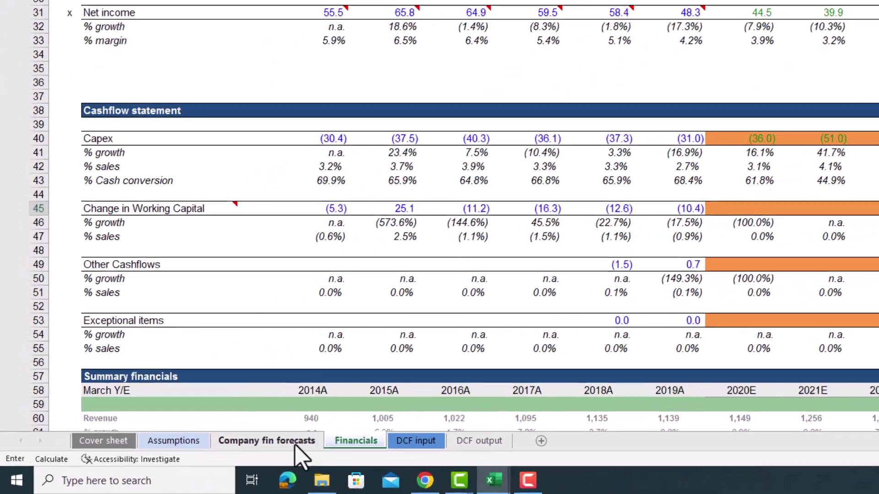
click(174, 459)
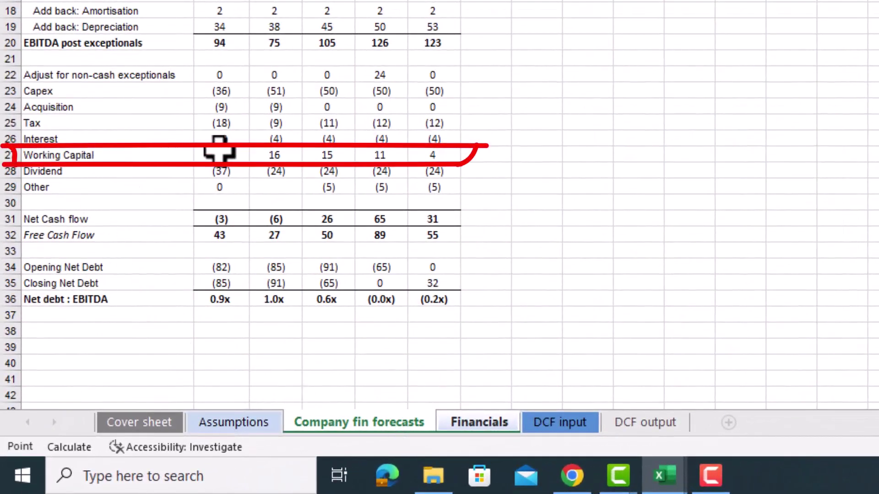
click(224, 155)
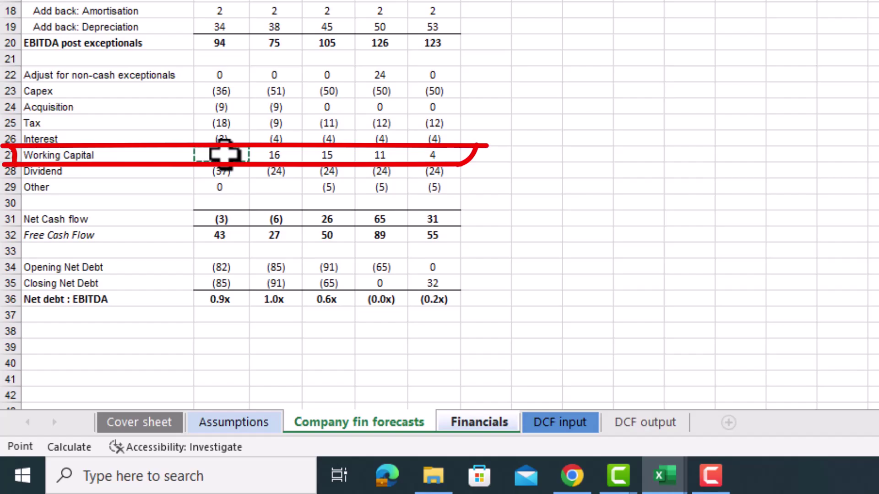
key(Return)
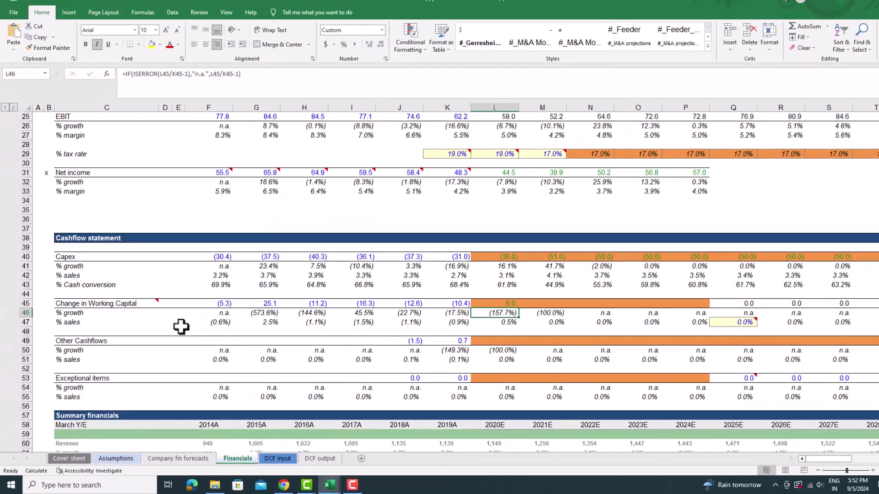
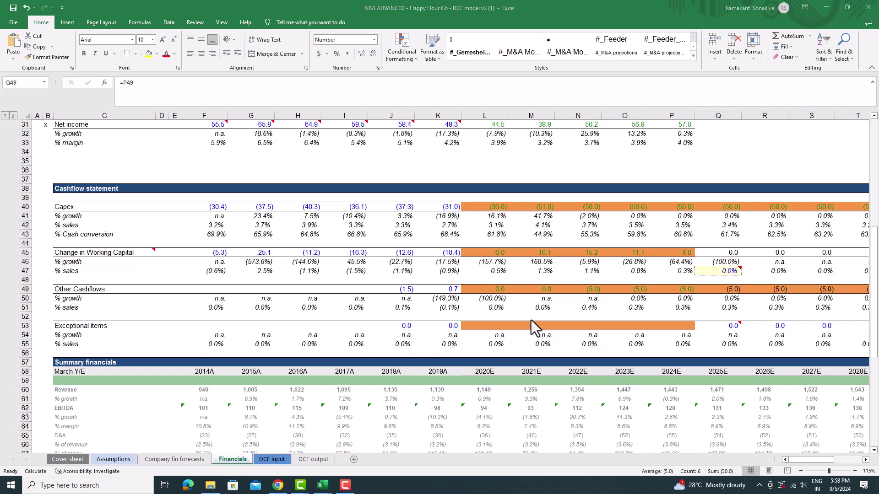
- Set 2020E Exceptional items (L53) to ='Company fin forecasts'!B15+'Company fin forecasts'!B22 and fill it across to 2024E (P53)
key(F2)
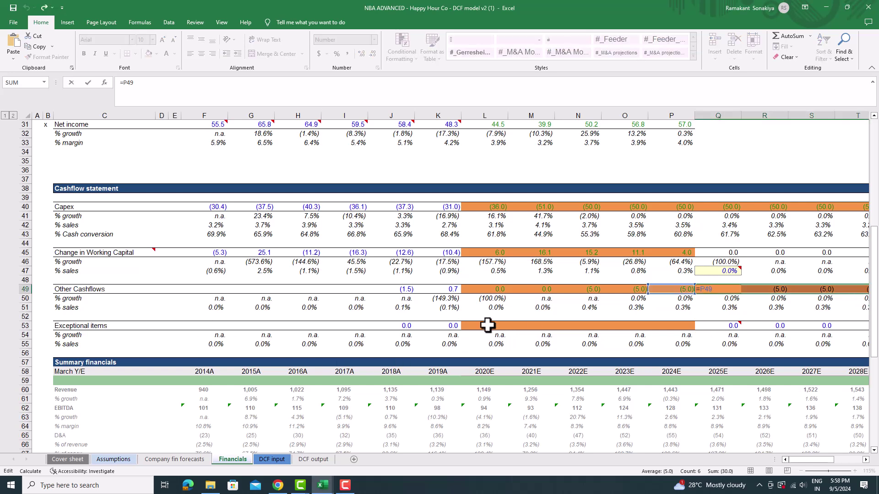
key(Return)
click(487, 325)
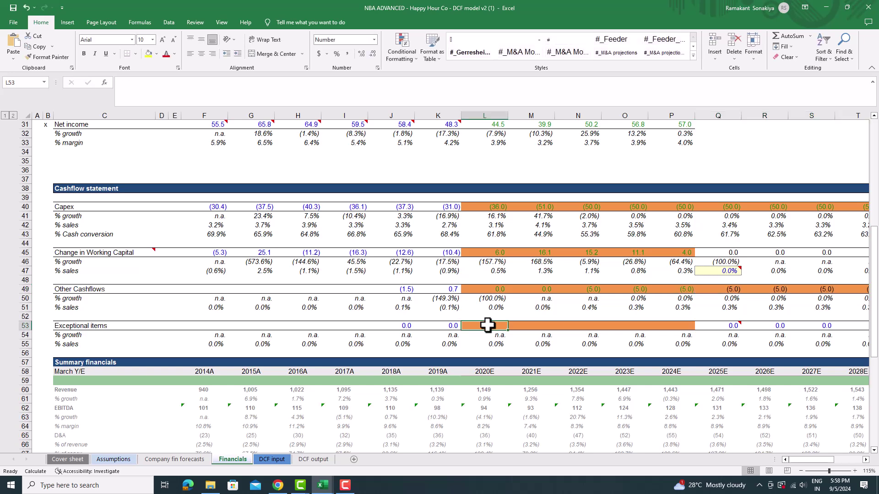
text(=)
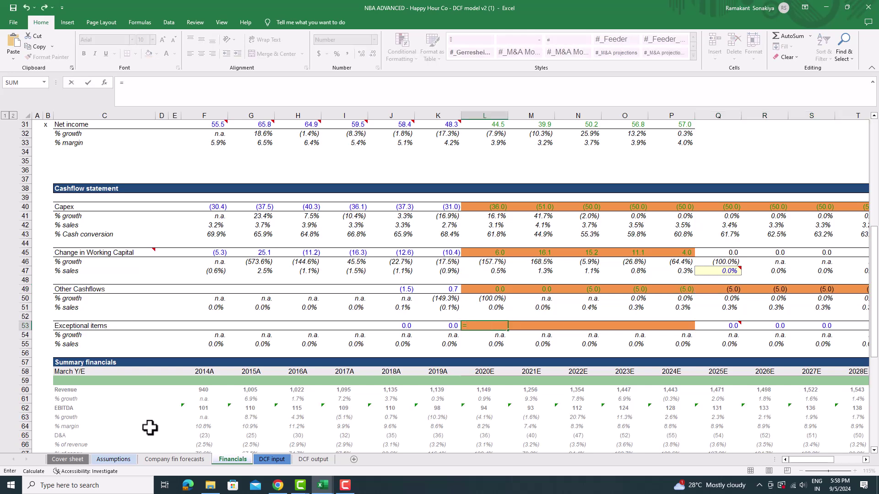
click(156, 458)
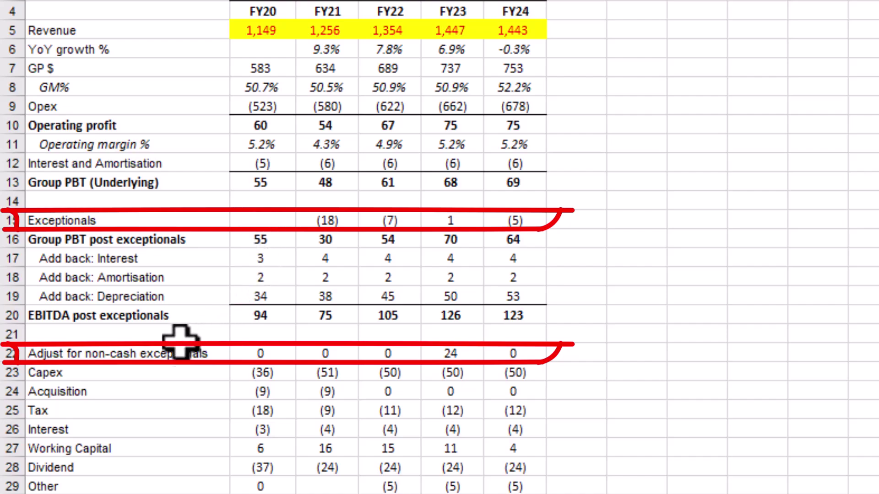
click(259, 354)
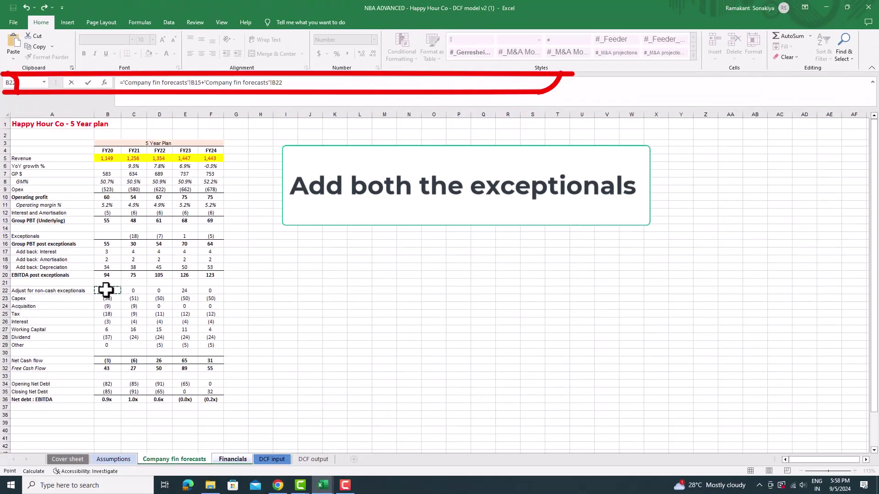
triple_click(232, 83)
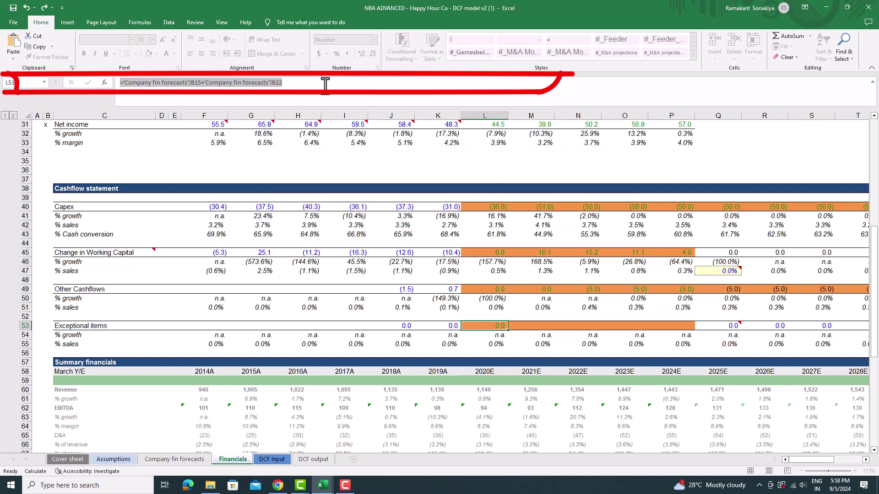
key(Return)
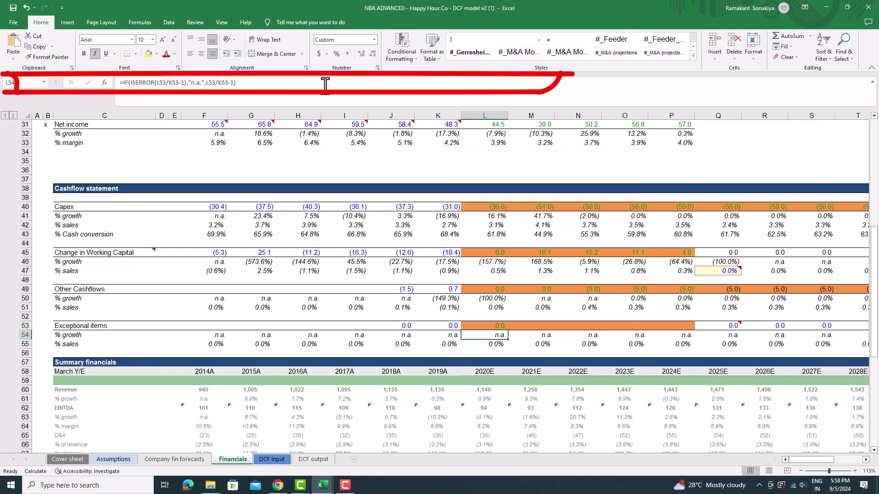
click(495, 326)
drag(509, 330, 693, 330)
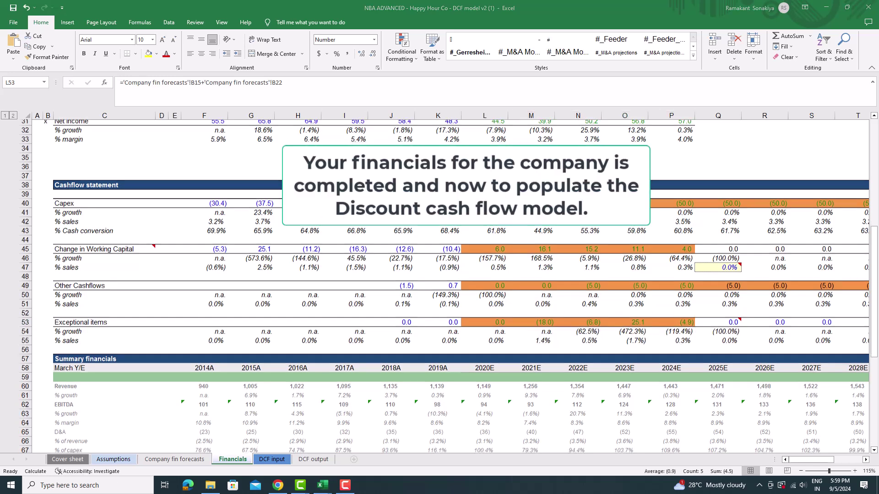
- Review the filled-in Financials sheet and its summary section, and look through the DCF input sheet from end to end
scroll(641, 430, down, 8)
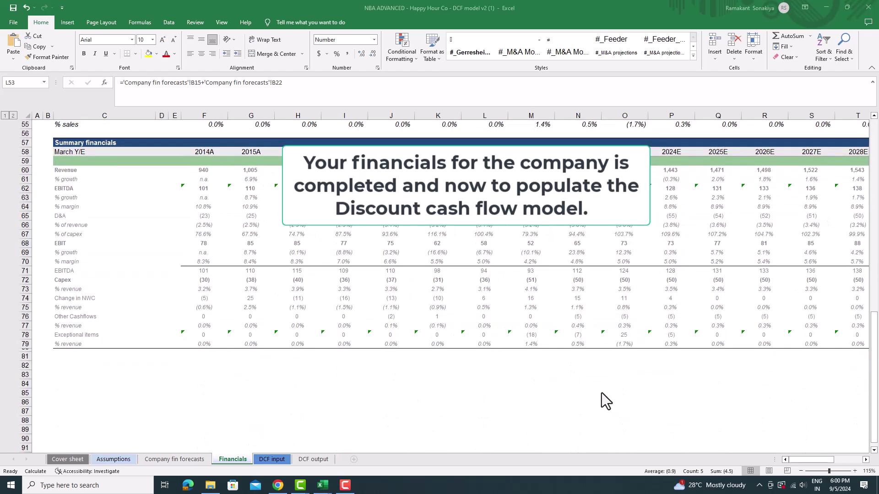
ctrl+scroll(600, 391, down, 3)
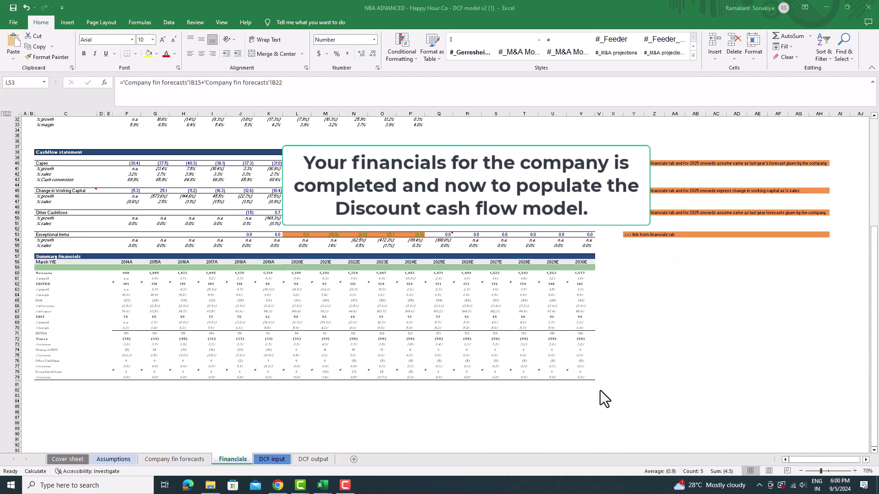
ctrl+scroll(600, 391, up, 1)
scroll(600, 391, up, 10)
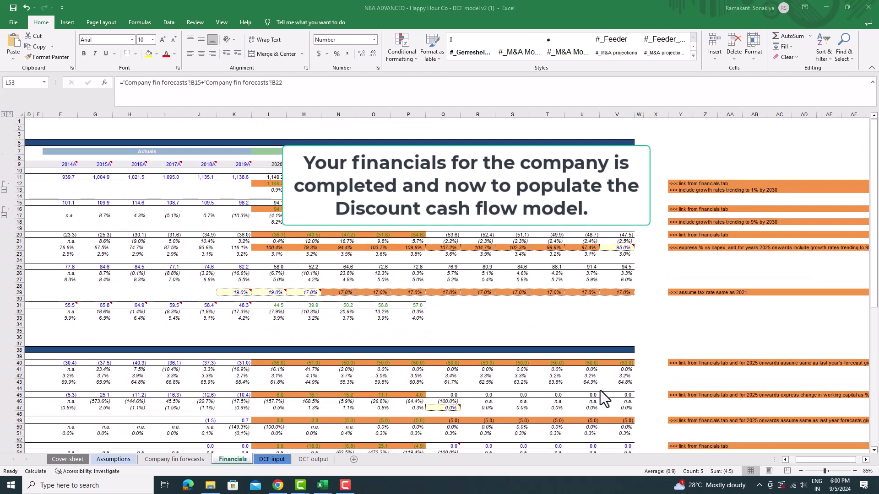
click(785, 459)
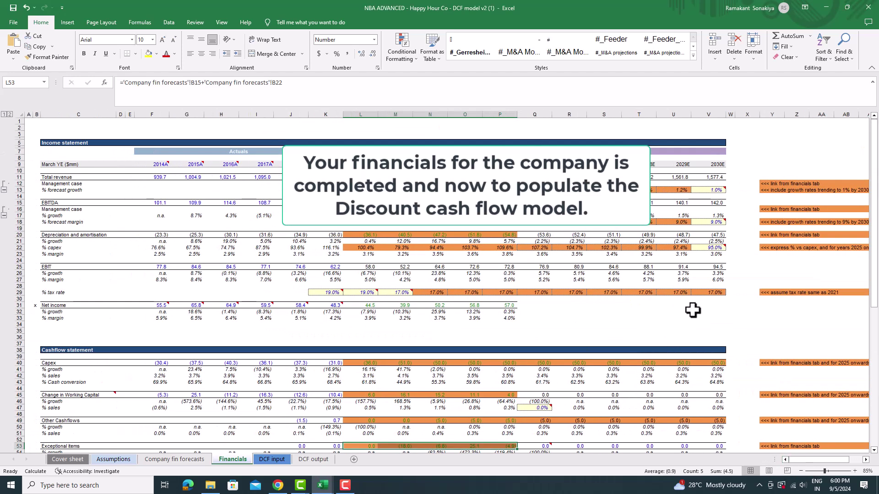
scroll(692, 310, down, 4)
click(272, 459)
scroll(438, 284, down, 20)
scroll(439, 284, down, 17)
scroll(438, 285, up, 15)
scroll(439, 285, up, 20)
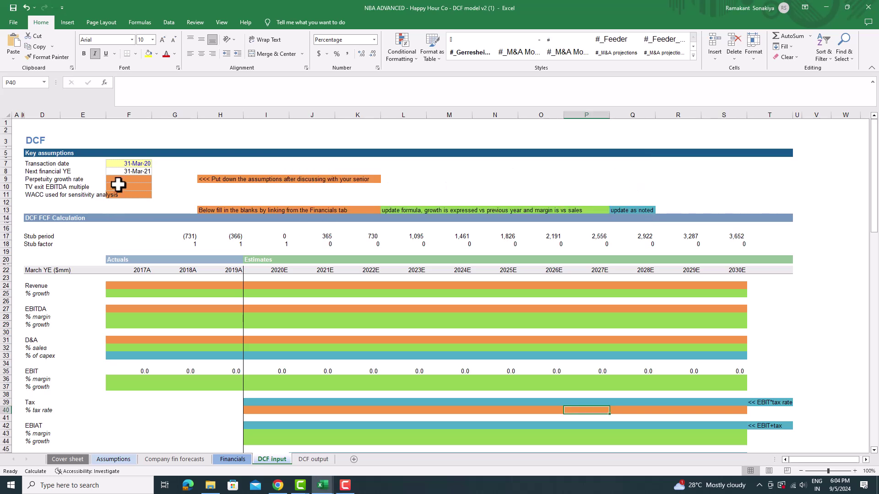
- Locate the blank key assumption cells (F9:F11) on DCF input and look up their perpetuity growth, exit multiple and WACC values in Chrome
click(119, 180)
click(130, 186)
click(136, 196)
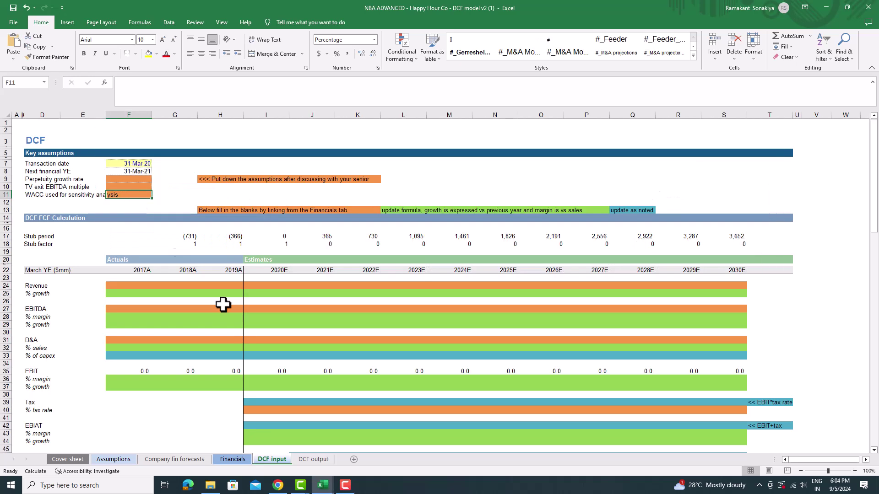
click(278, 485)
drag(133, 221, 324, 343)
click(324, 342)
drag(142, 269, 228, 275)
key(alt+Tab)
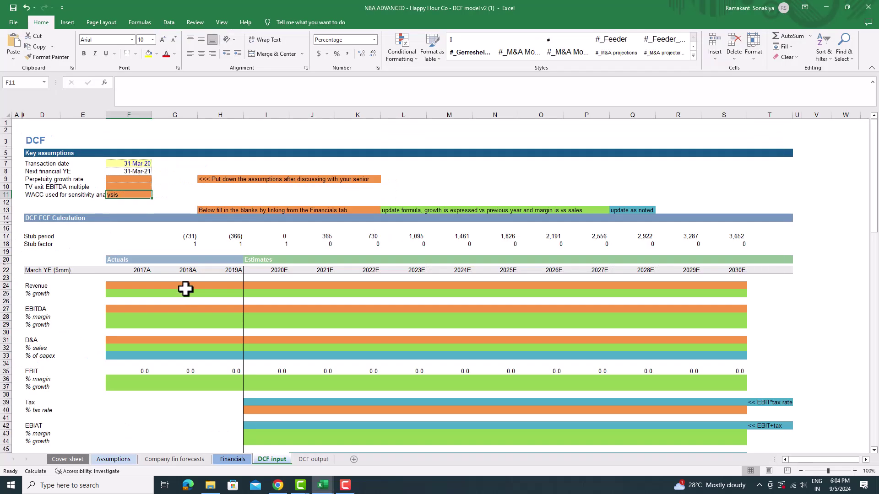
- Set the perpetuity growth rate (F9) on the DCF input sheet to 0.5%
click(133, 181)
text(0.)
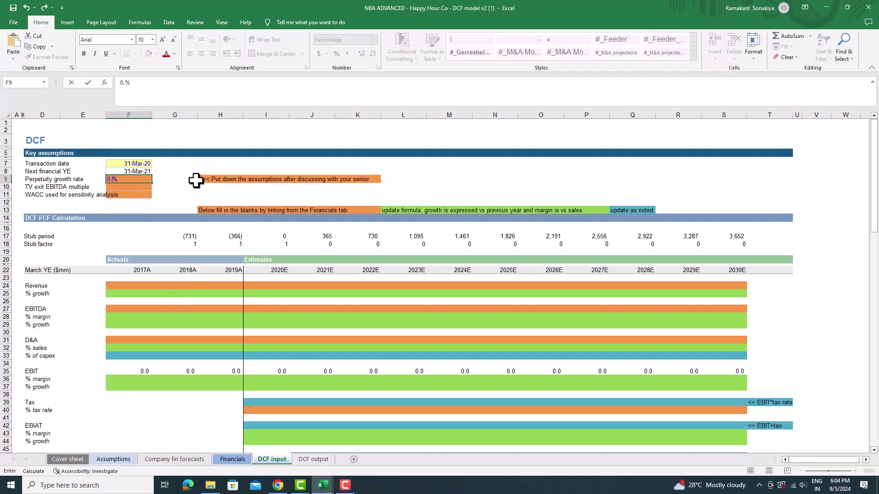
text(5)
key(Return)
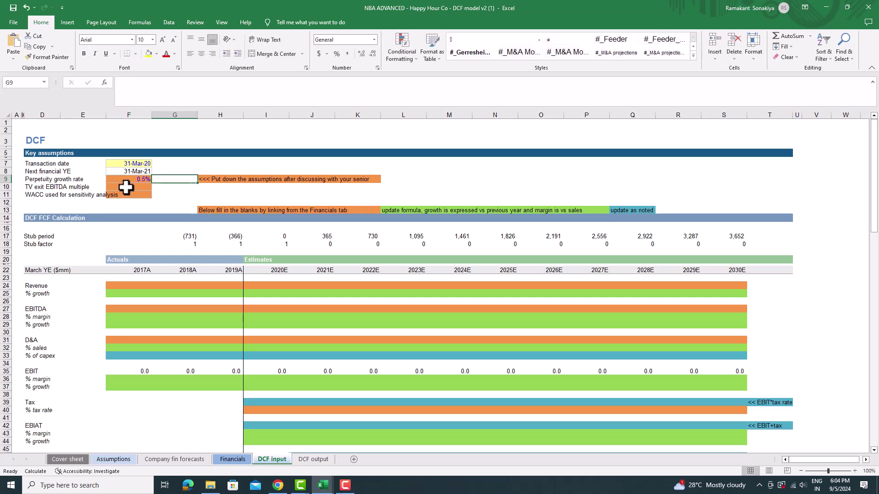
key(alt+Tab)
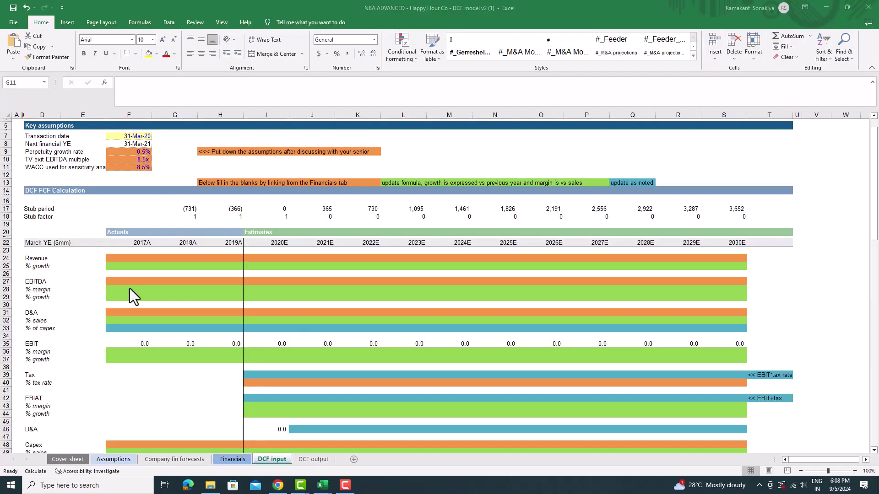
- Link 2017A Revenue (F24) on DCF input to Total revenue (I11) on the Financials sheet and fill it across to 2030E (S24)
ctrl+scroll(164, 257, up, 2)
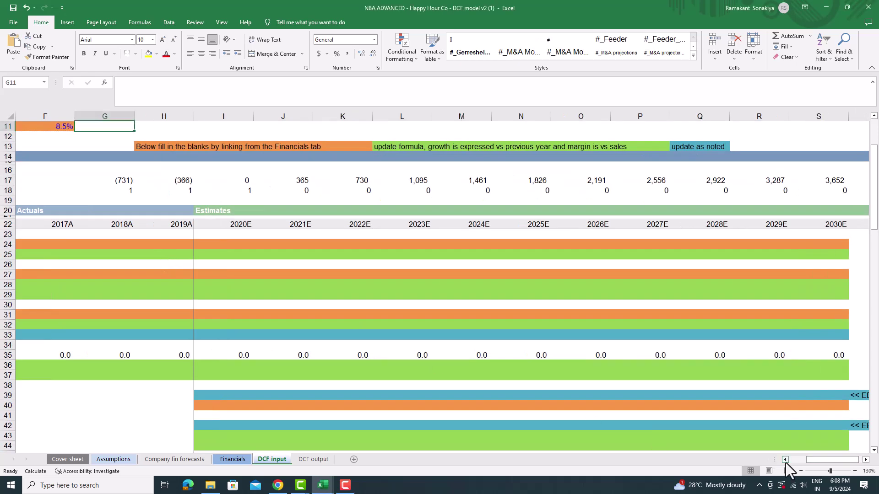
click(785, 459)
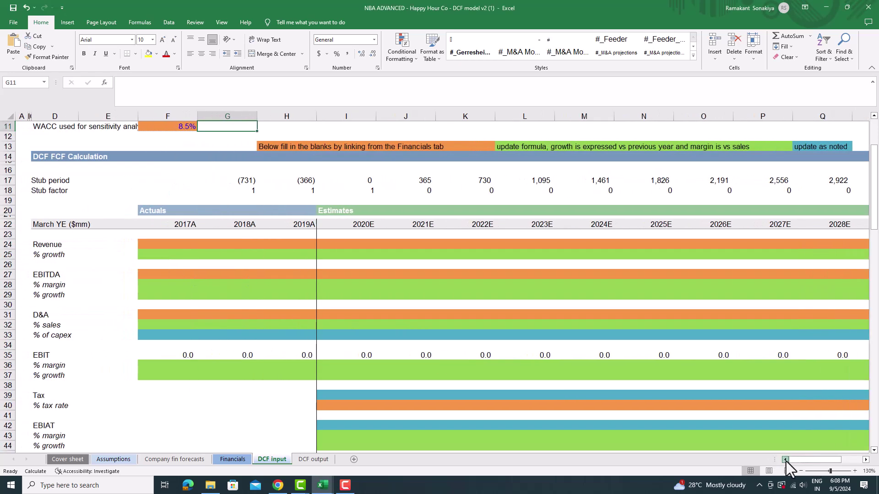
click(182, 246)
text(=)
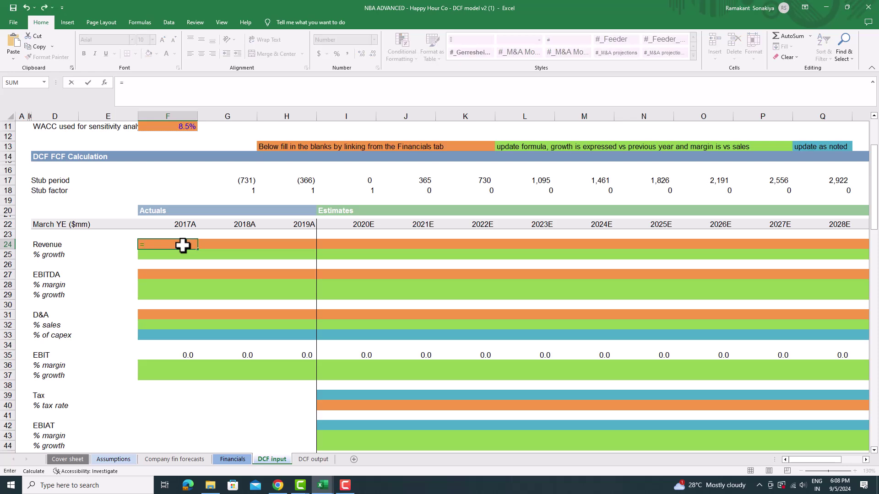
click(233, 459)
scroll(338, 349, up, 5)
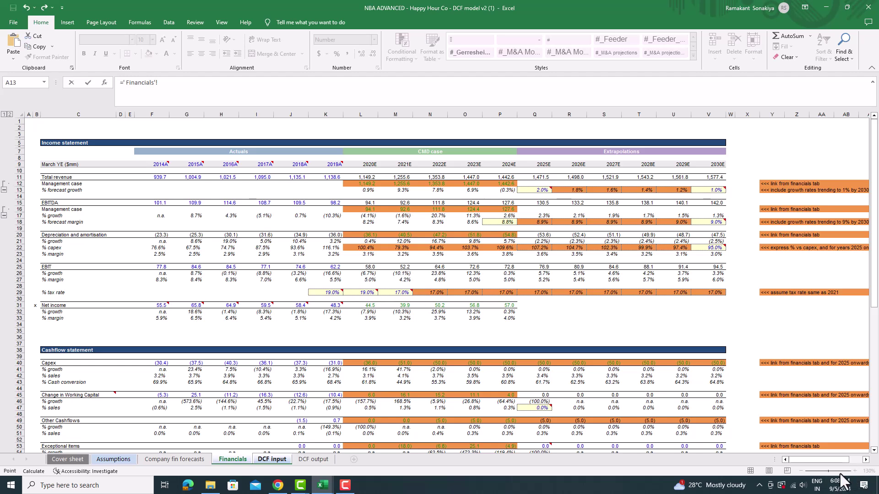
click(262, 177)
key(Return)
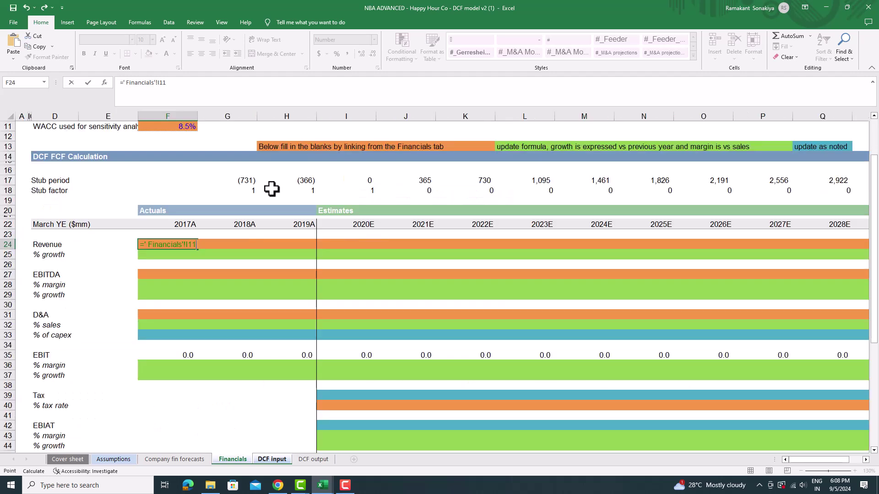
click(188, 245)
drag(197, 250, 725, 250)
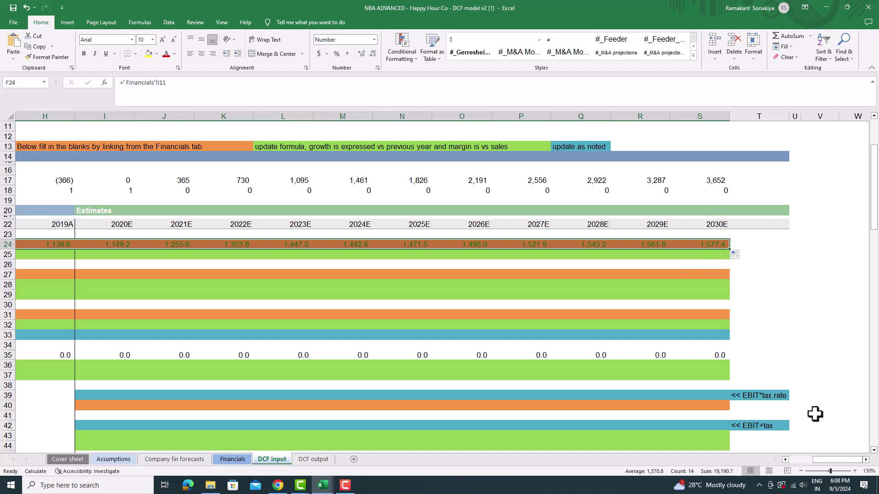
- Review the income statement section on the Financials sheet and return to the DCF input sheet
drag(809, 463, 465, 456)
click(237, 461)
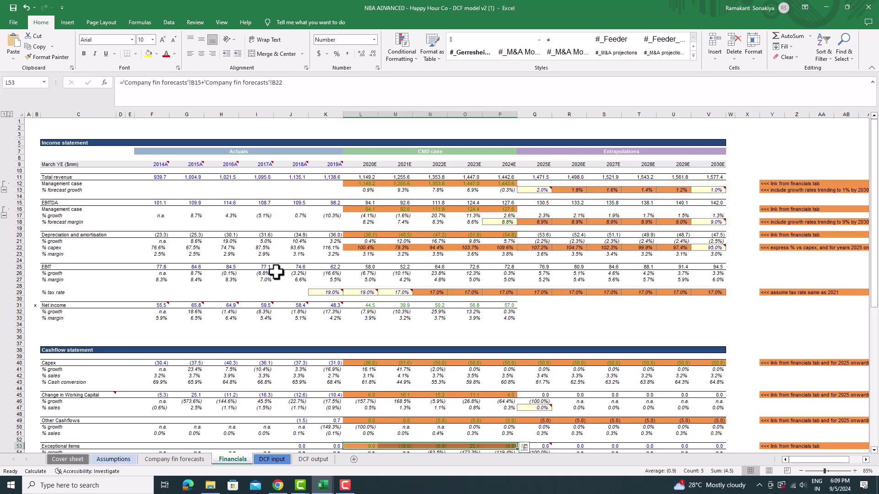
ctrl+scroll(402, 298, up, 1)
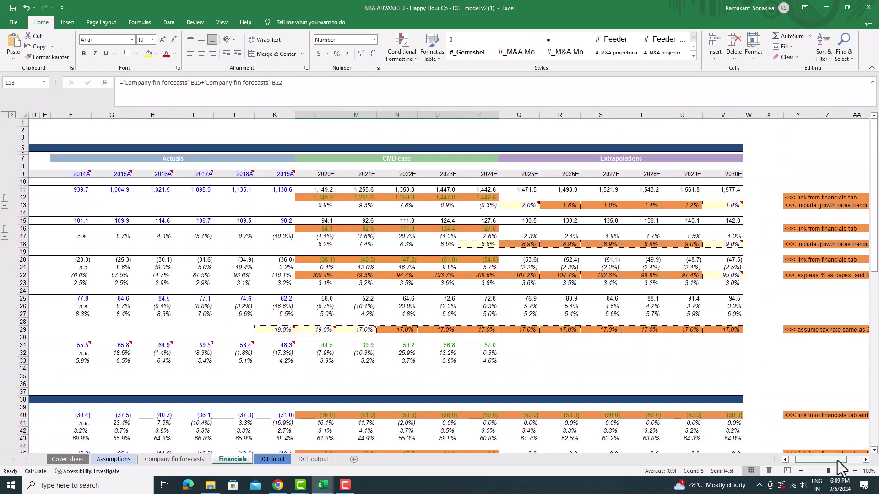
drag(837, 461, 796, 460)
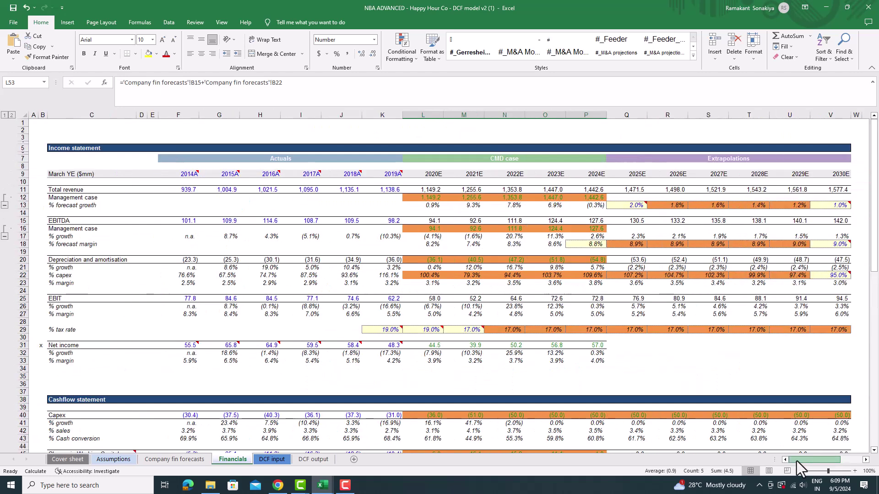
click(263, 459)
- Enter 0.0 as the 2017A revenue % growth (F25) on the DCF input sheet
click(169, 257)
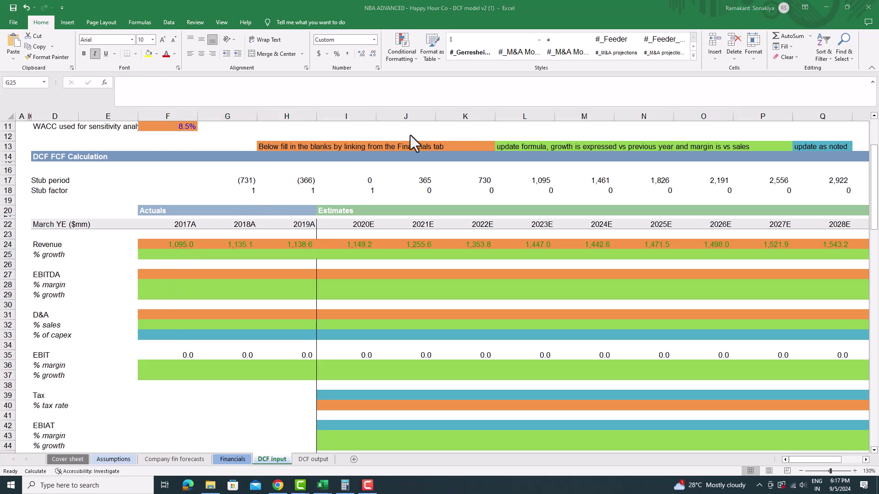
double_click(243, 254)
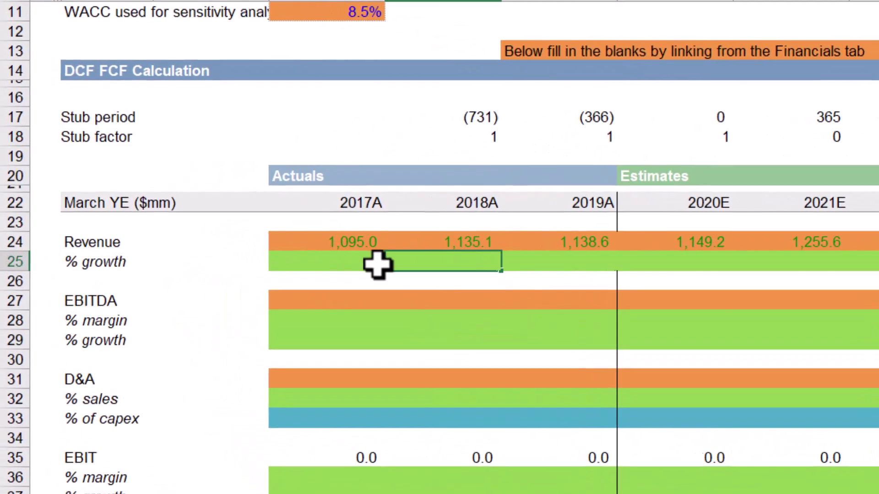
click(189, 256)
text(0.0)
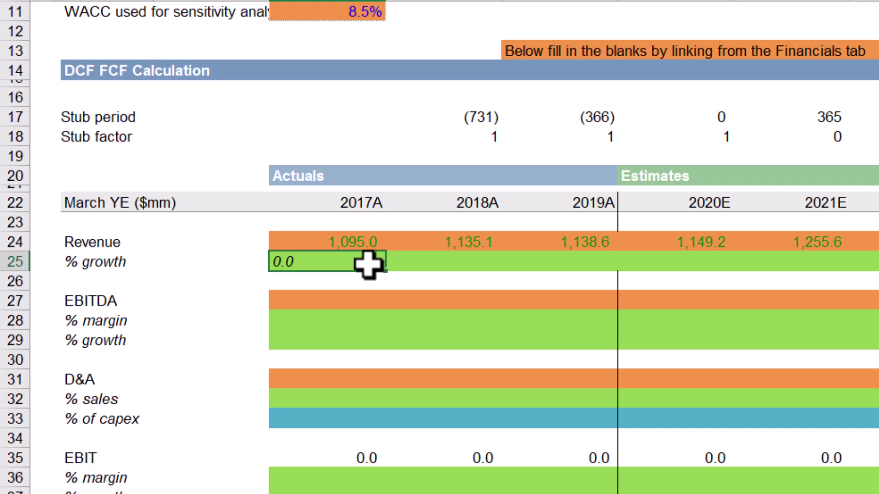
- Calculate the 2018A revenue % growth in G25 with the formula =G24/F24-1
click(427, 255)
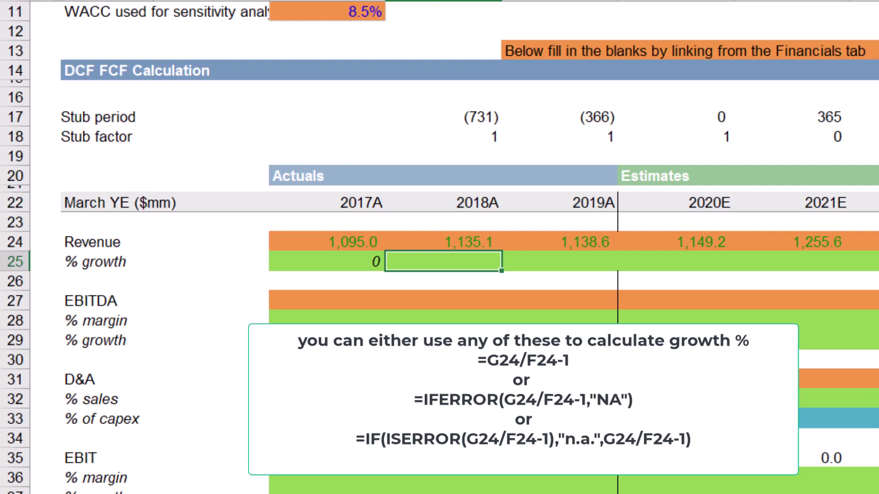
text(=)
click(460, 244)
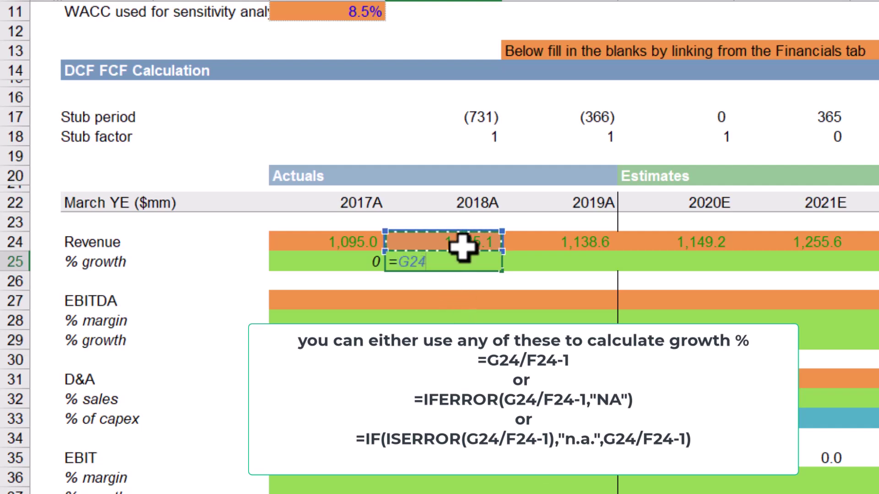
text(/)
click(347, 243)
text(-1)
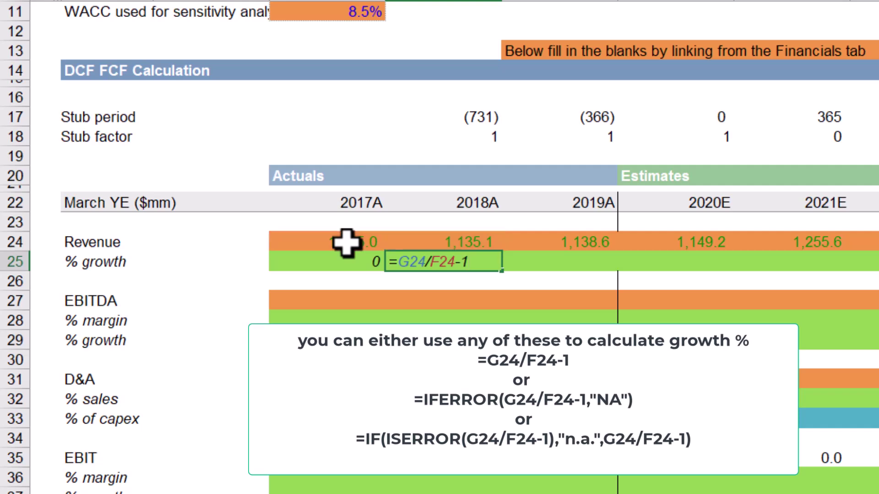
key(Return)
- Replace the 2018A revenue % growth formula in G25 with =IFERROR(G24/F24-1,0)
click(483, 259)
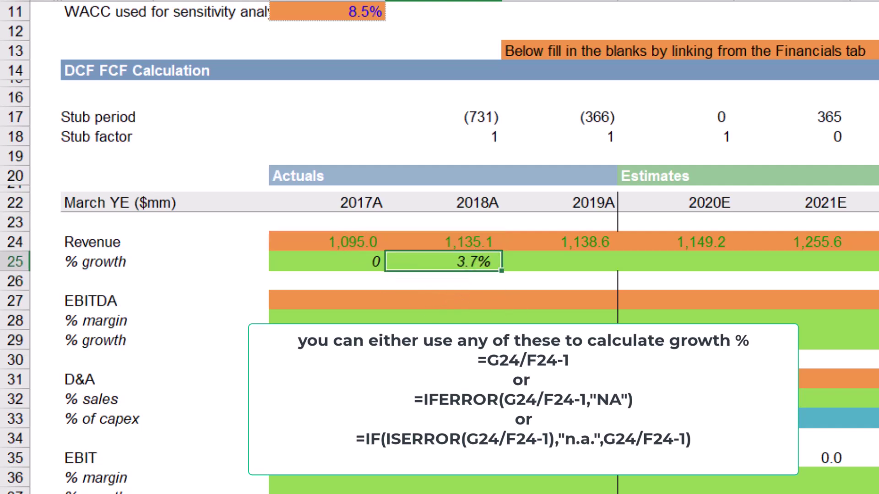
key(F2)
key(BackSpace)
key(BackSpace)
key(BackSpace)
key(BackSpace)
key(BackSpace)
key(BackSpace)
key(BackSpace)
key(BackSpace)
key(BackSpace)
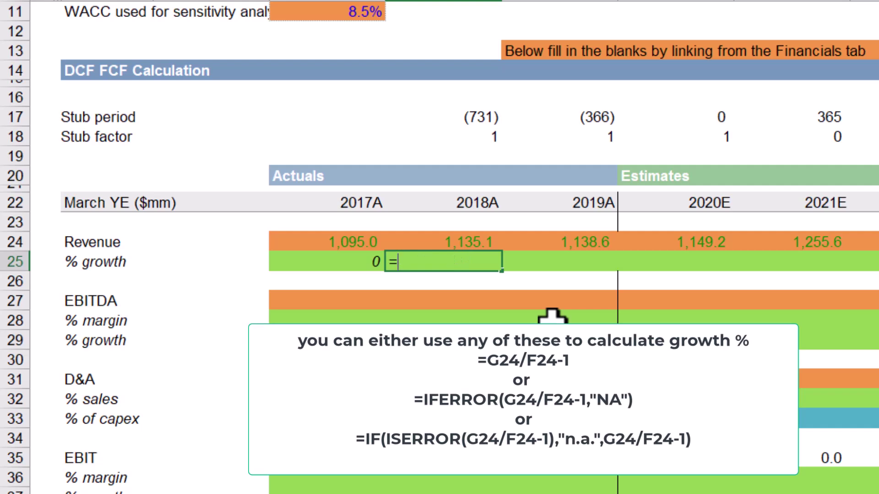
text(iferror)
key(Tab)
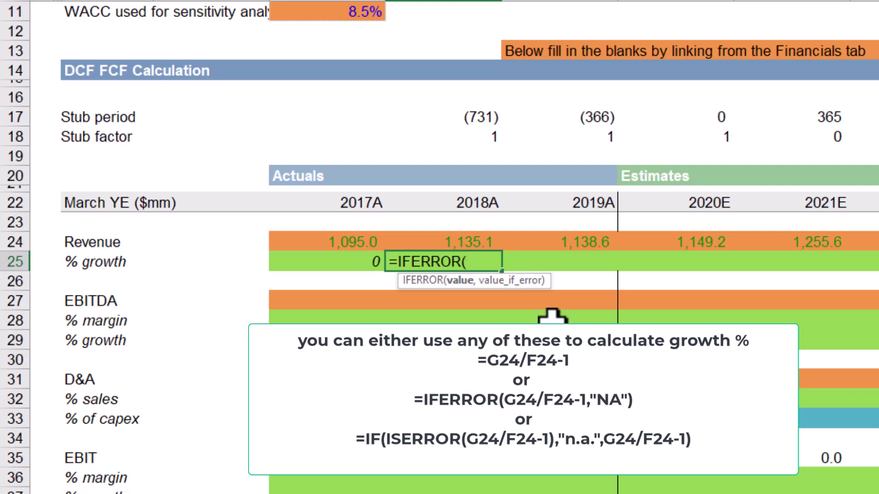
click(484, 242)
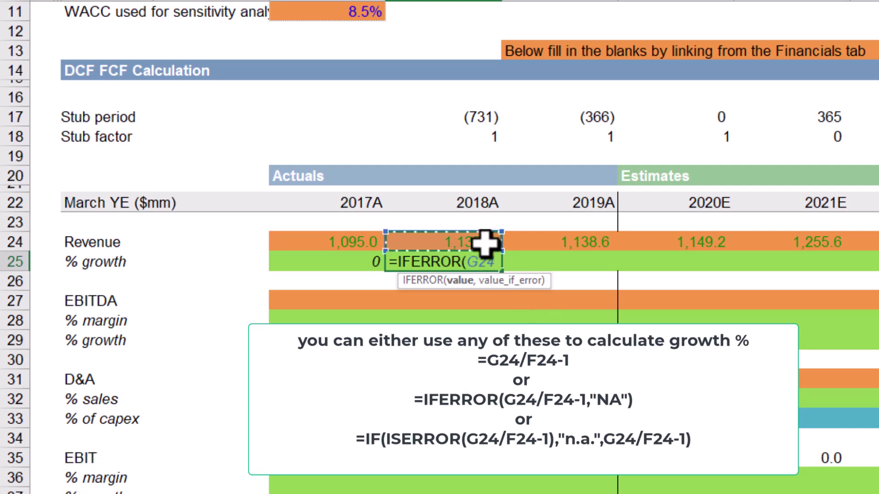
text(/)
click(346, 241)
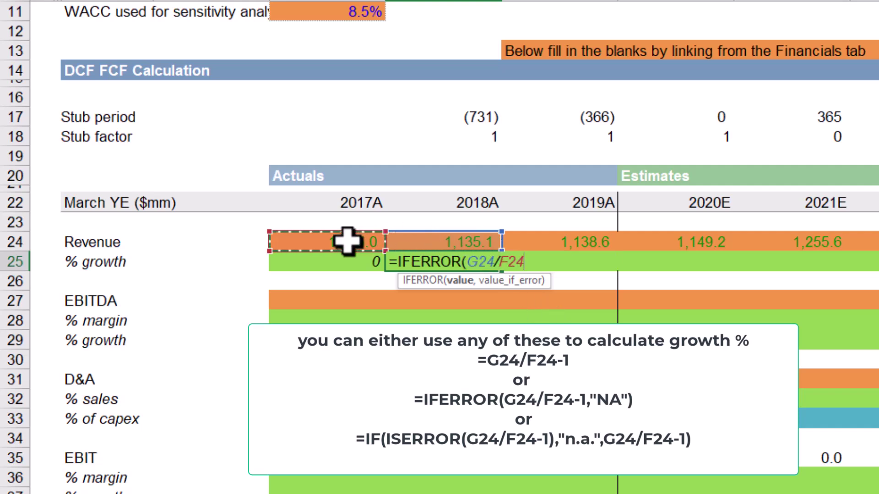
text(-)
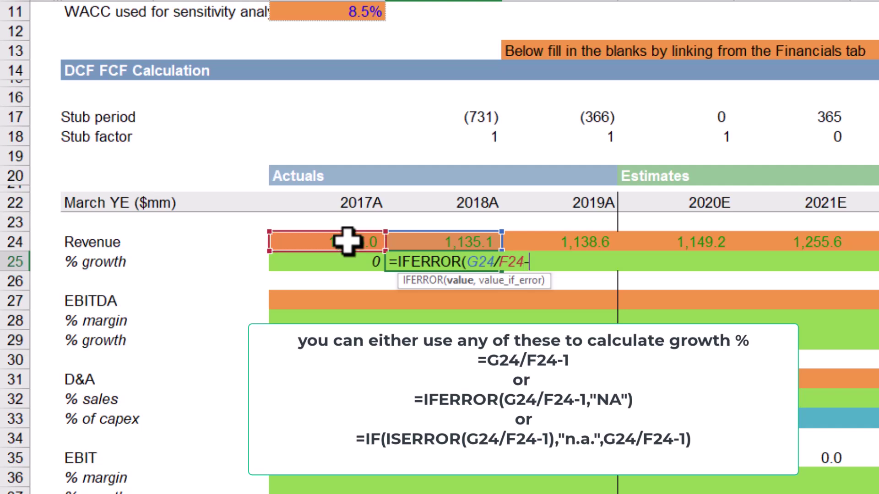
text(1,)
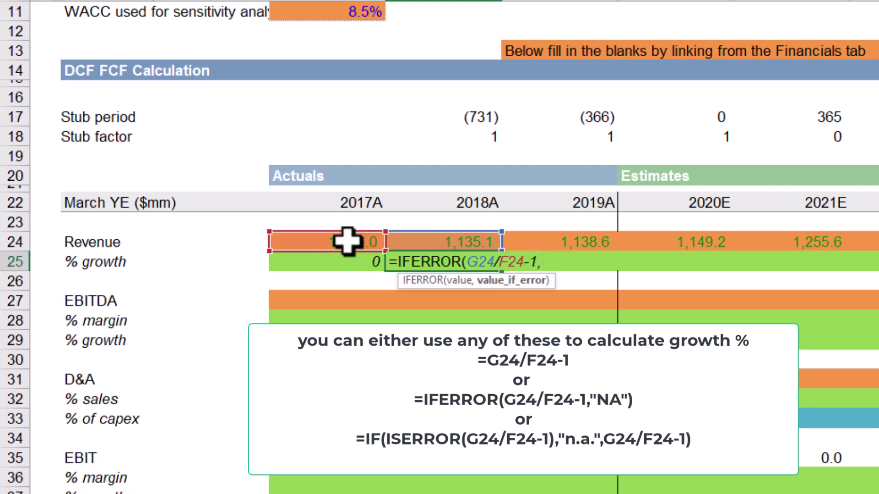
text(0)
key(Return)
- Test the growth formula's error handling by entering "df" as 2017A Revenue (F24), and undo that entry
click(346, 242)
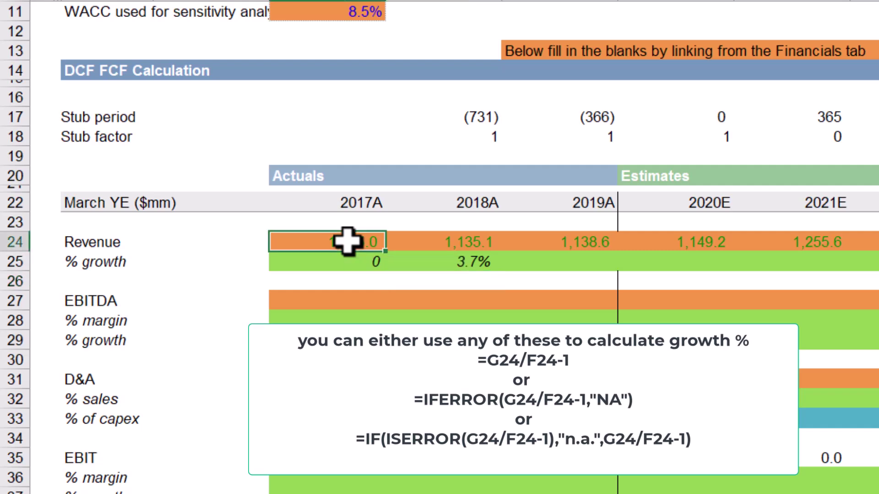
text(df)
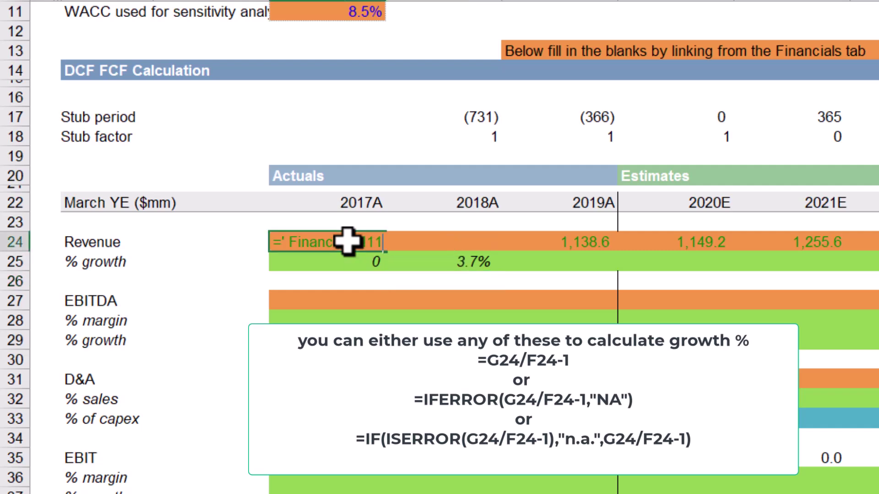
key(Return)
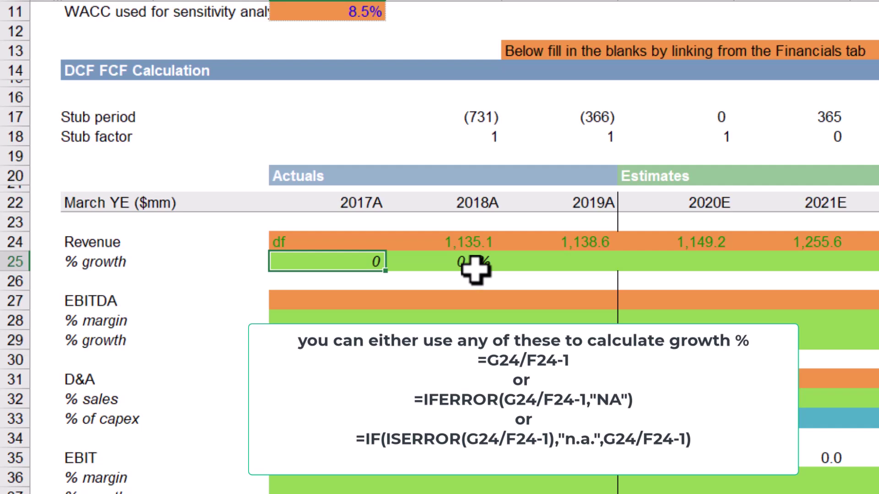
key(ctrl+z)
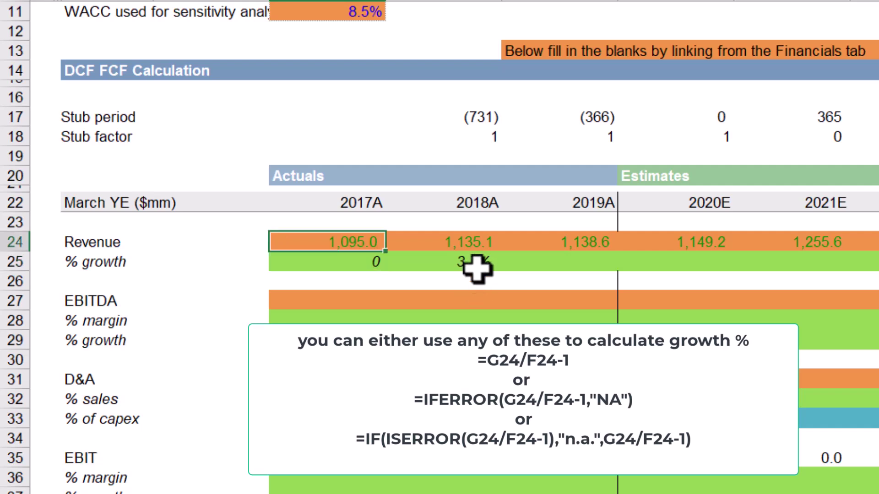
- Try to replace the G25 growth formula with an IF and ISERROR version giving "n.a" on error and G24/F24-1 otherwise
click(477, 266)
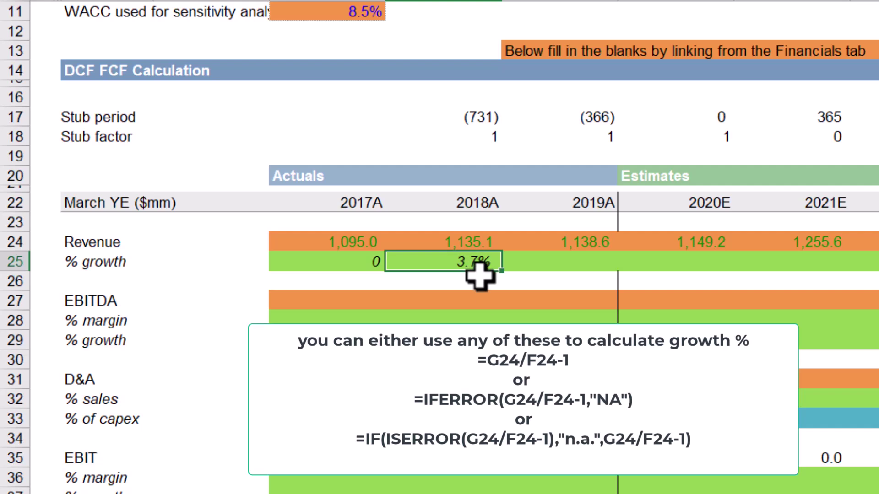
text(=)
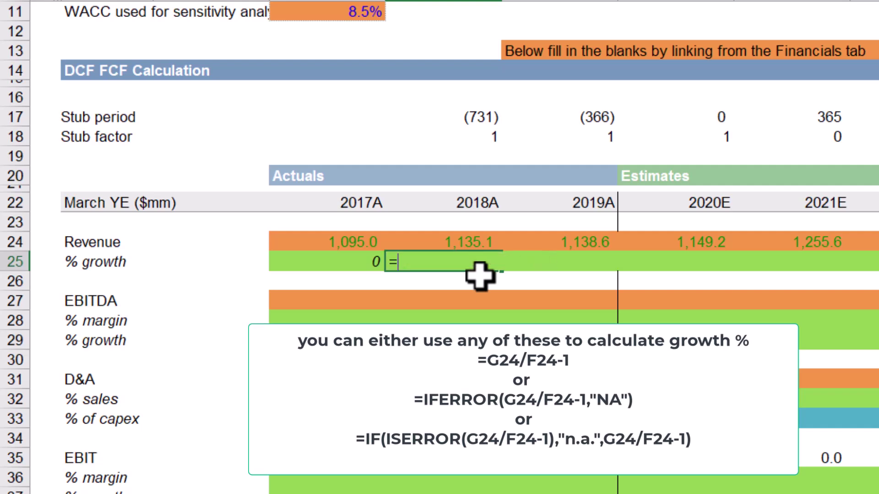
text(if)
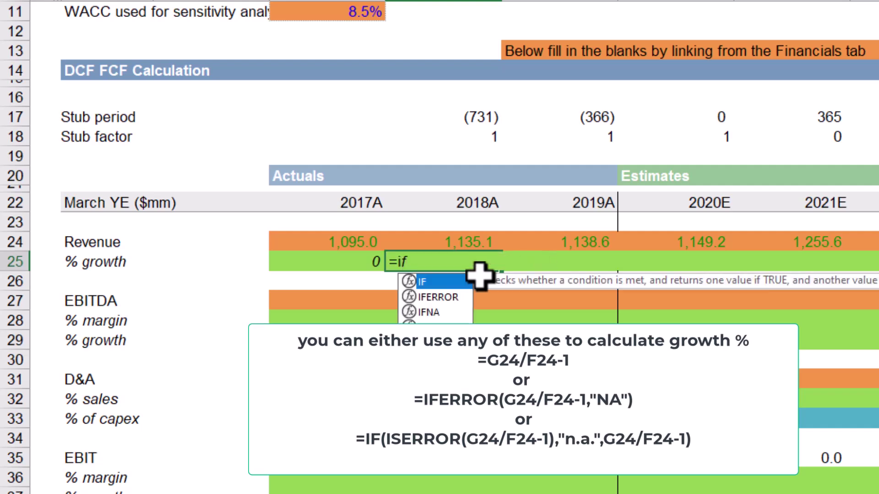
text((iserr)
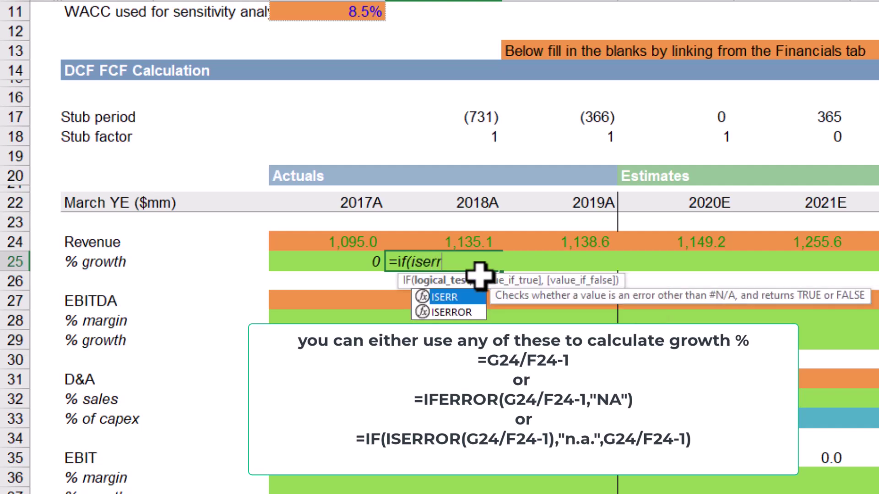
key(Down)
key(Tab)
text(e)
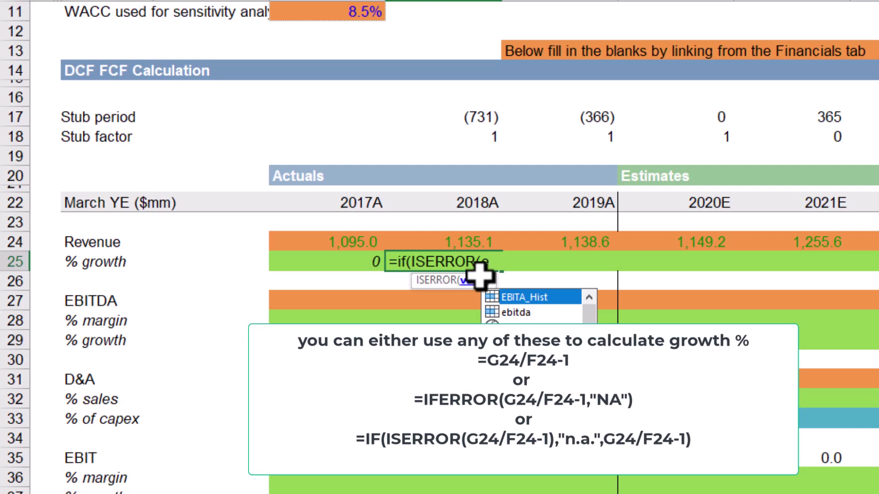
key(BackSpace)
text(g)
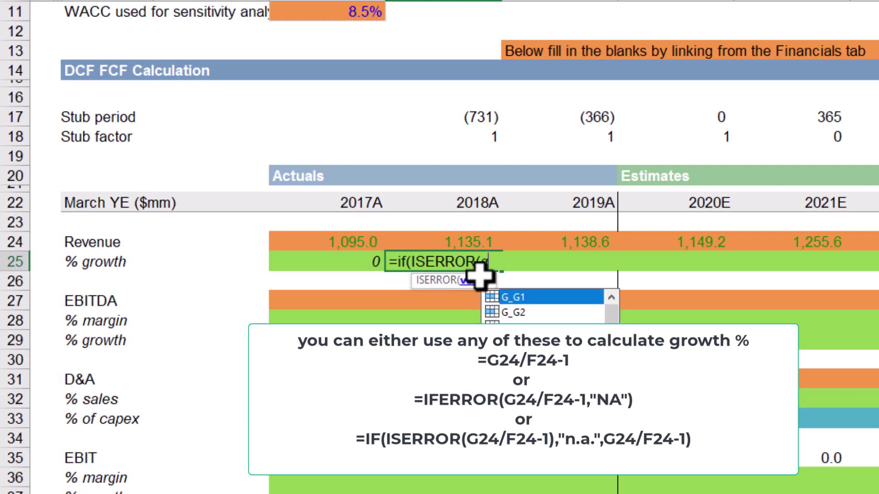
text(24/f24-1)
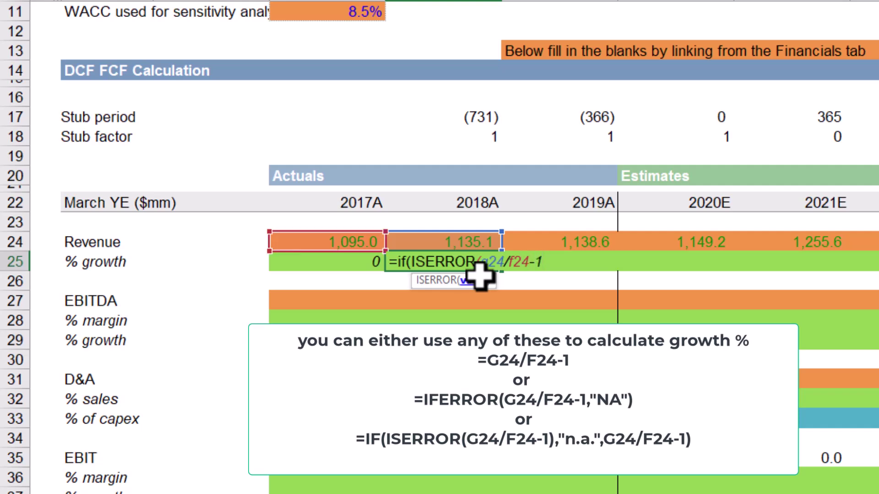
text(,"n.a",g)
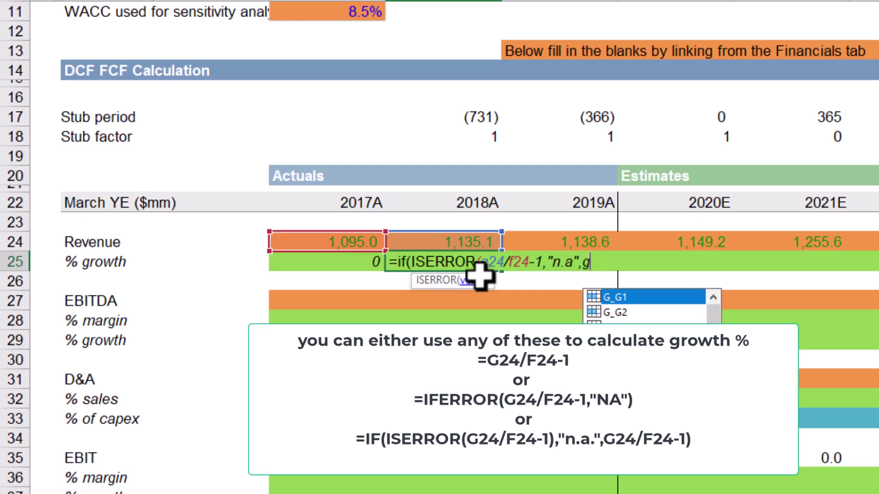
text(24/f24)
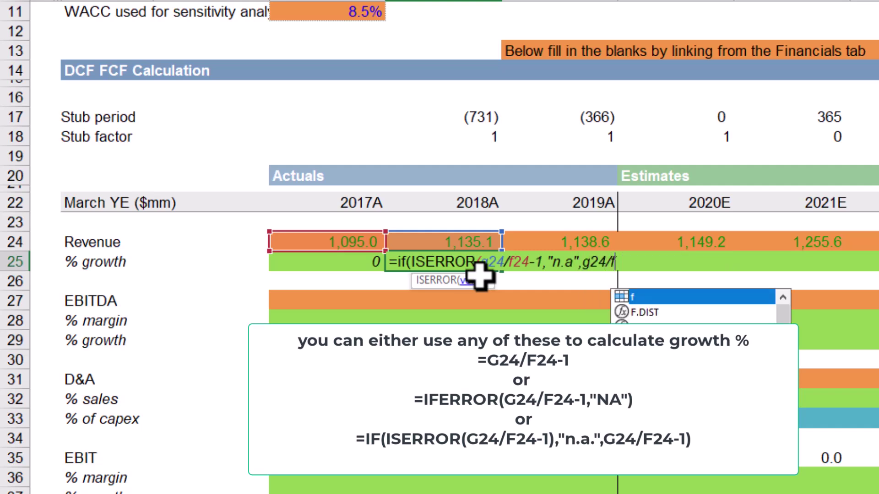
text(-1)
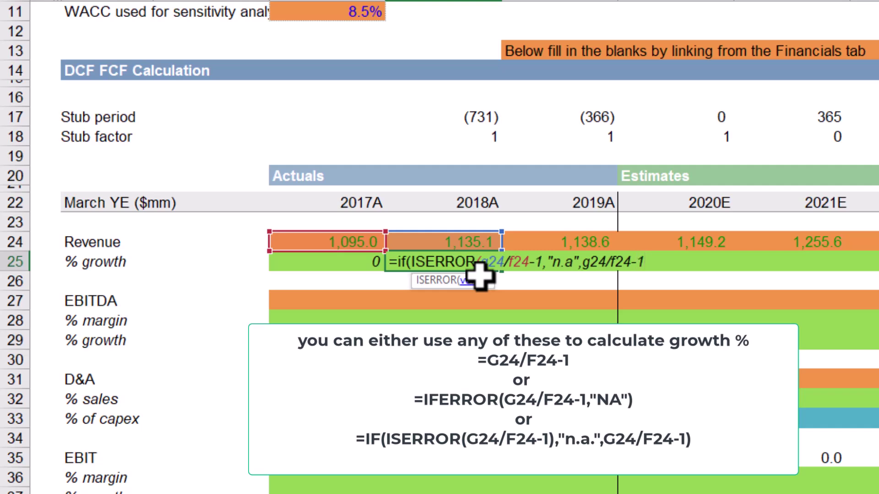
text())
key(Return)
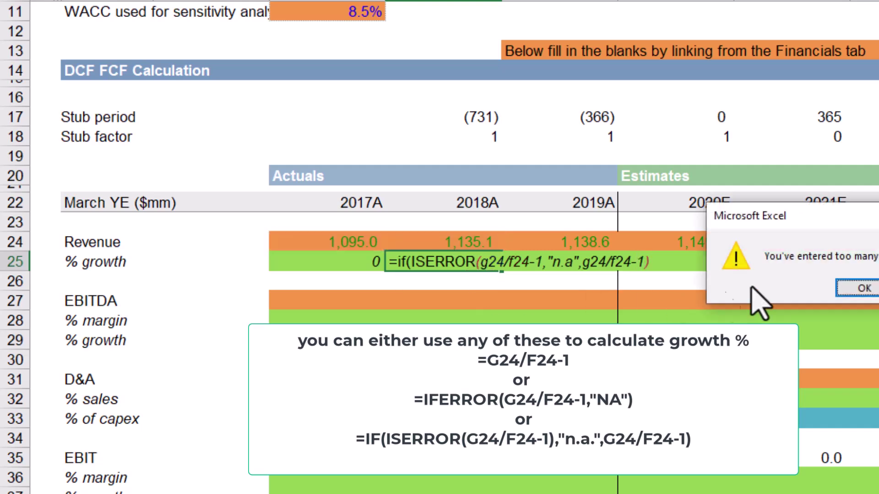
click(855, 289)
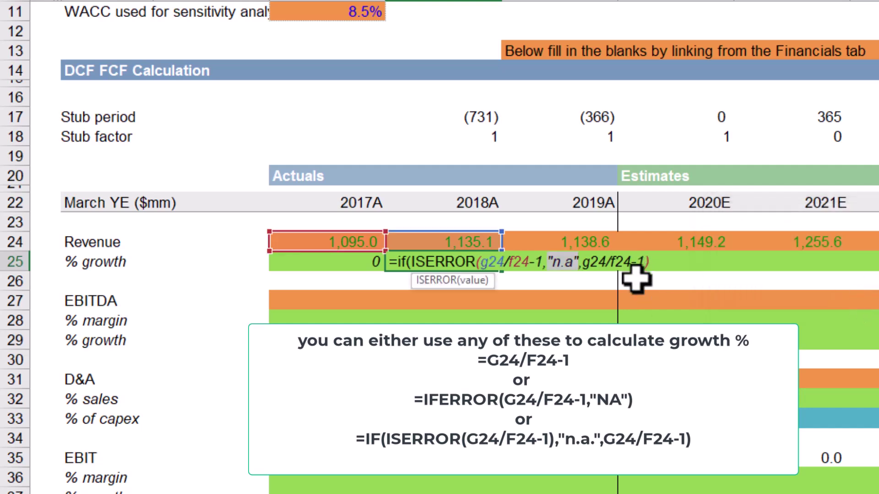
- Close the ISERROR bracket before "n.a" so that G25 reads =IF(ISERROR(G24/F24-1),"n.a",G24/F24-1)
key(Left)
key(Left)
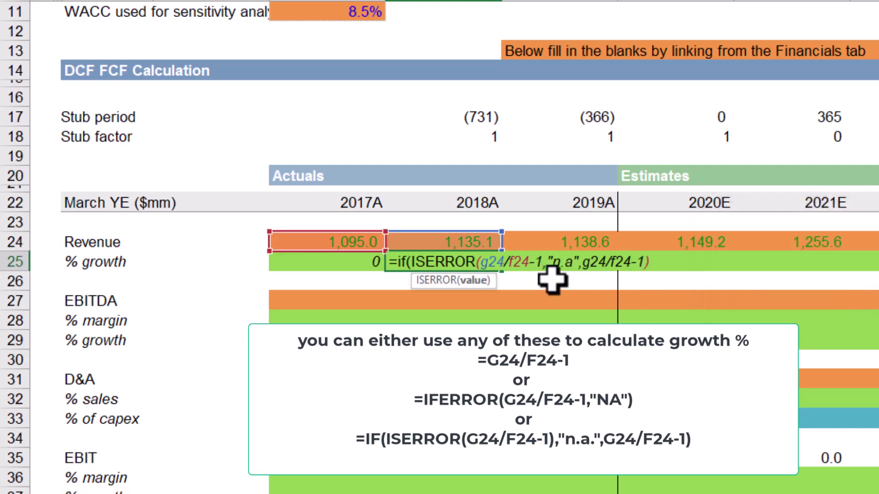
text())
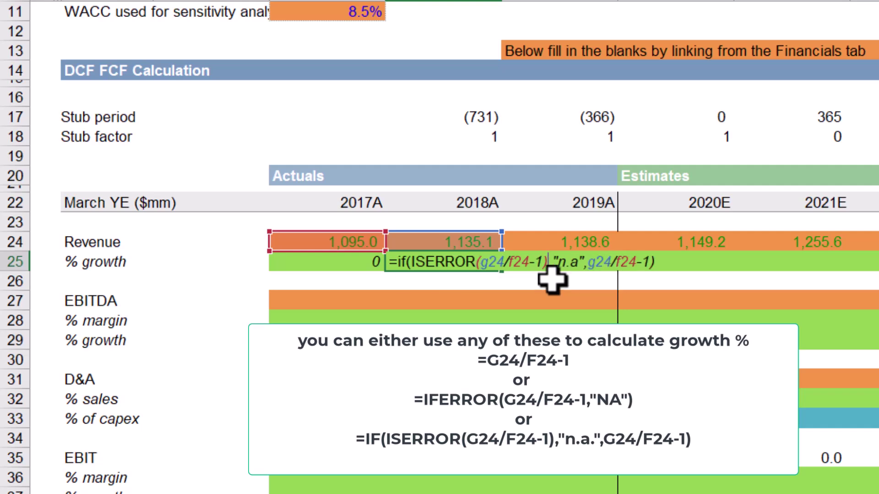
key(Return)
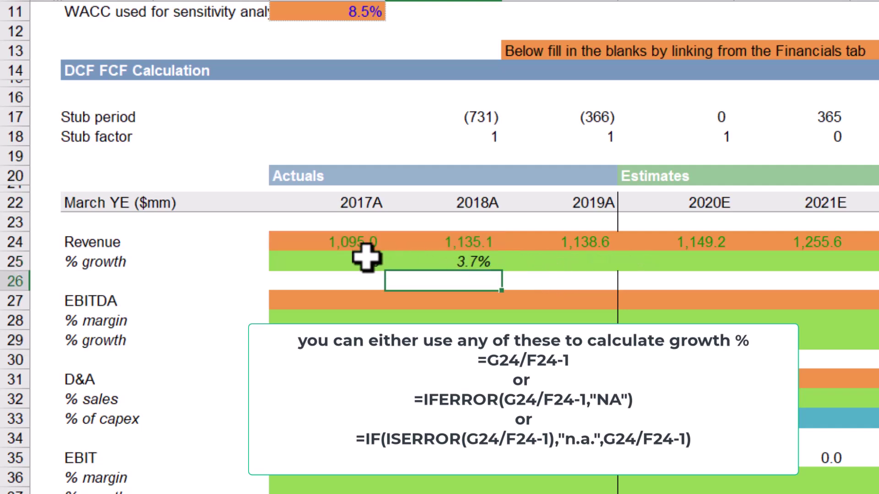
- Test the G25 growth formula's "n.a" result by entering "fdf" as 2017A Revenue (F24), and undo that entry
click(363, 244)
text(fdf)
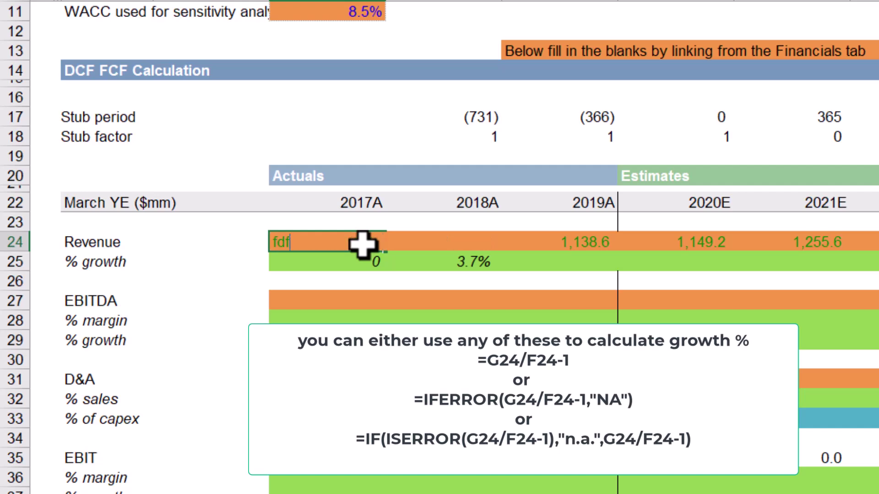
key(Return)
click(439, 267)
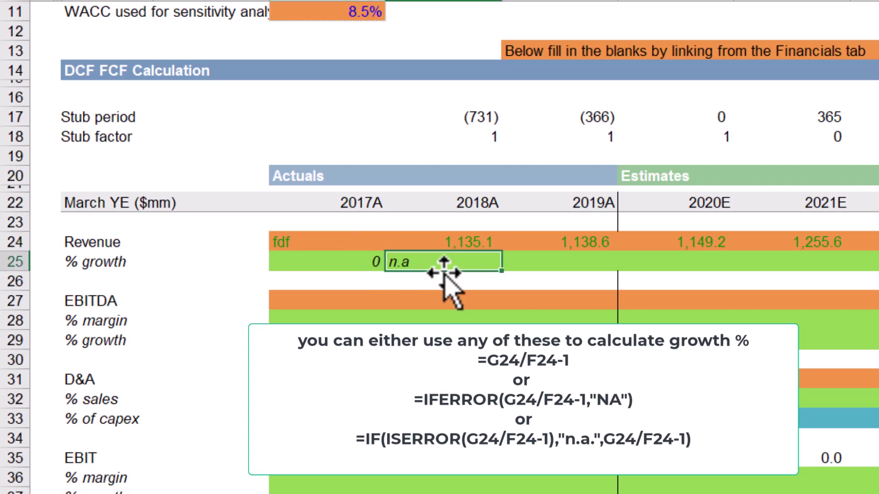
key(ctrl+z)
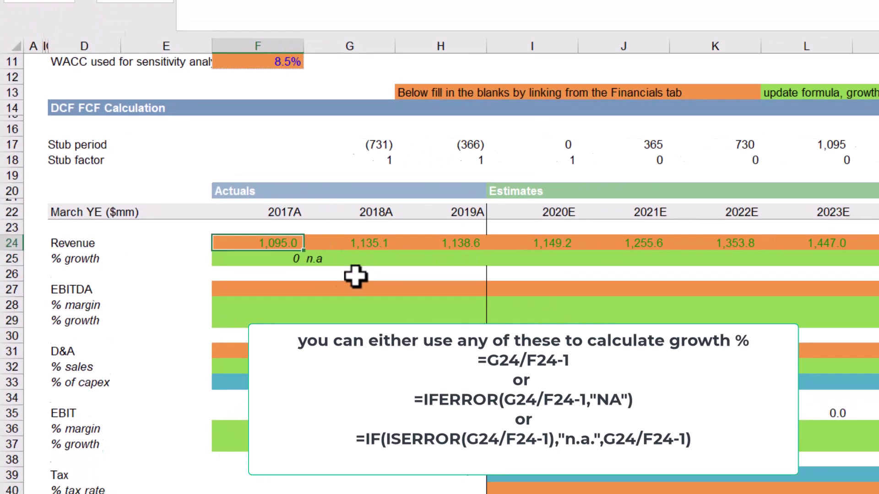
- Fill the revenue % growth formula from G25 across the row to 2030E (S25)
click(461, 269)
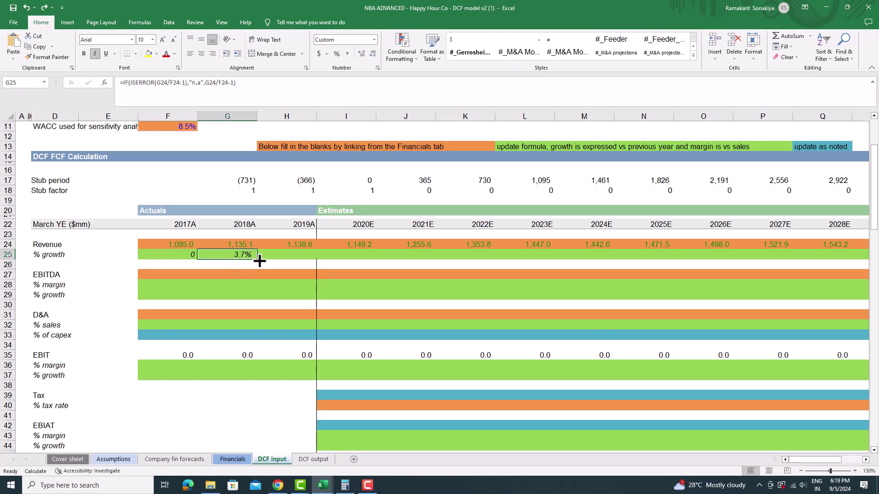
drag(260, 261, 771, 259)
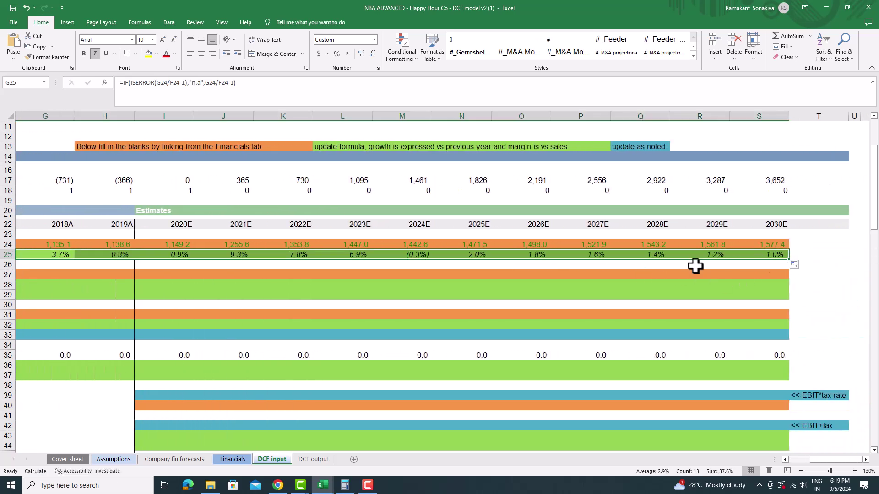
drag(824, 460, 788, 458)
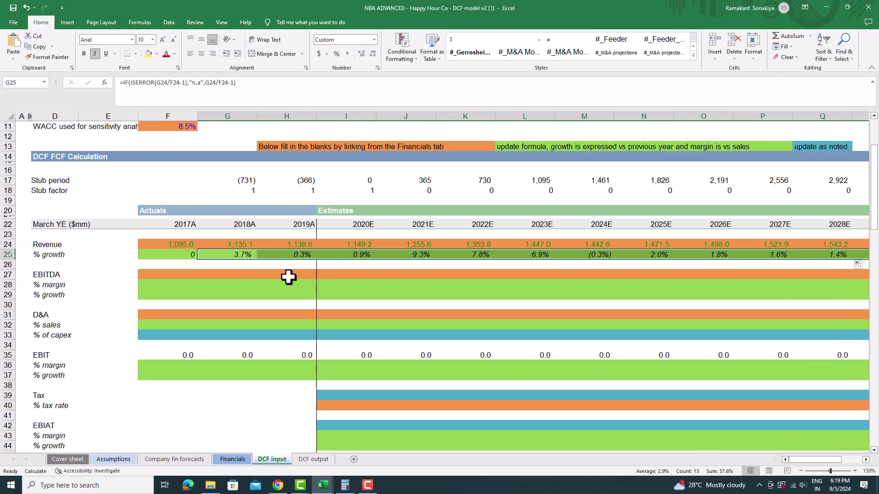
- Link 2017A EBITDA (F27) to cell I15 of the Financials sheet and fill the link across to 2030E (S27)
click(165, 274)
text(=)
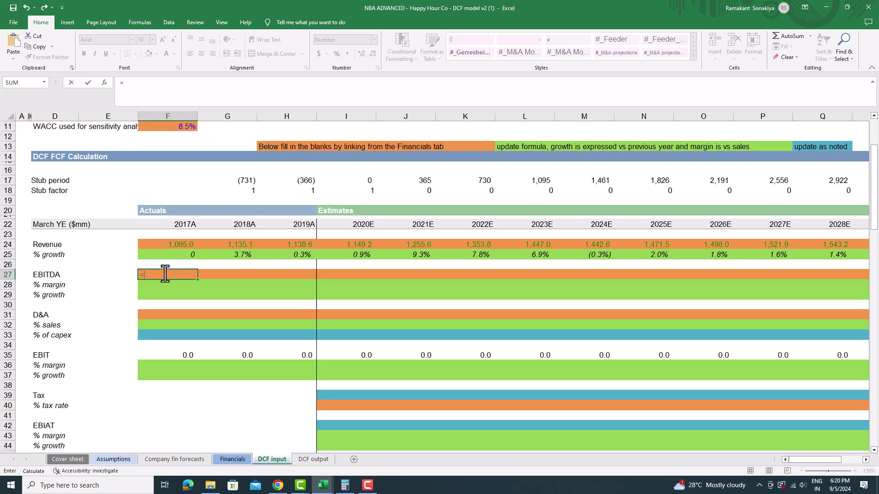
click(233, 459)
click(310, 221)
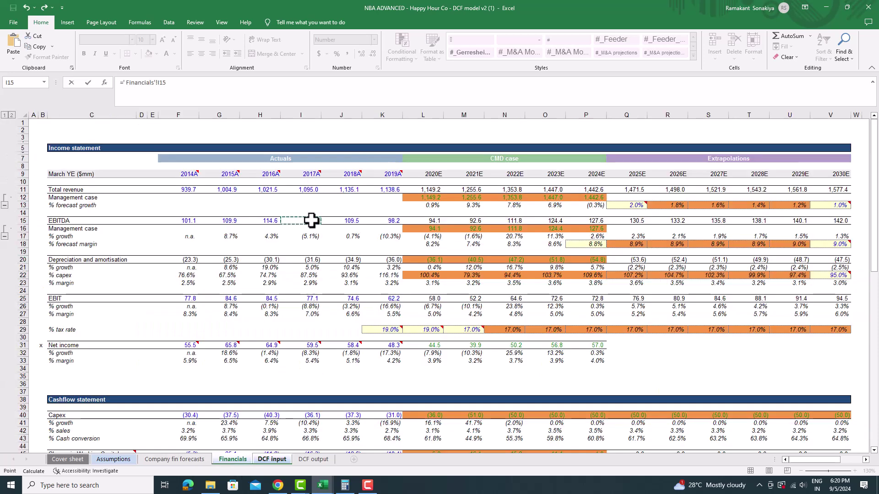
key(Return)
click(192, 276)
drag(201, 281, 714, 272)
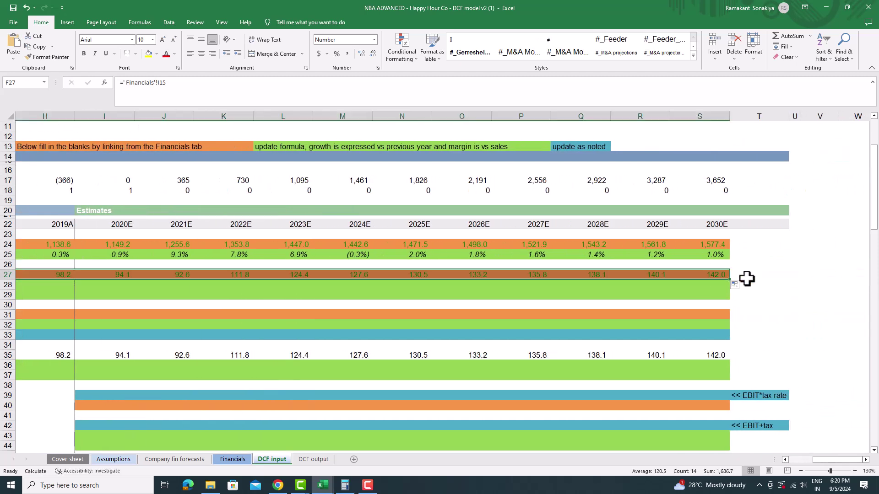
- Enter =IF(ISERROR(F27/F24),"n.a",F27/F24) as the 2017A EBITDA % margin in F28
scroll(831, 449, left, 5)
click(181, 282)
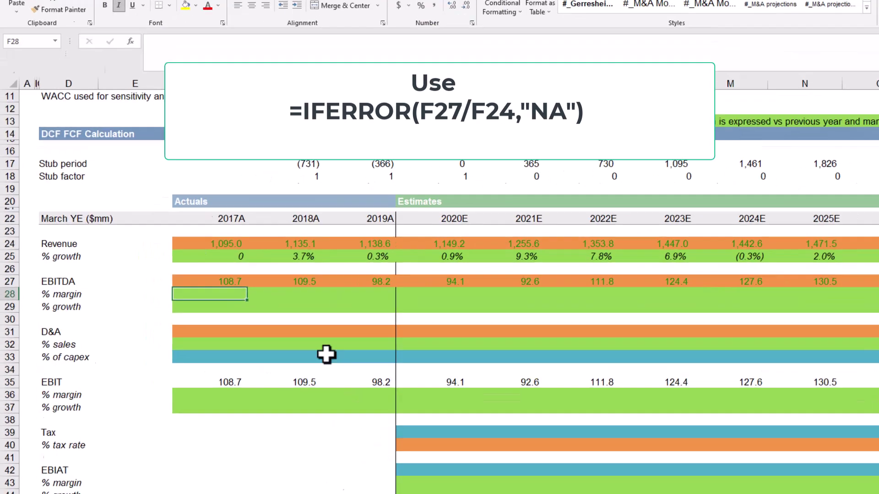
text(=f)
key(BackSpace)
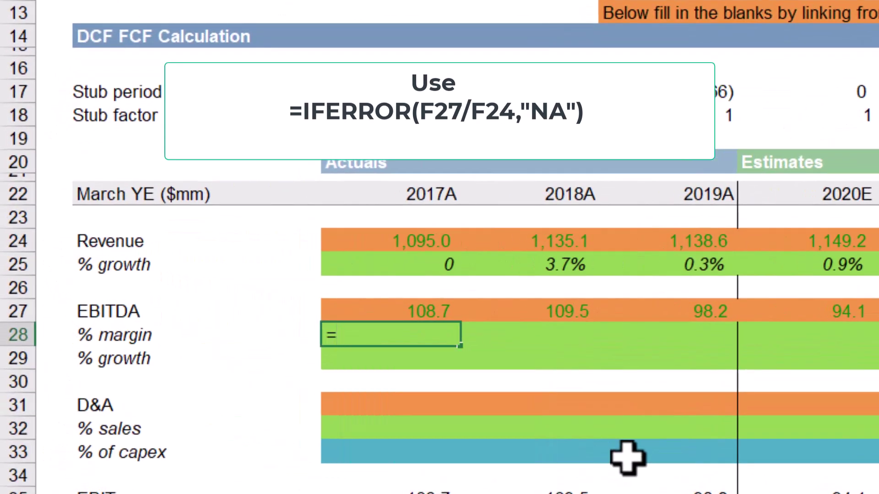
text(if(iser)
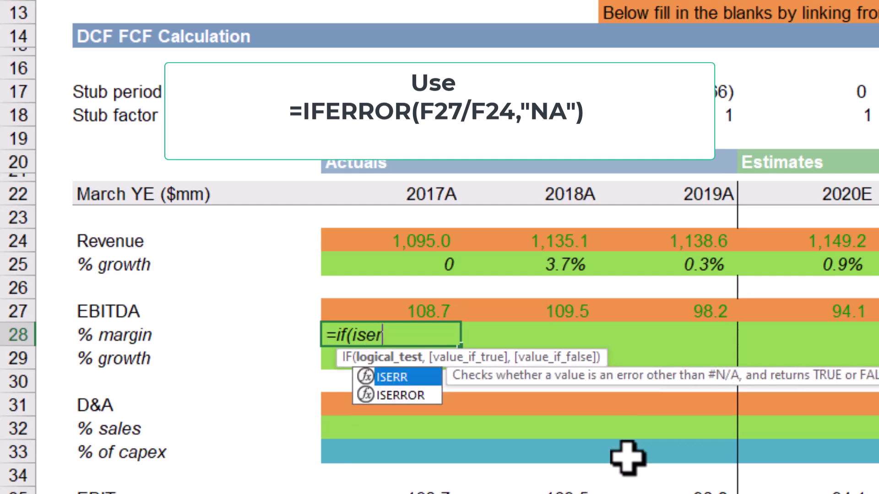
key(Down)
key(Tab)
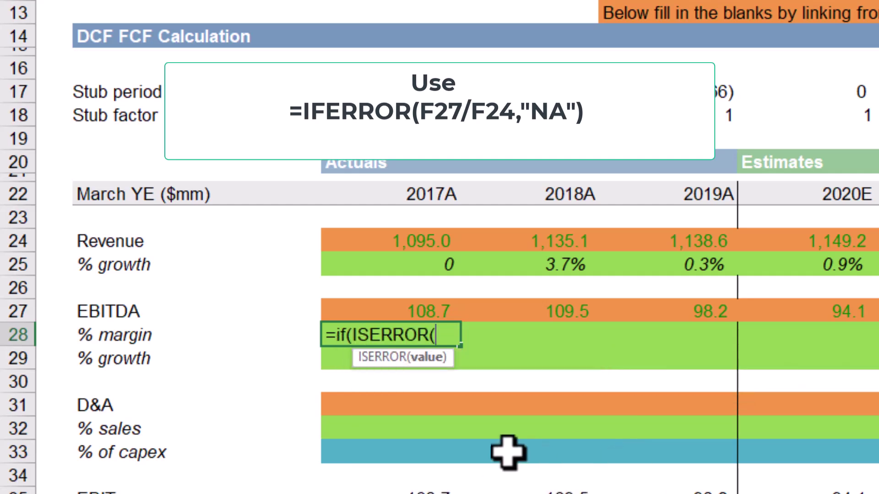
click(455, 312)
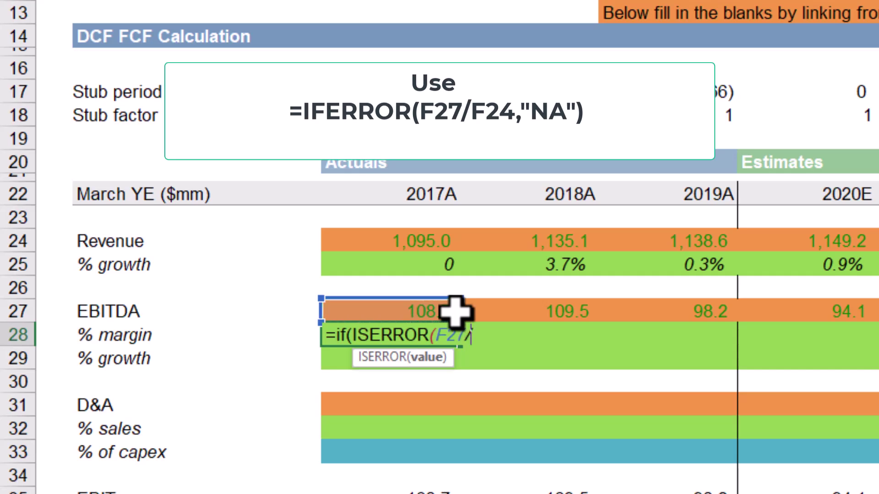
text(/)
click(459, 238)
text(),"nb)
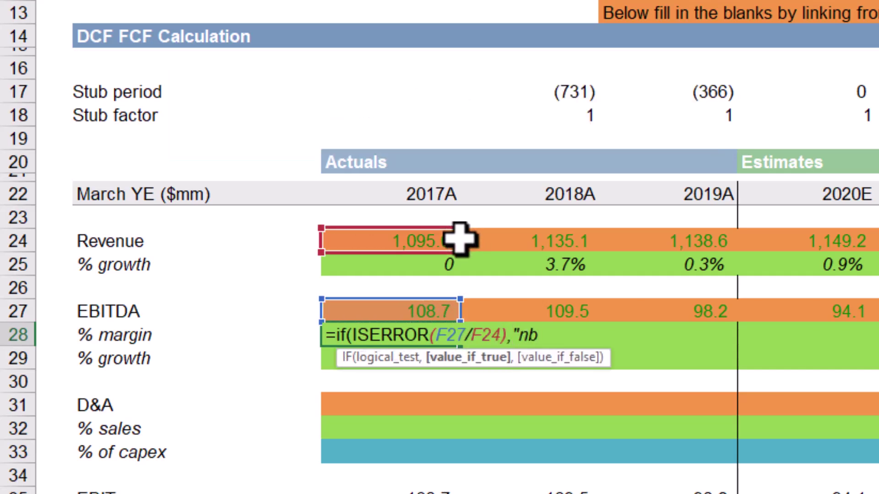
key(BackSpace)
text(.a",)
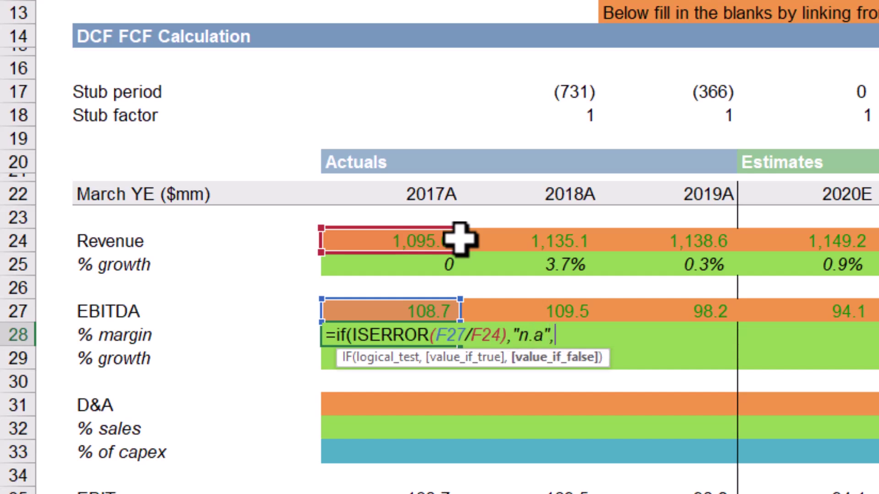
text(f27/f24)
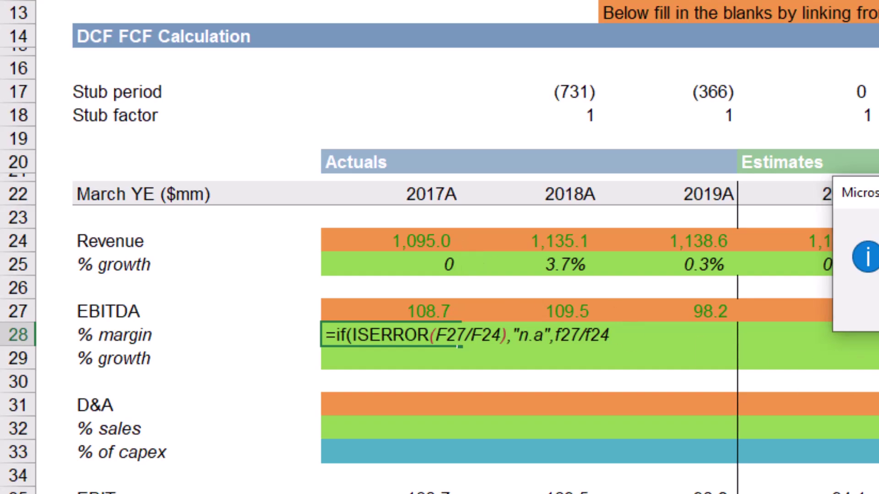
key(Return)
- Fill the EBITDA % margin formula from F28 across the row to 2030E (S28)
click(412, 335)
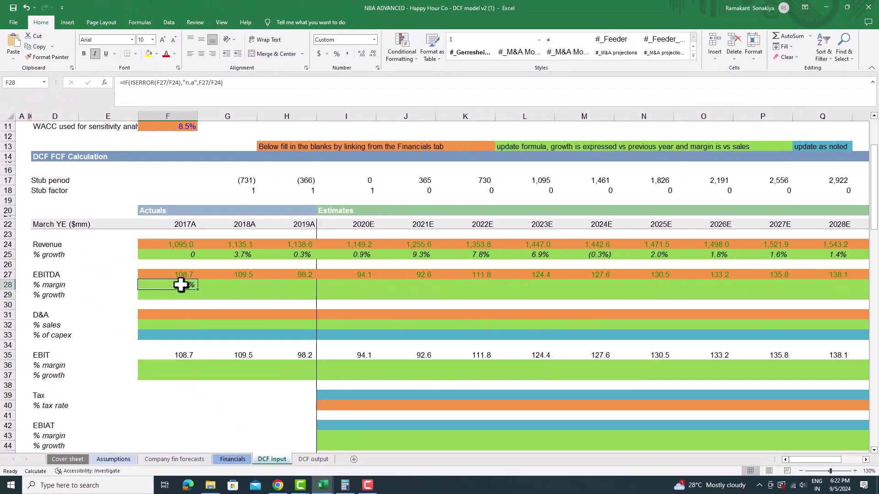
drag(199, 291, 782, 291)
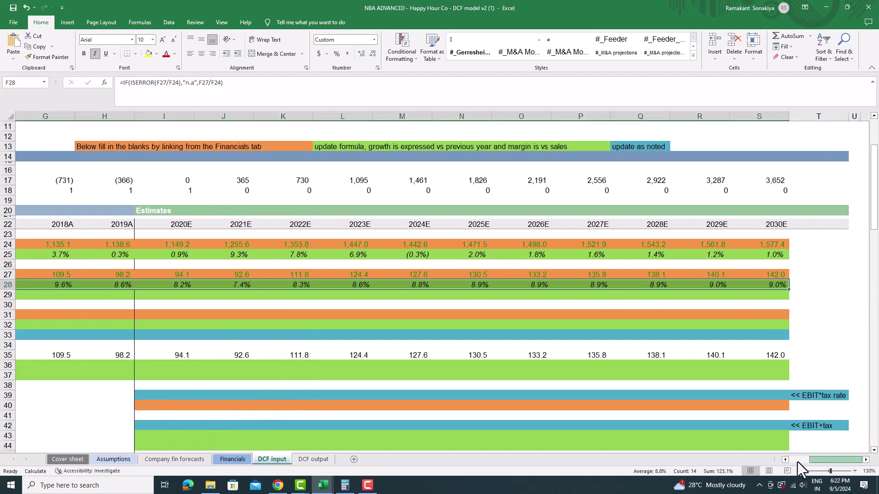
drag(810, 462, 737, 459)
- Enter 0 as 2017A EBITDA % growth (F29) and =IF(ISERROR(G27/F27-1),"n.a",G27/F27) for 2018A in G29
click(183, 292)
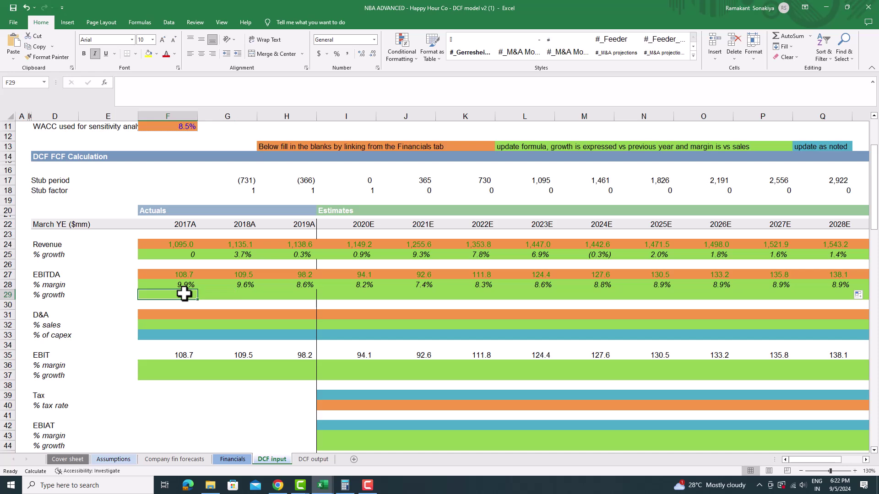
text(0)
click(220, 295)
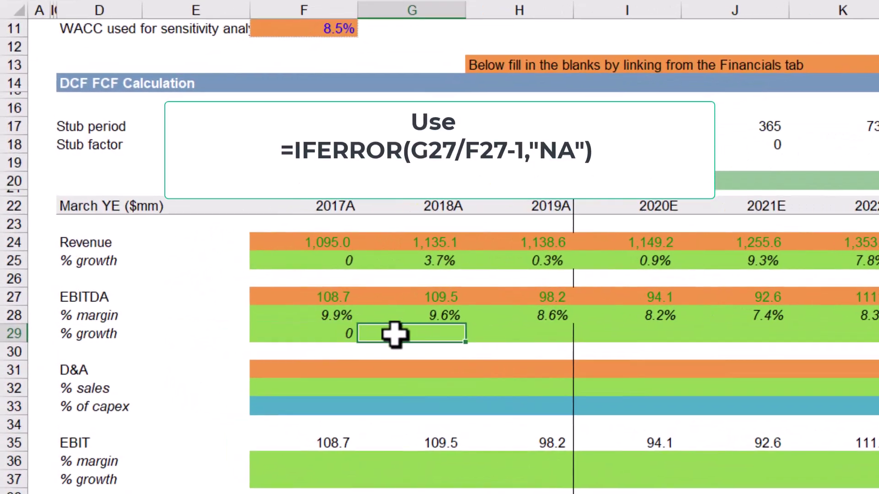
text(is)
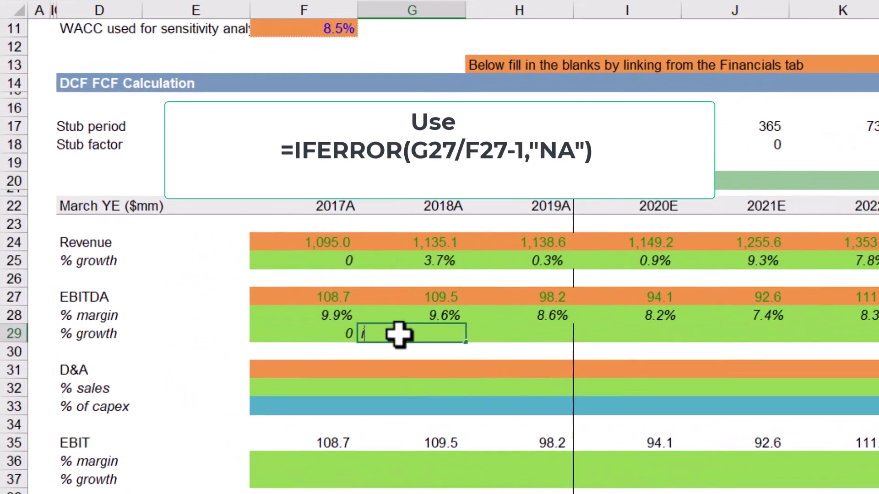
text(if)
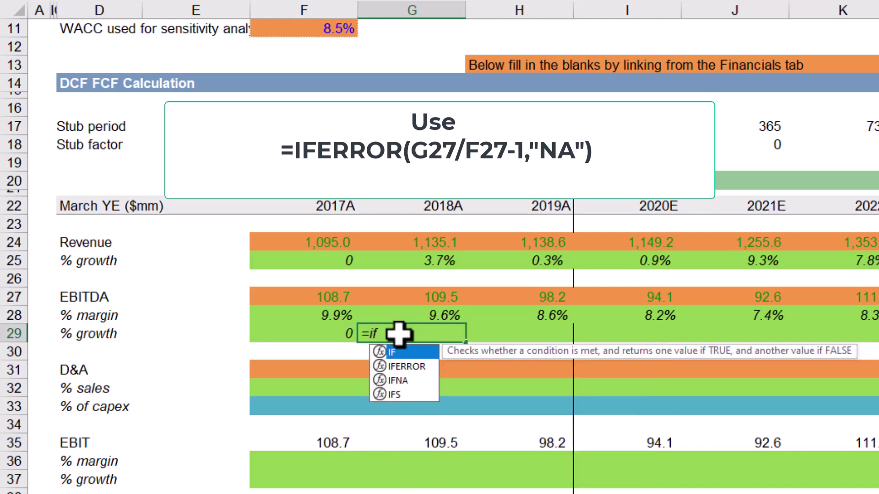
text((iserro)
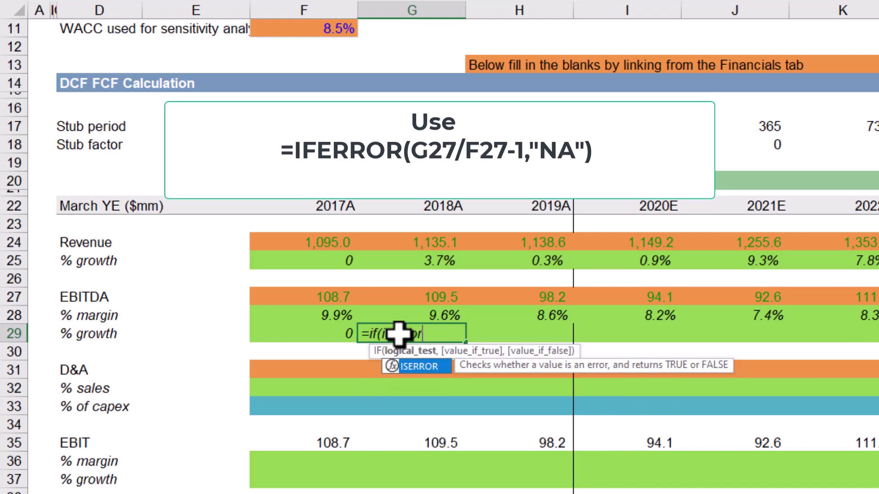
text(r)
key(Tab)
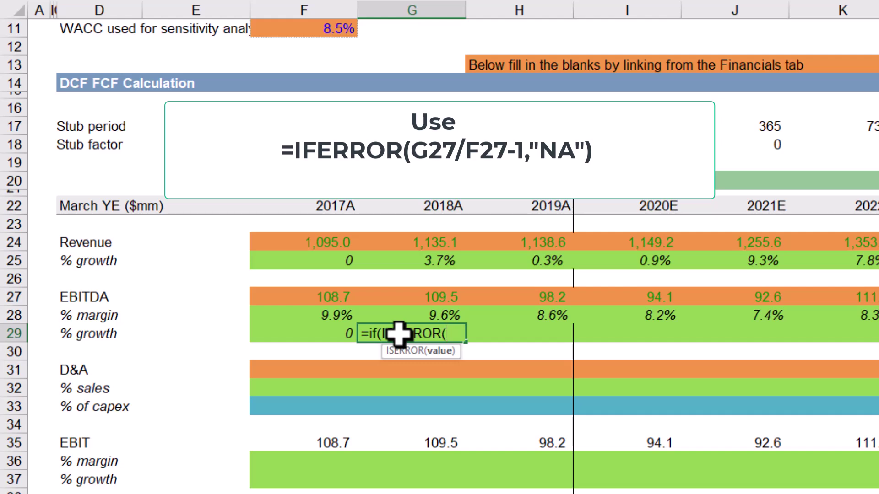
click(434, 296)
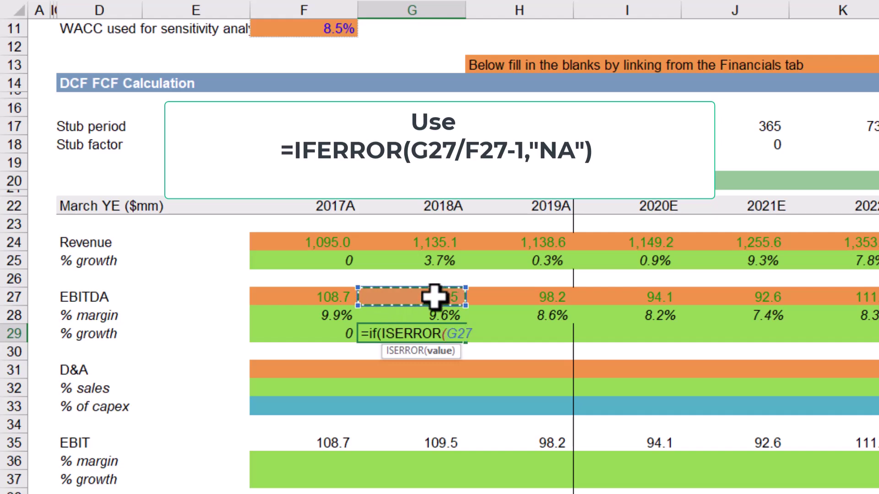
text(/)
click(329, 299)
text(-1),)
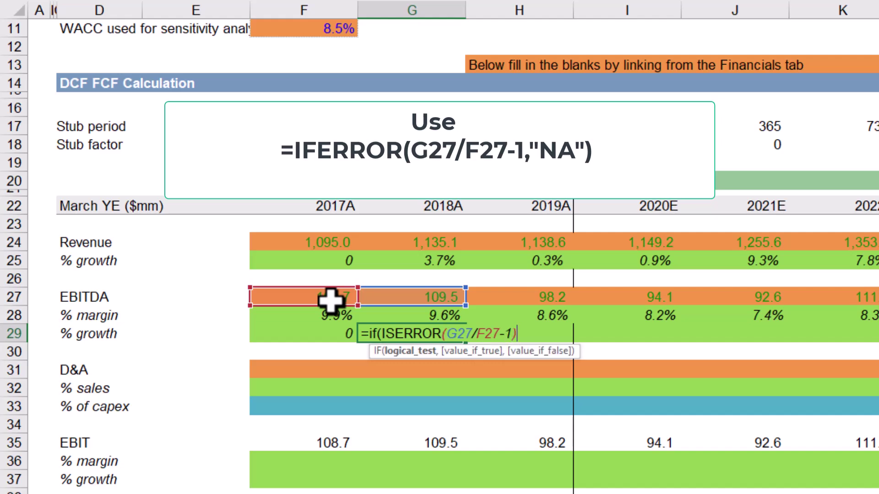
text("n.a",g27)
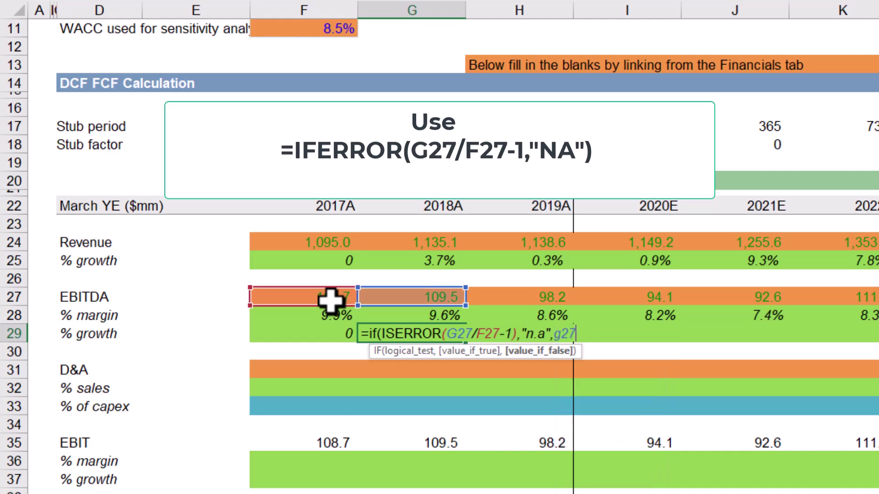
text(/f27-)
key(Return)
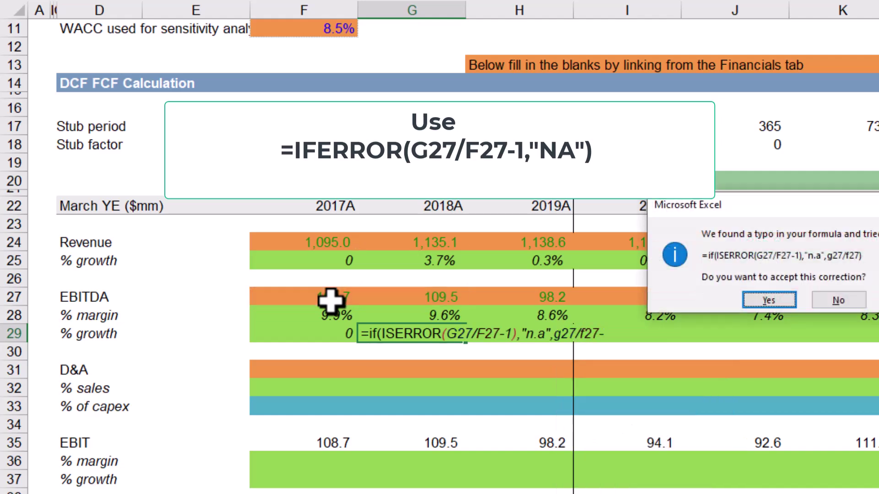
key(Return)
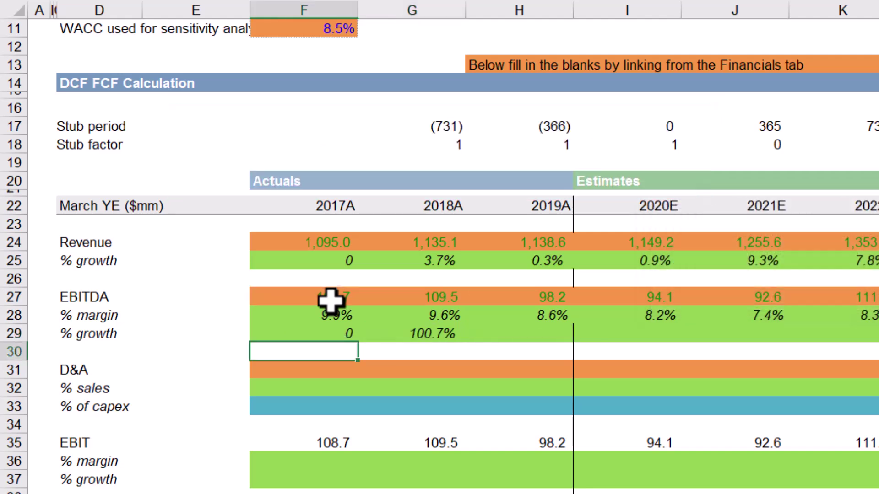
- Correct the G29 EBITDA growth formula so that its value-if-false part reads G27/F27-1
double_click(446, 332)
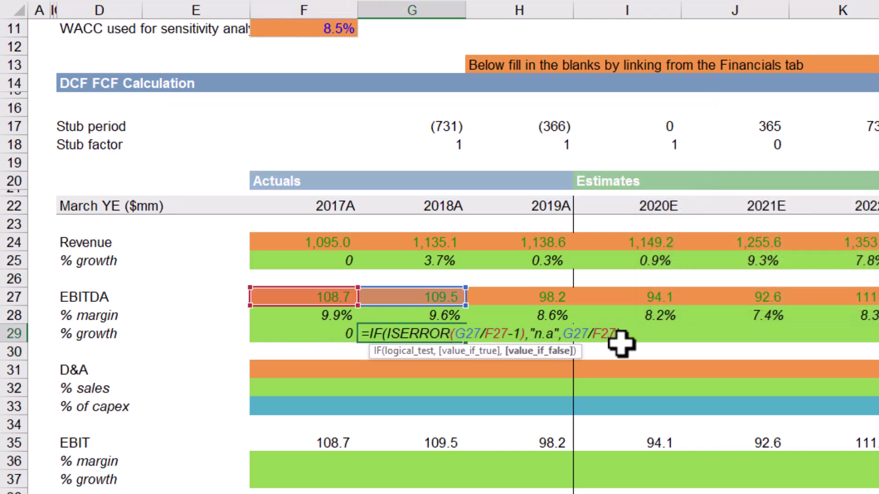
text(-1)
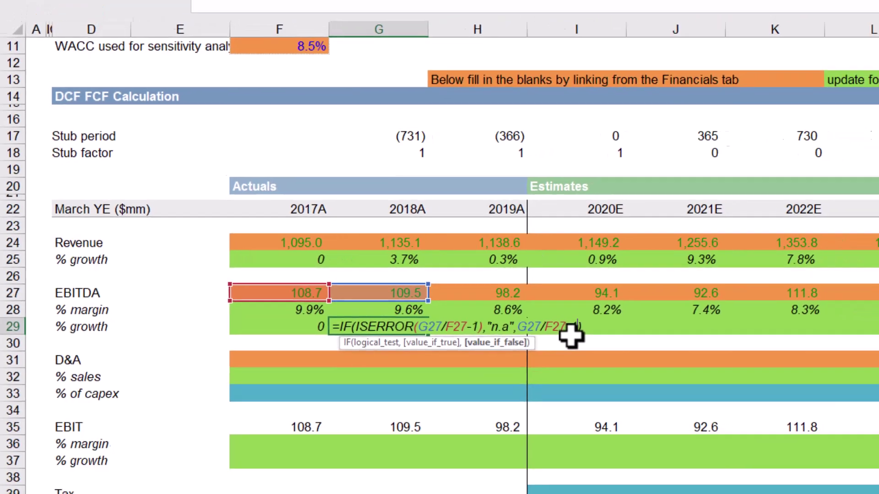
key(Return)
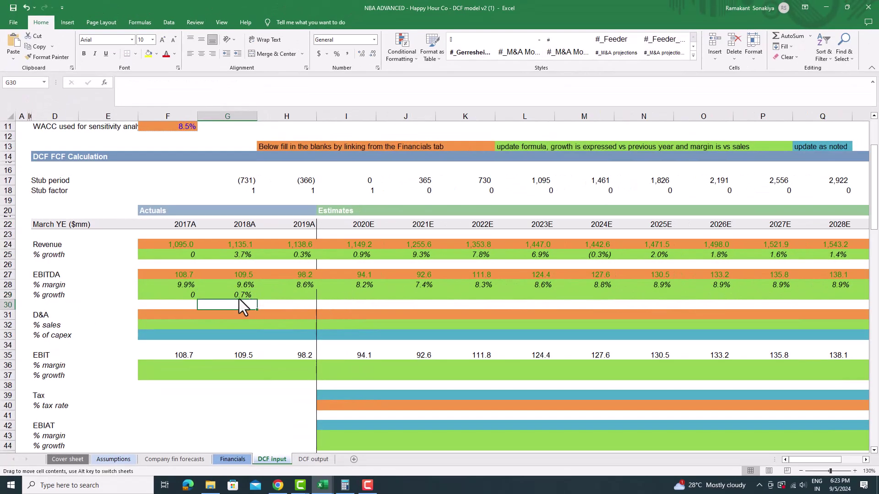
- Fill the EBITDA % growth formula from G29 across to 2030E (S29) and select the 2017A D&A cell (F31)
click(240, 295)
drag(257, 299, 790, 315)
drag(817, 459, 694, 454)
click(287, 305)
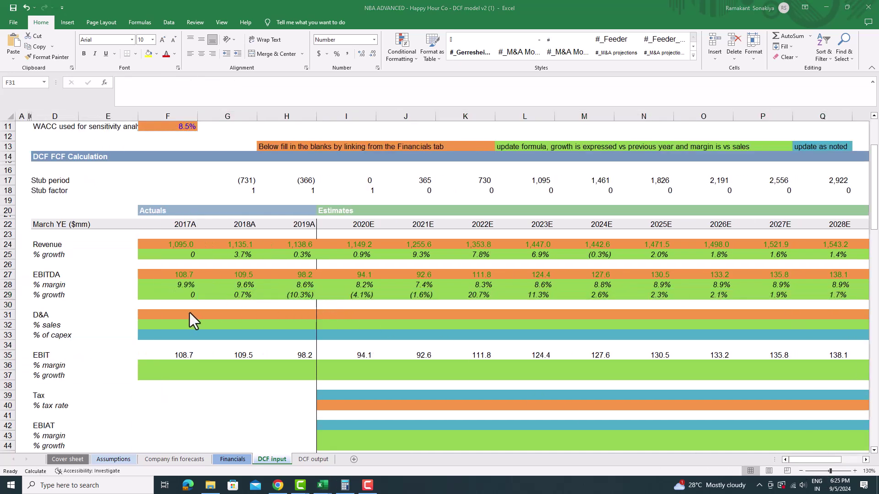
click(190, 314)
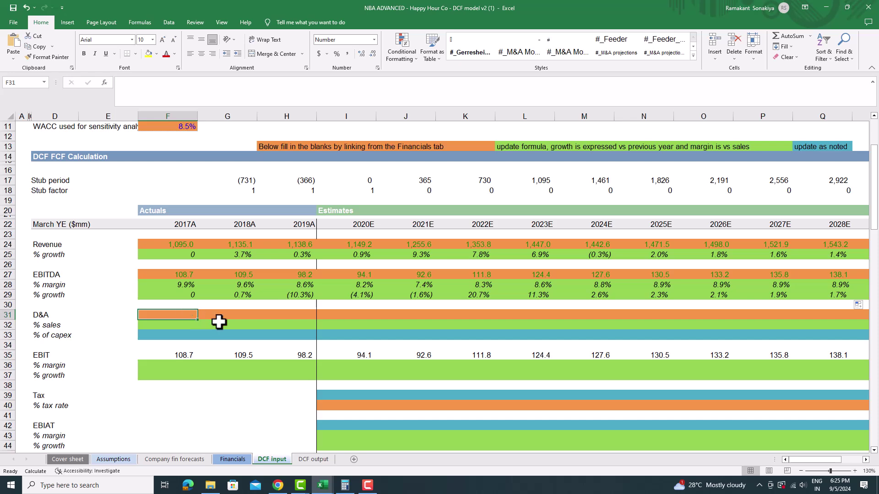
- Link the 2017A D&A cell (F31) to I20 on the Financials sheet and fill it across to 2030E (S31)
text(=)
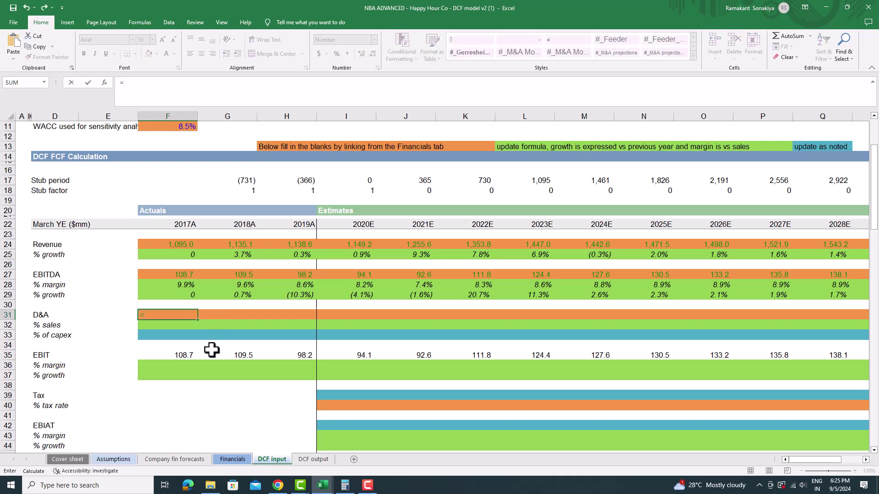
click(229, 460)
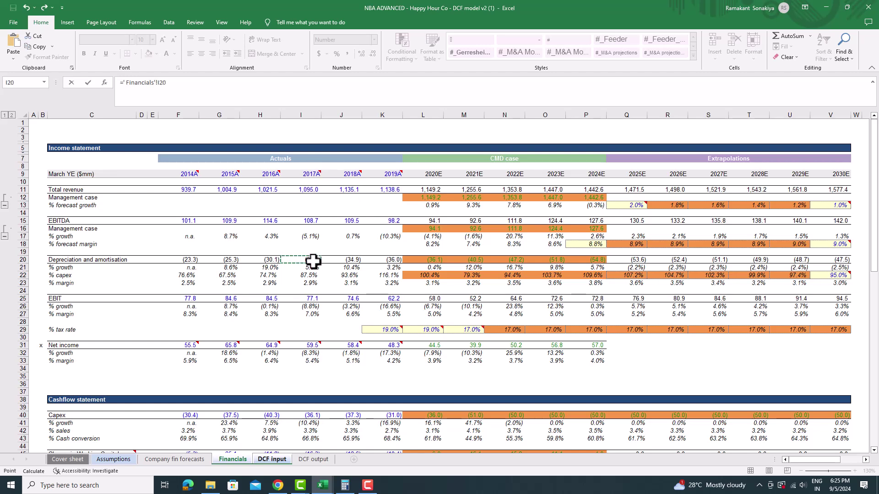
key(Return)
click(183, 316)
drag(198, 320, 774, 326)
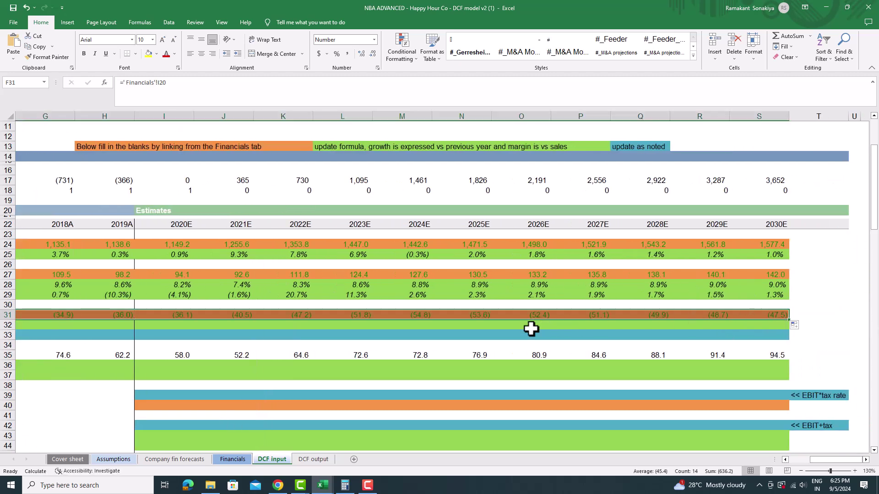
click(786, 458)
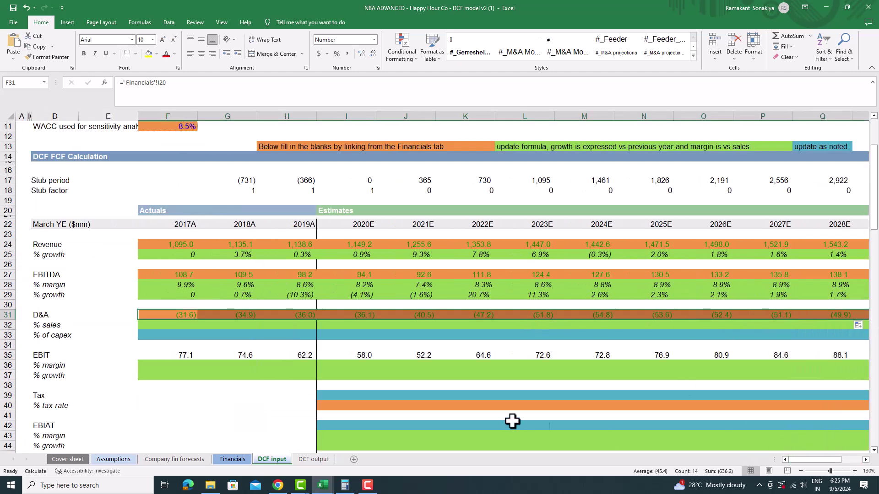
- Enter =IFERROR(F31/F24,0) as the 2017A D&A % sales formula in F32
click(172, 325)
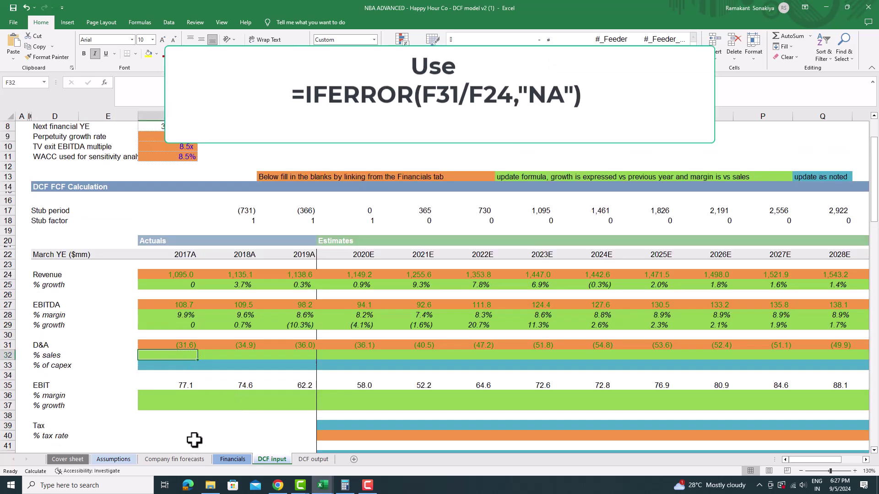
text(=if()
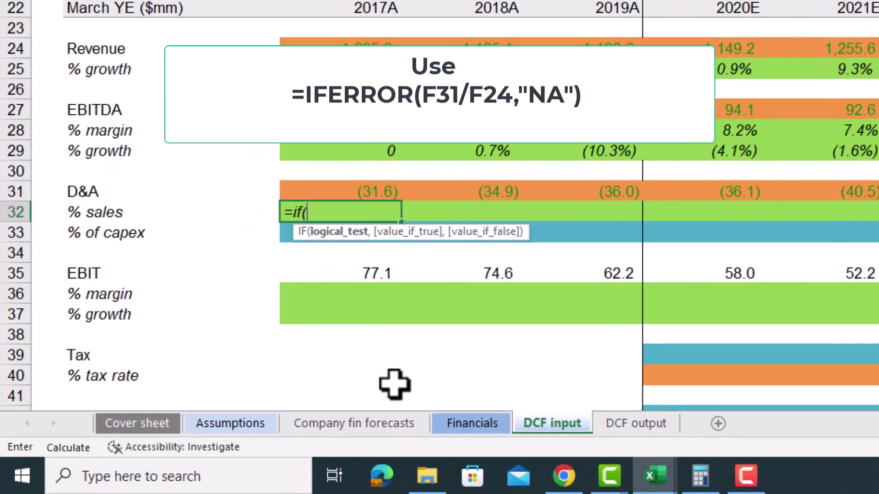
text(ise)
key(BackSpace)
key(BackSpace)
key(BackSpace)
key(BackSpace)
text(err)
key(Tab)
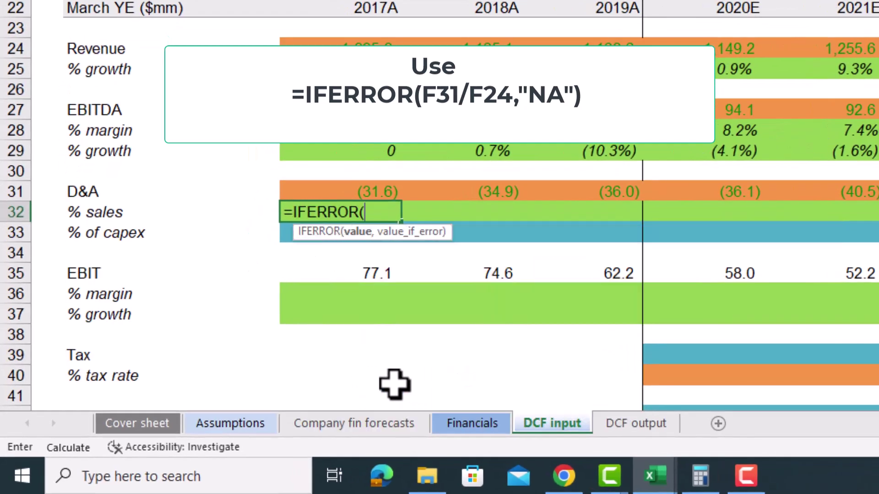
click(395, 190)
text(/)
click(375, 43)
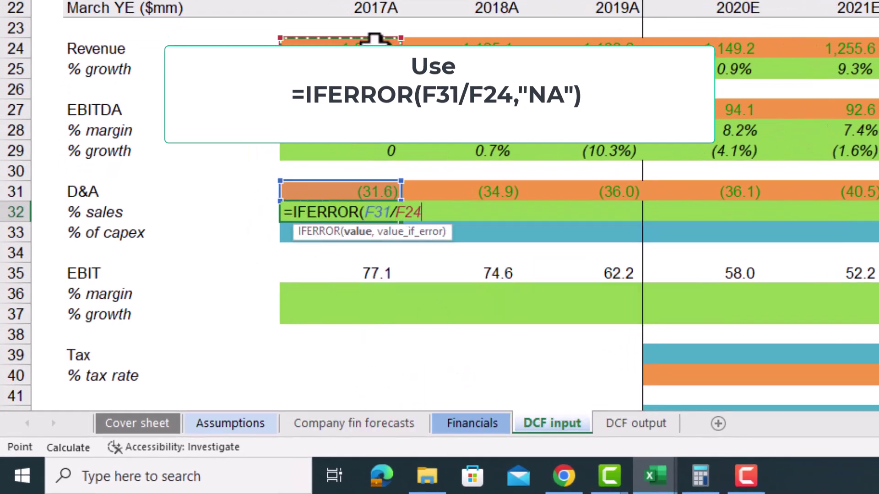
text(,)
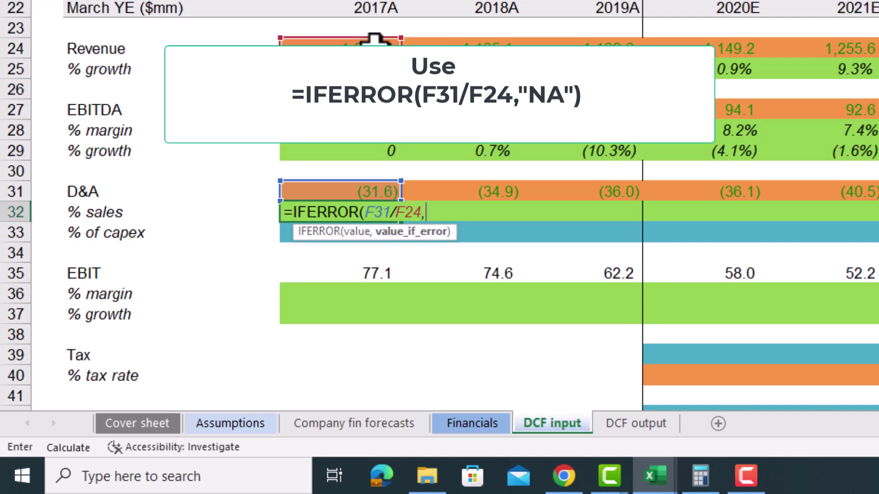
text(0)
key(Return)
- Fill the D&A % sales formula from F32 across to 2030E (S32)
click(352, 215)
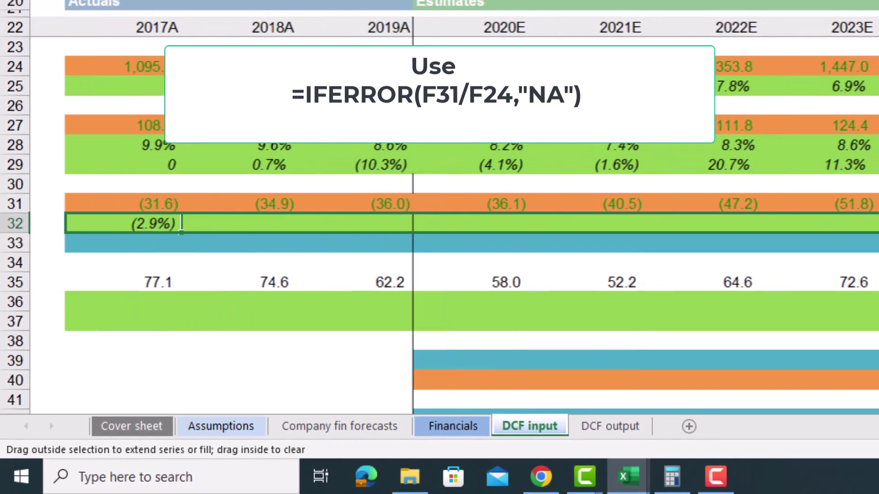
drag(401, 211, 876, 211)
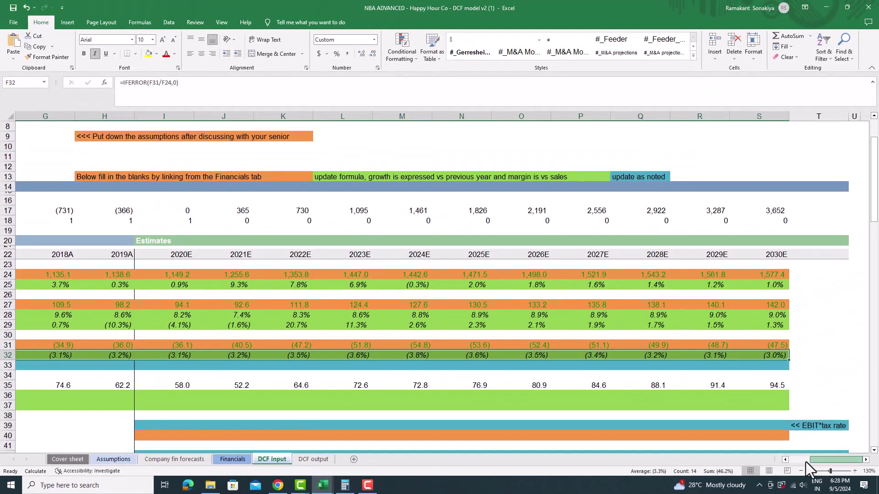
click(805, 462)
- Examine the Capex section further down the sheet in relation to the D&A % of capex row
click(173, 365)
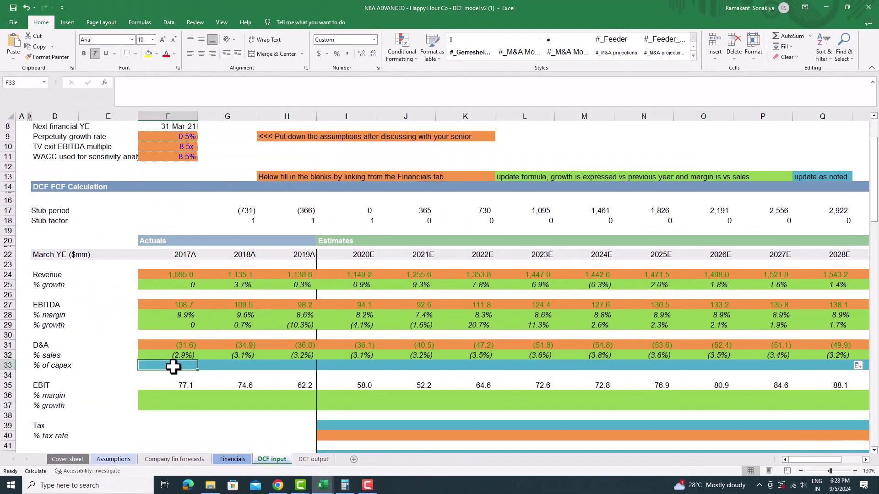
click(75, 366)
scroll(179, 370, down, 1)
scroll(179, 371, down, 4)
click(55, 402)
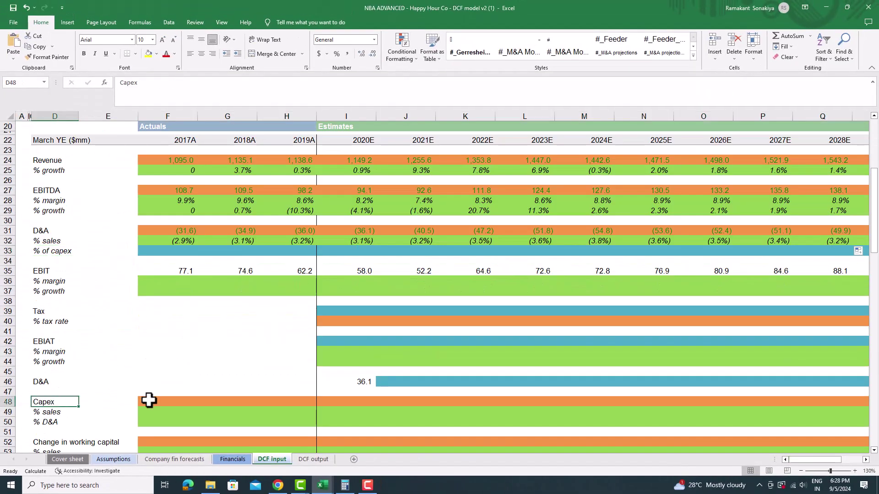
click(149, 401)
scroll(188, 358, up, 4)
- Enter =IFERROR(F35/F24,"n.a") as the 2017A EBIT % margin formula in F36
click(181, 365)
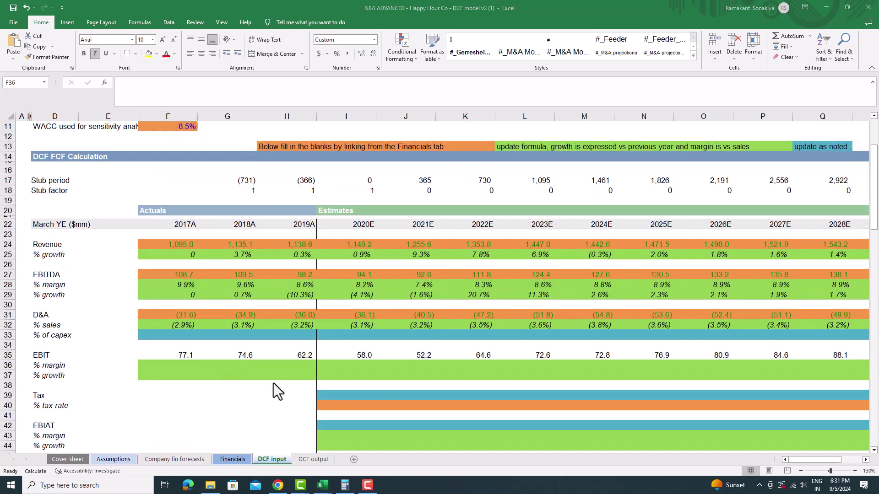
click(181, 364)
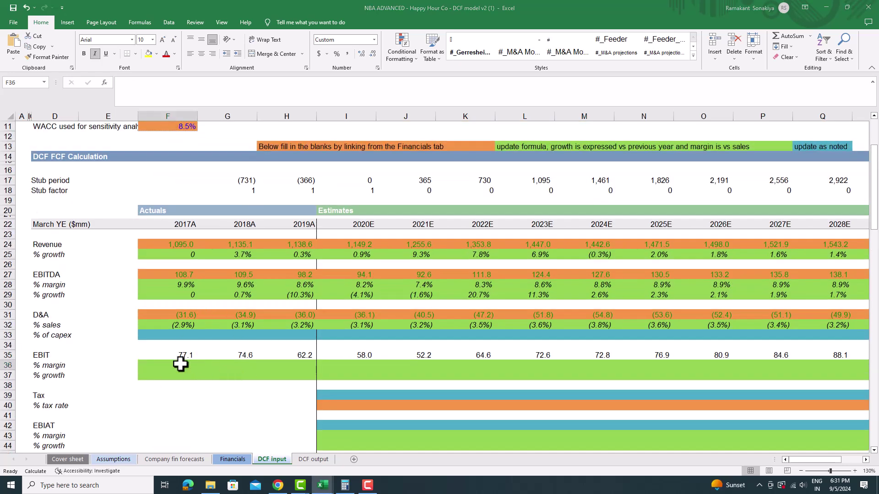
text(=IFERROR()
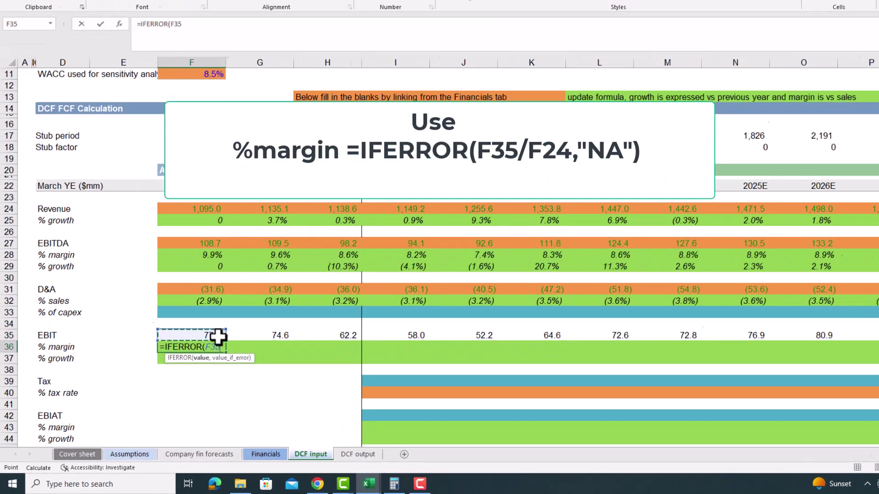
click(188, 355)
text(/)
click(183, 246)
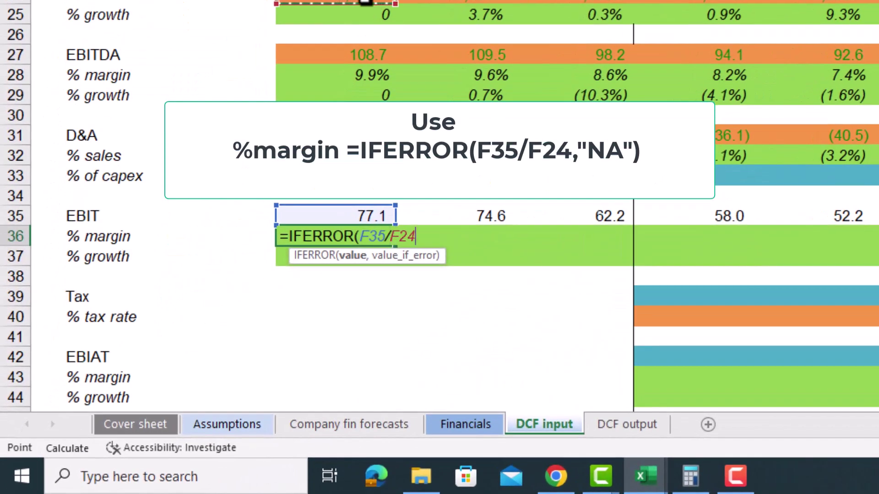
text(,"n.a)
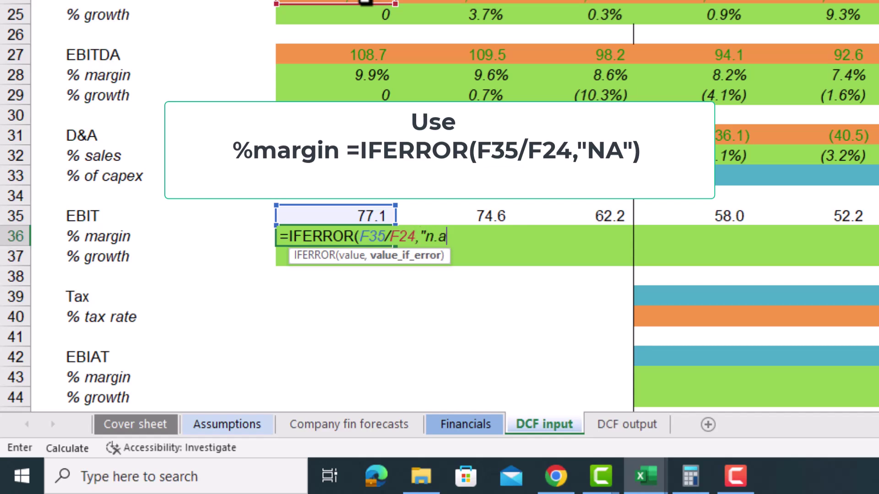
text("))
key(Return)
- Fill the EBIT % margin formula from F36 across to 2030E (S36)
key(Up)
drag(394, 246, 876, 238)
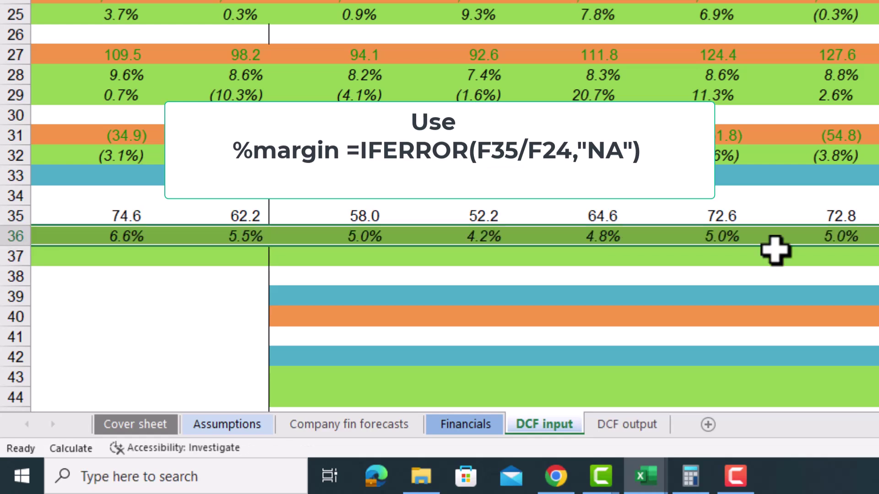
scroll(439, 229, left, 3)
- Enter 0 as 2017A EBIT % growth (F37) and =IFERROR(G35/F35-1,"na") for 2018A in G37
click(352, 255)
text(0)
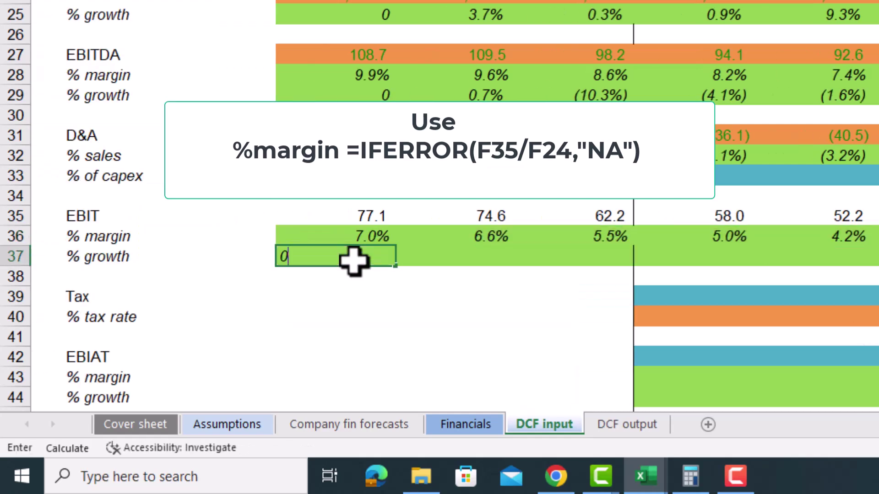
click(438, 249)
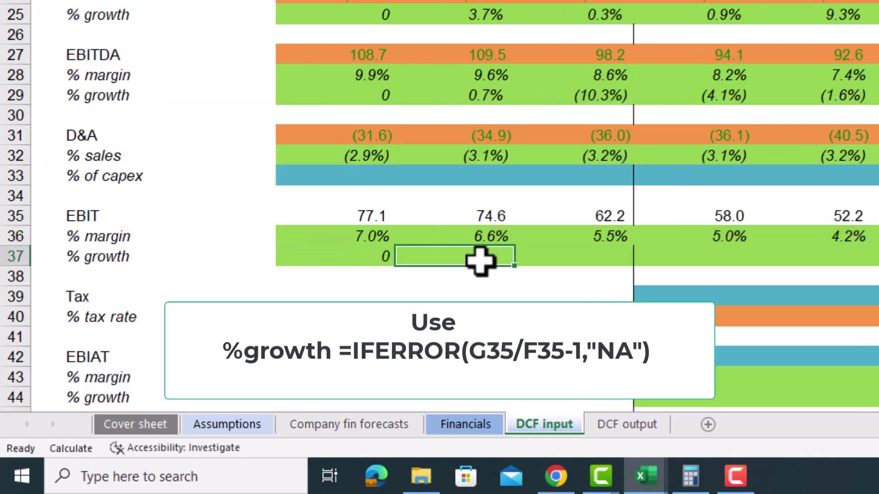
text(=if)
key(Tab)
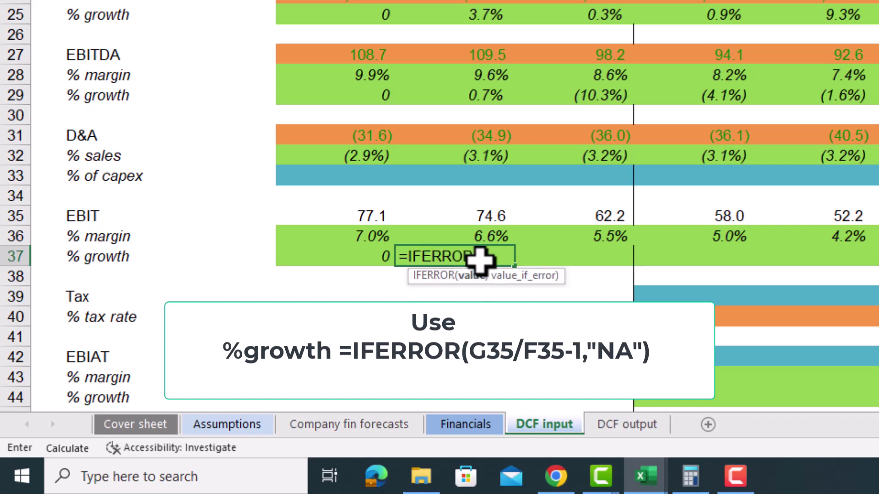
click(504, 218)
text(/)
click(359, 219)
text(-1,"na"))
key(Return)
- Fill the EBIT % growth formula from G37 across to 2030E (S37)
click(237, 372)
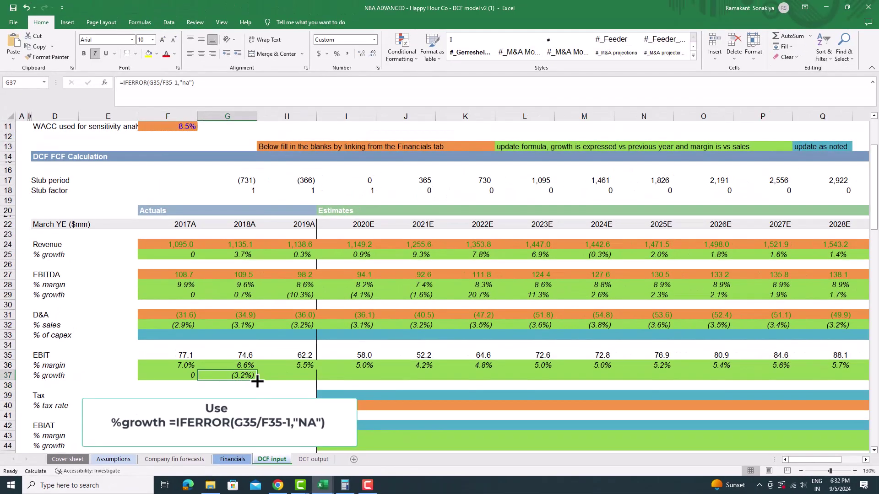
drag(257, 380, 787, 384)
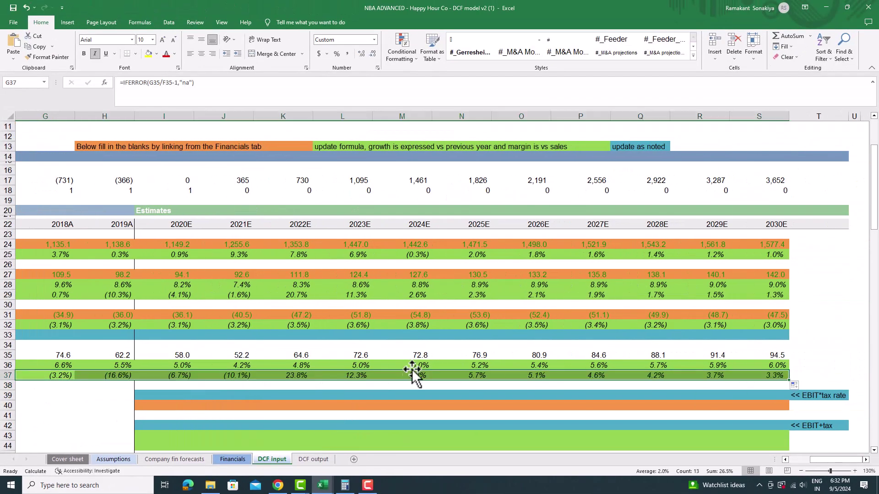
drag(823, 460, 803, 460)
- Link the 2020E % tax rate (I40) to K29 on the Financials sheet and check the year it refers to
scroll(511, 359, down, 1)
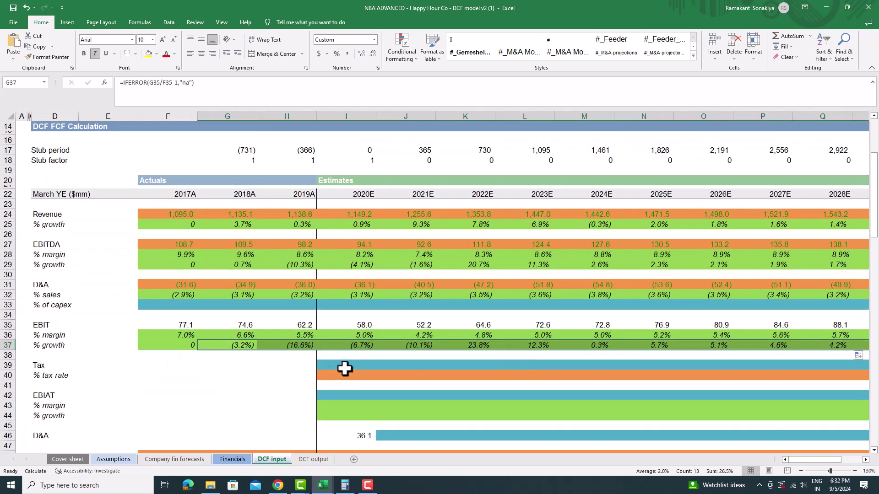
click(344, 368)
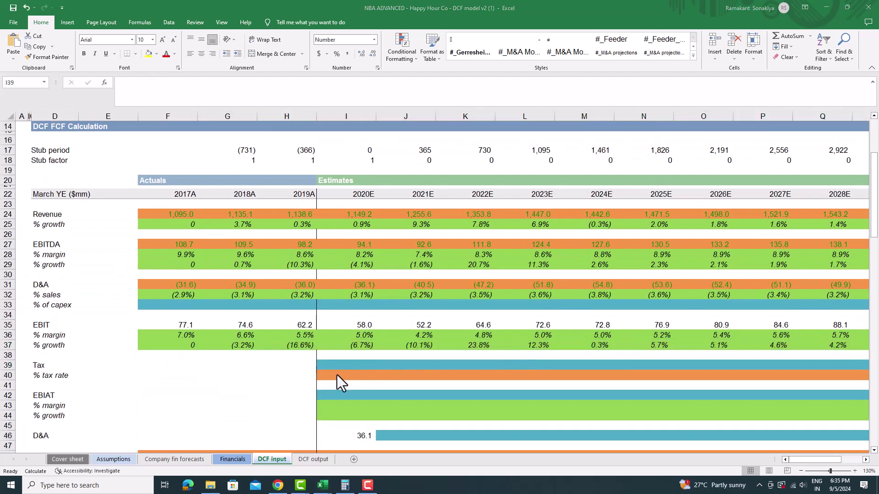
click(337, 376)
text(=)
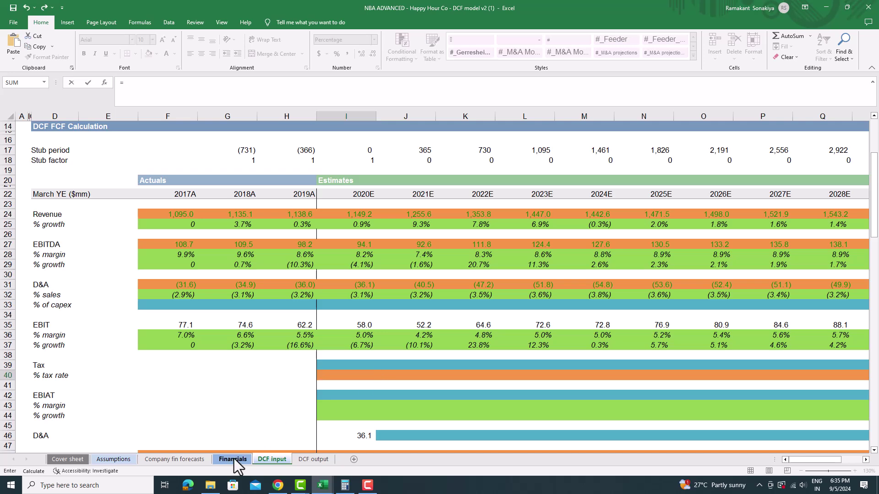
click(234, 460)
click(390, 330)
key(Return)
scroll(391, 274, up, 5)
scroll(304, 314, down, 3)
scroll(365, 408, down, 2)
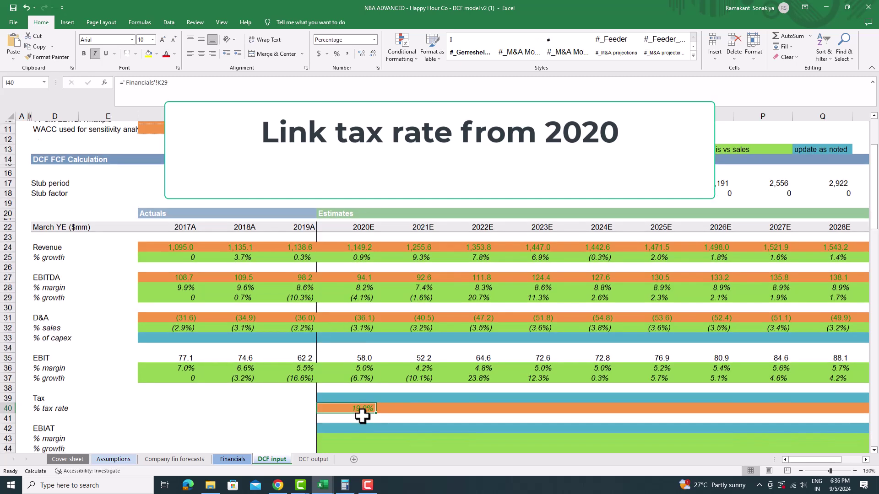
click(239, 459)
click(274, 460)
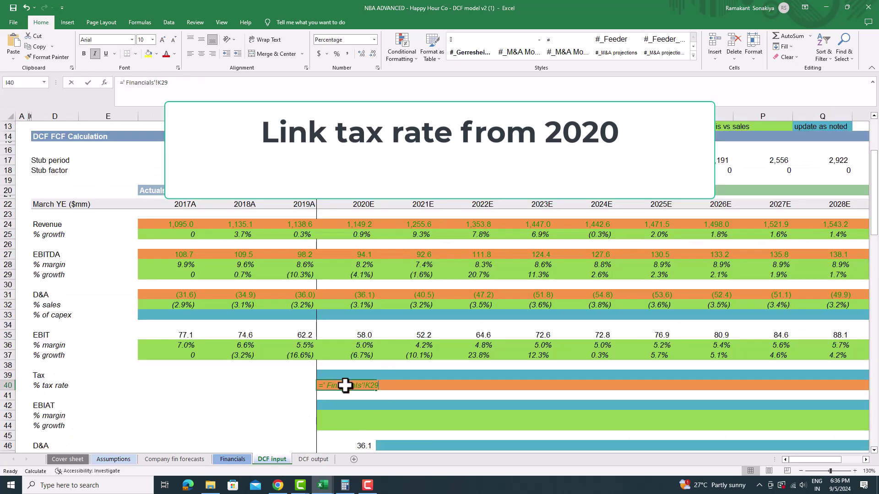
- Relink the 2020E % tax rate (I40) to L29 on the Financials sheet and fill it across to 2030E (S40)
text(=)
click(232, 459)
click(425, 329)
key(ctrl+Return)
drag(378, 390, 741, 405)
drag(825, 457, 779, 461)
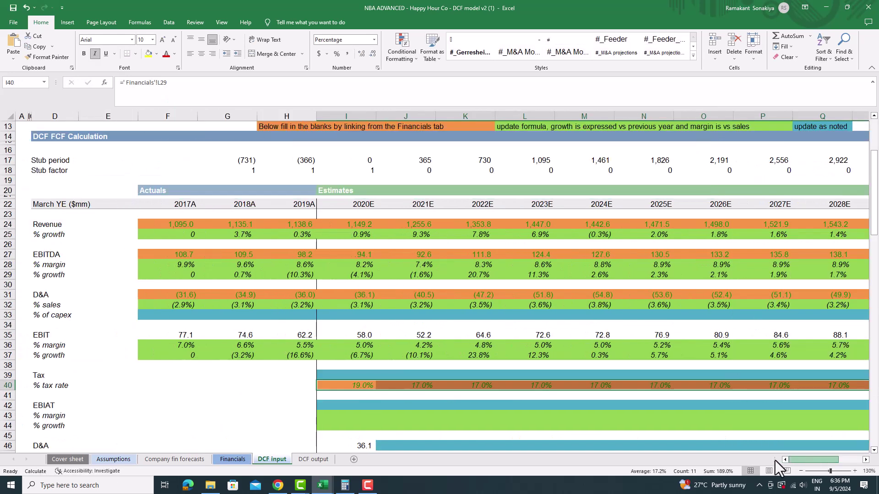
- Enter =IFERROR(I40*I35,"na") as the 2020E Tax formula in I39
click(363, 375)
text(=)
click(363, 335)
key(BackSpace)
text(IFERROR()
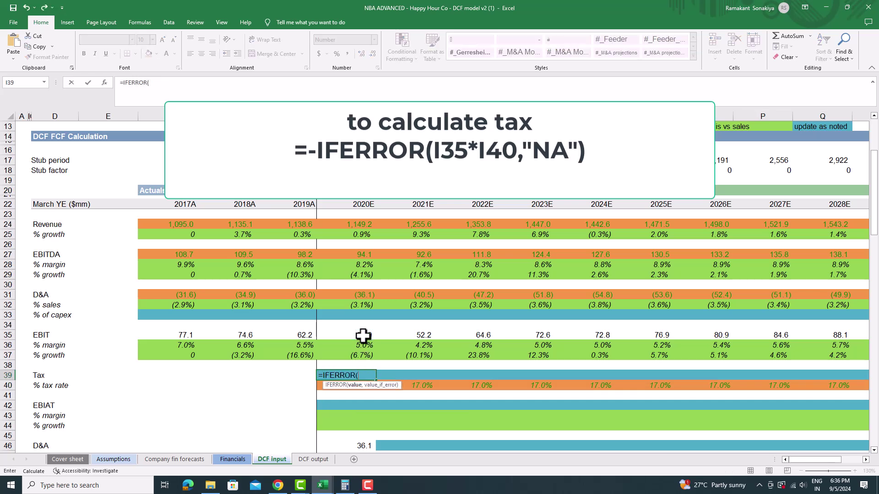
click(363, 336)
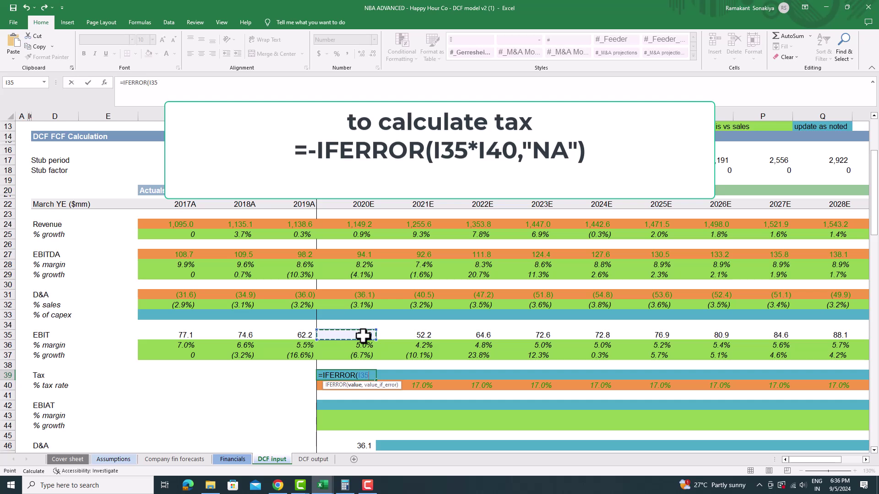
click(320, 385)
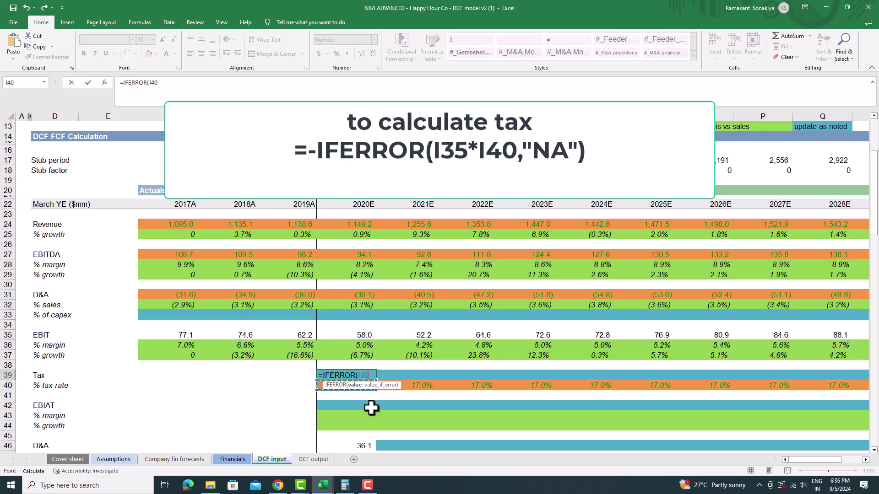
text(*)
click(363, 334)
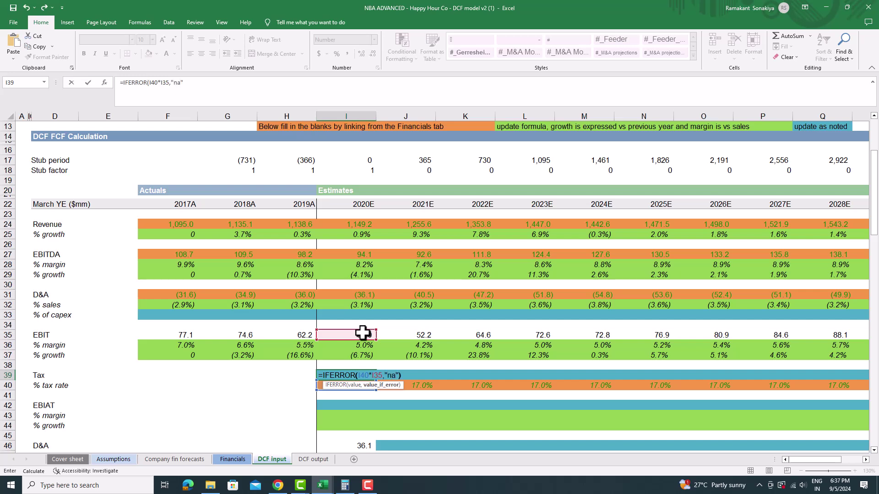
text(,"na")
key(Return)
- Fill the Tax formula from I39 across the remaining estimate years
click(364, 375)
drag(377, 381, 790, 388)
drag(874, 383, 757, 386)
drag(835, 467, 709, 444)
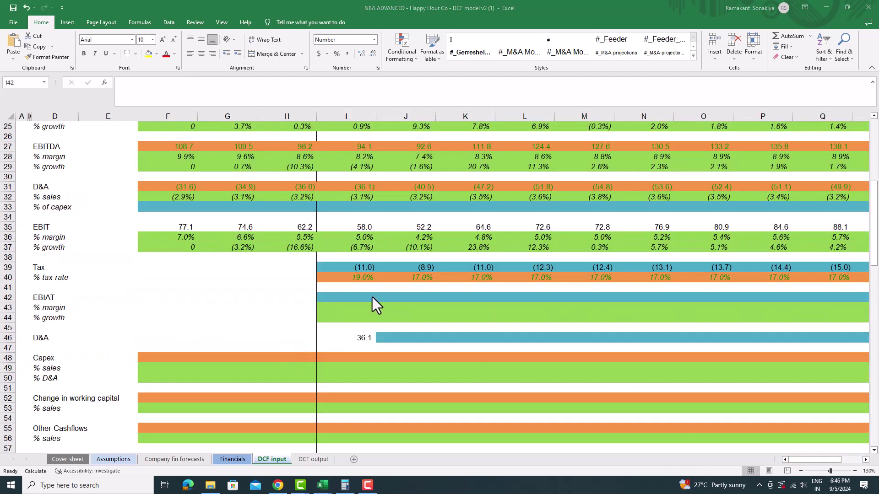
- Enter =I35+I39 as the 2020E EBIAT in I42 and fill it across to 2030E (S42)
click(347, 297)
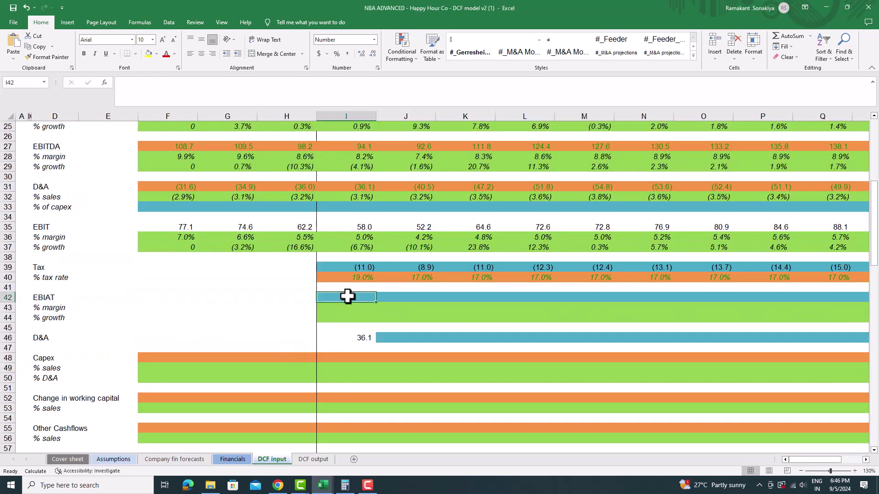
text(=)
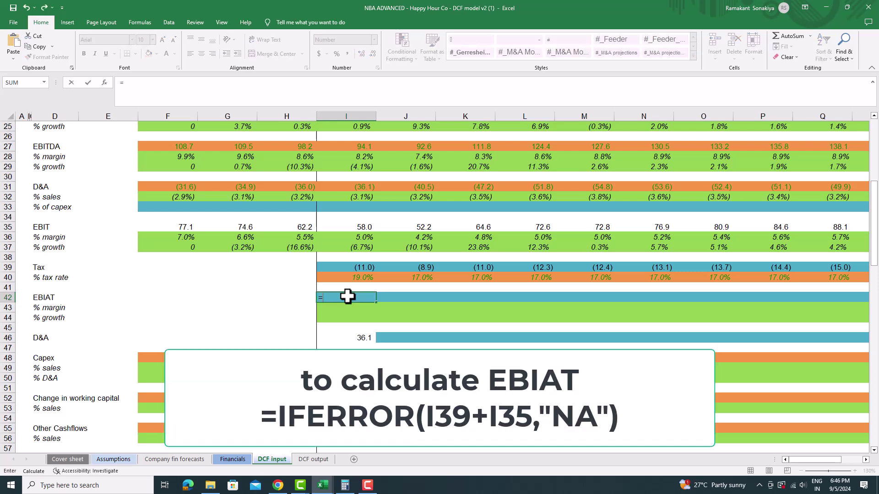
click(360, 227)
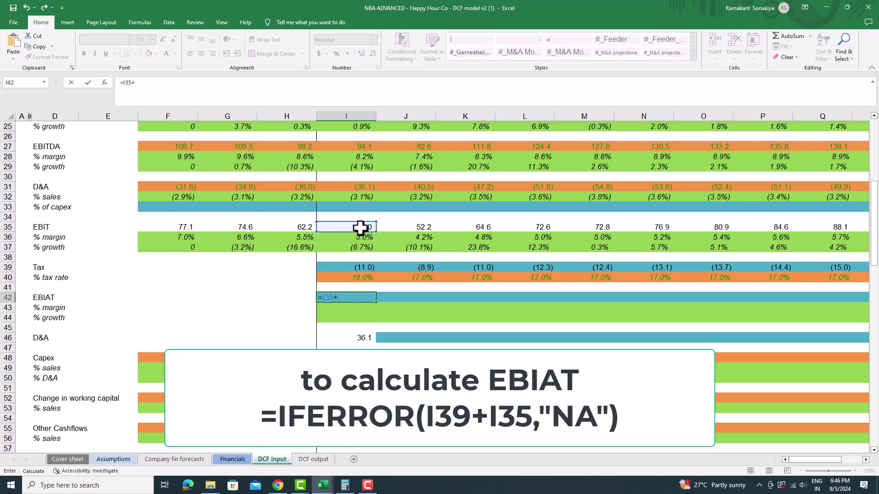
text(+)
click(360, 269)
key(Return)
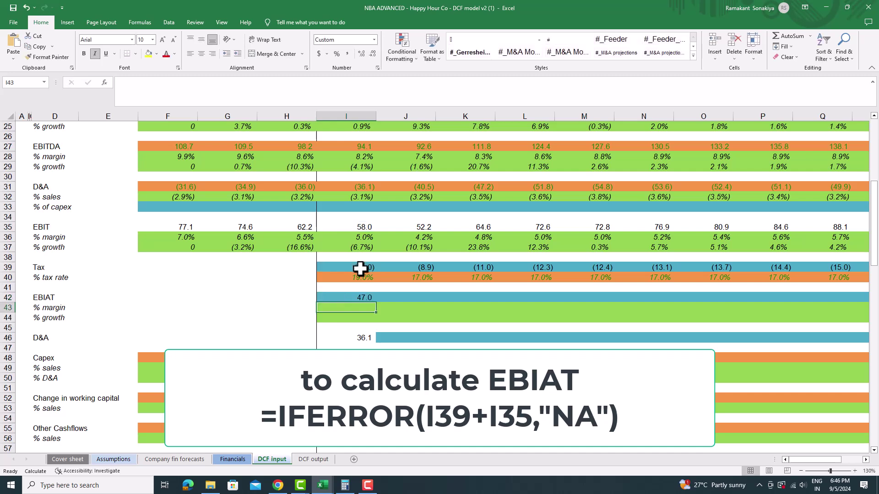
click(370, 298)
drag(375, 302, 732, 304)
drag(838, 459, 789, 459)
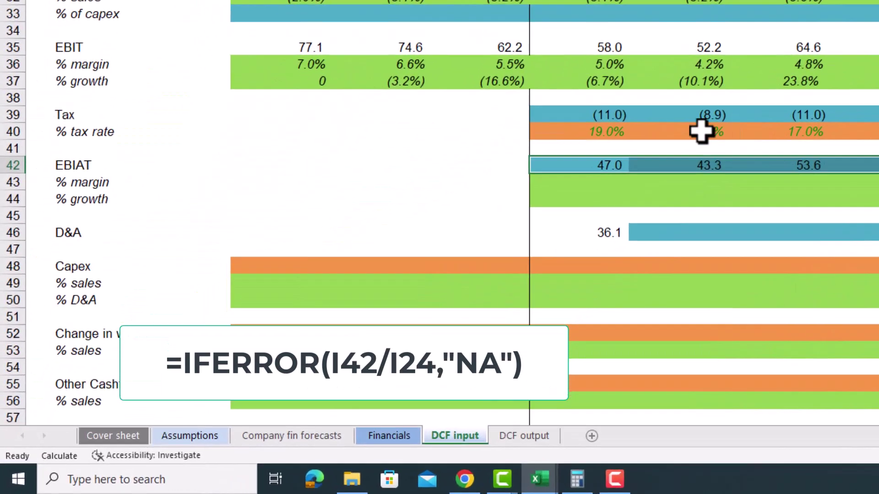
- Enter =IFERROR(I42/I24,"na") as the 2020E EBIAT % margin formula in I43
click(607, 181)
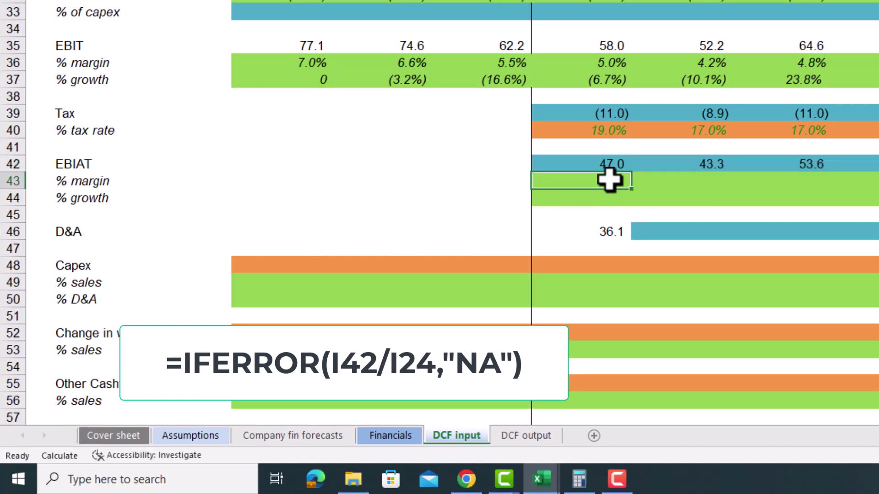
text(=ife)
key(Tab)
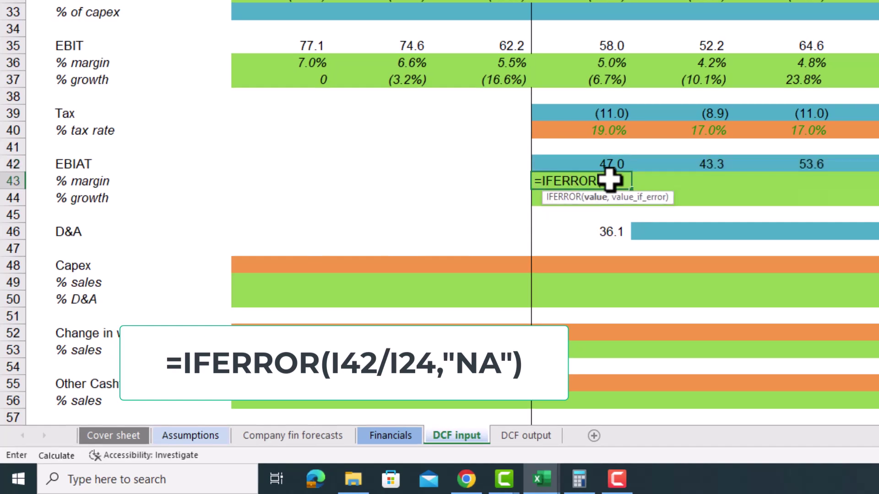
click(612, 160)
text(/)
scroll(619, 30, up, 2)
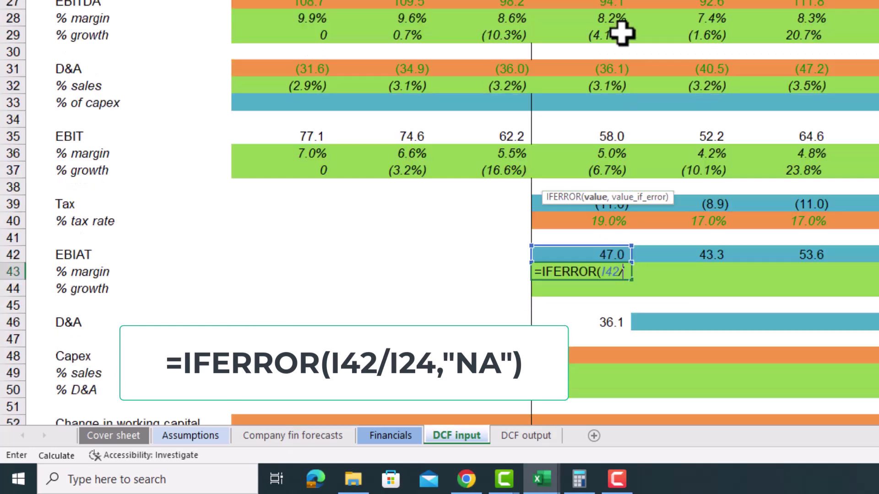
text(,)
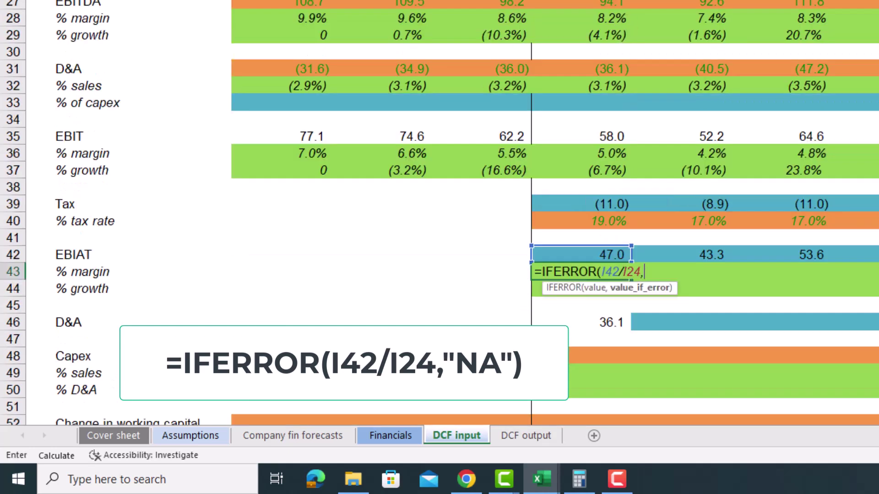
text("na"))
key(Return)
- Fill the EBIAT % margin formula from I43 across the remaining estimate years to 2030E
scroll(647, 92, down, 1)
click(613, 234)
drag(634, 240, 871, 233)
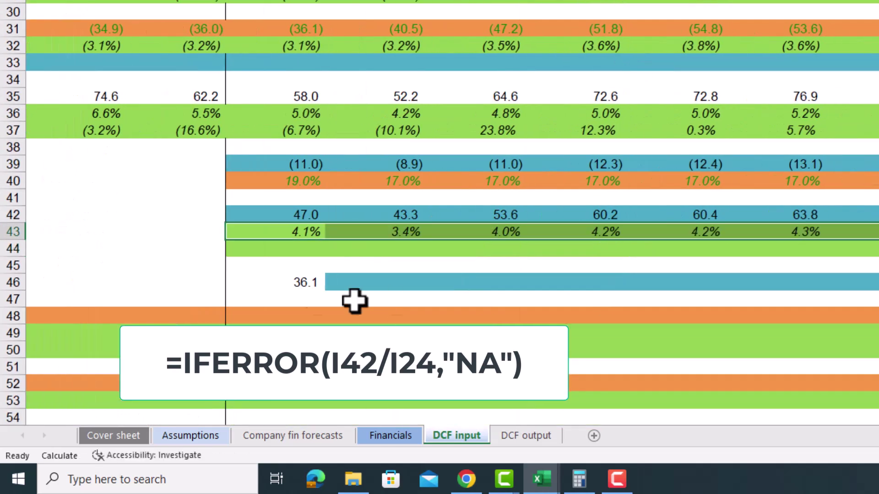
- Enter =IFERROR(I42/H42-1,"na") as the 2020E EBIAT % growth in I44 and fill it across to 2030E (S44)
key(Down)
text(=if)
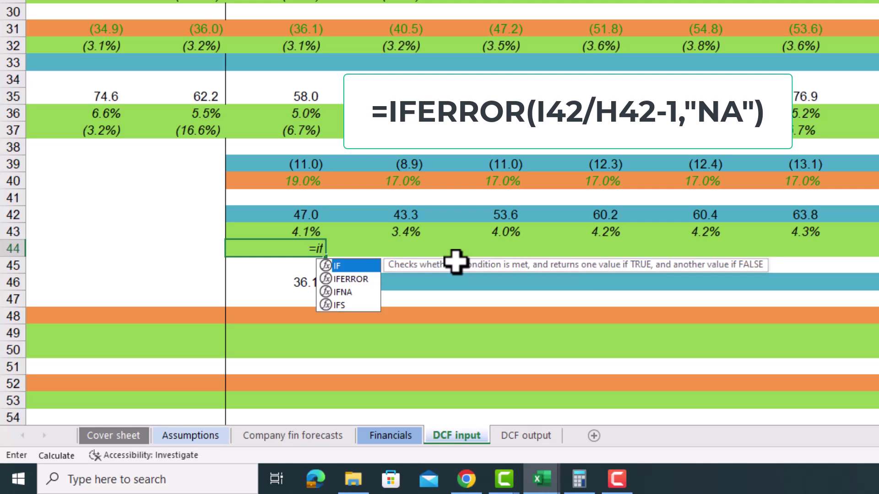
text(error)
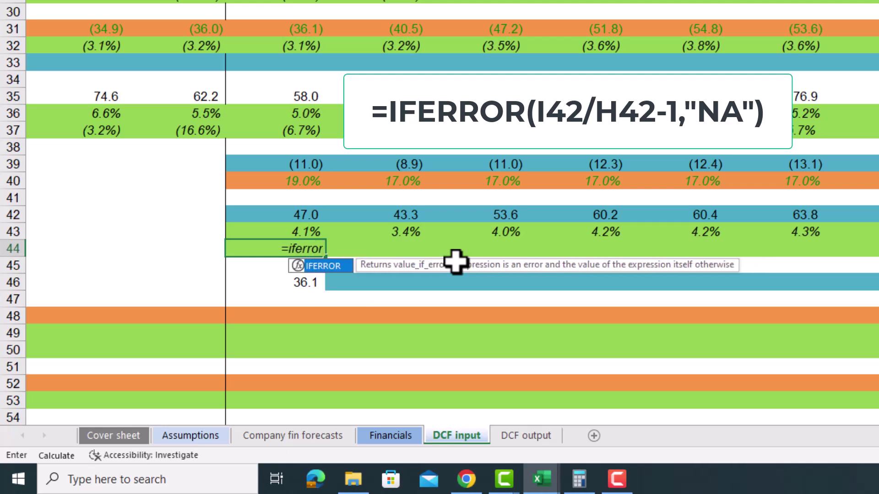
scroll(456, 262, left, 3)
key(Tab)
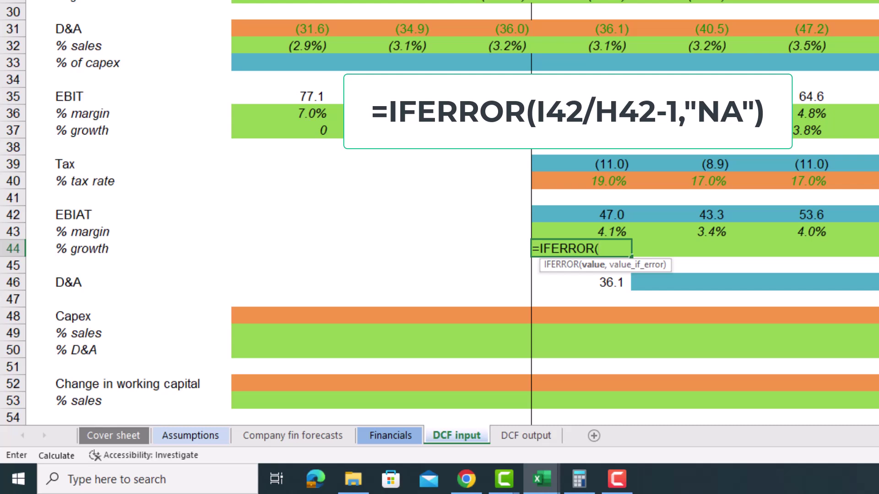
click(595, 214)
text(/)
click(481, 214)
text(-1)
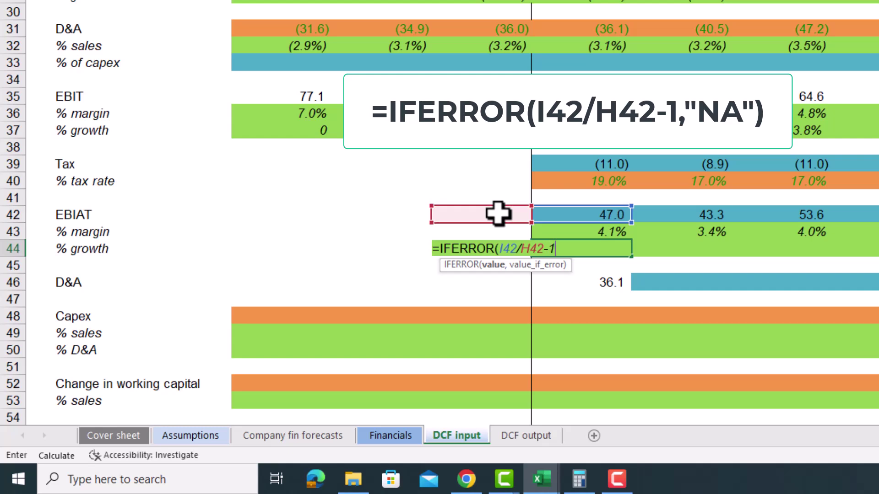
text(, "na"))
key(Return)
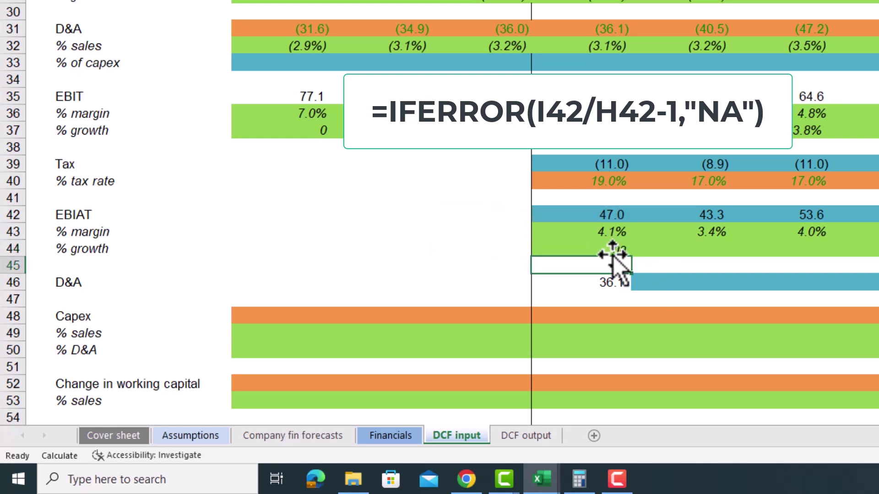
click(618, 254)
drag(612, 264, 846, 352)
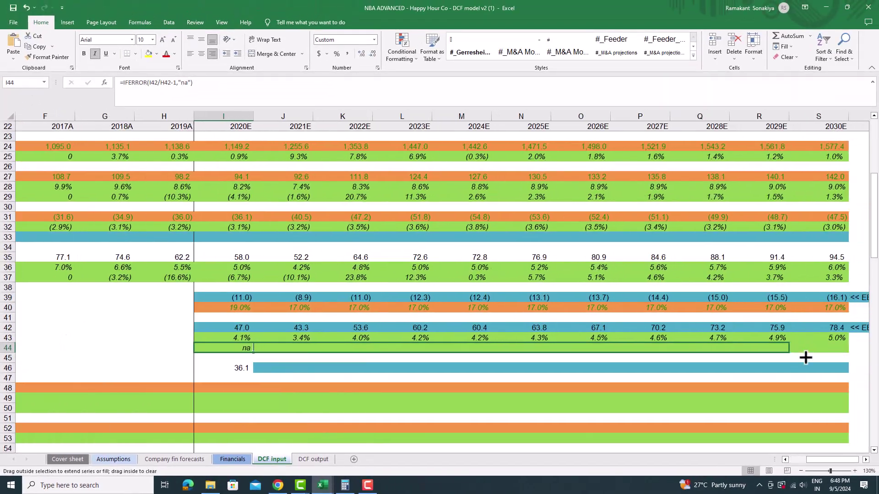
- Enter =-J31 as the 2021E D&A add-back in J46 and fill it across to 2030E (S46)
click(288, 366)
scroll(402, 367, left, 2)
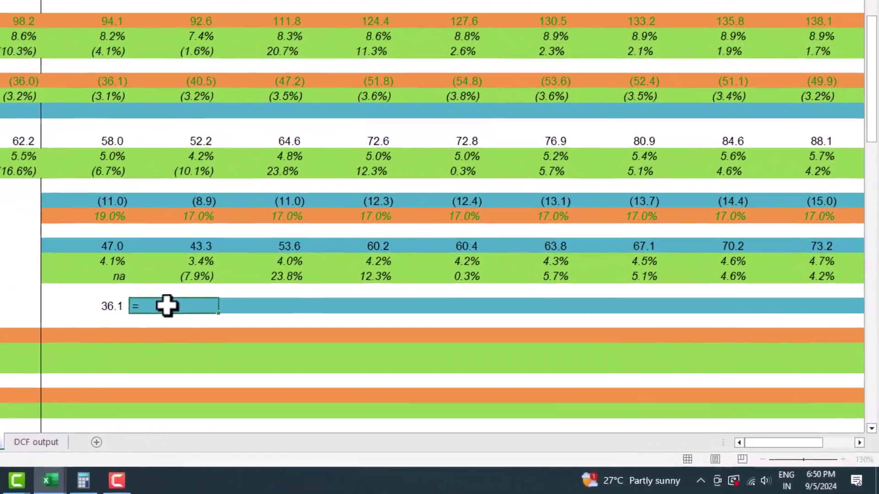
text(=-)
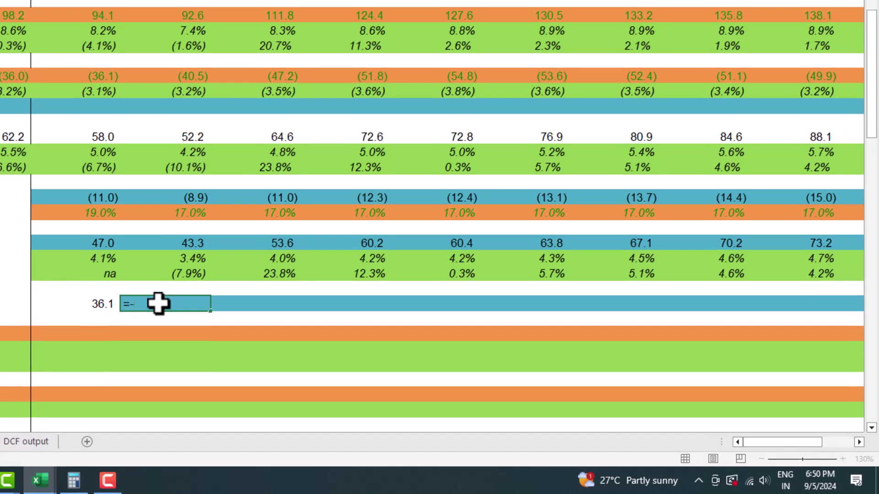
scroll(158, 303, up, 1)
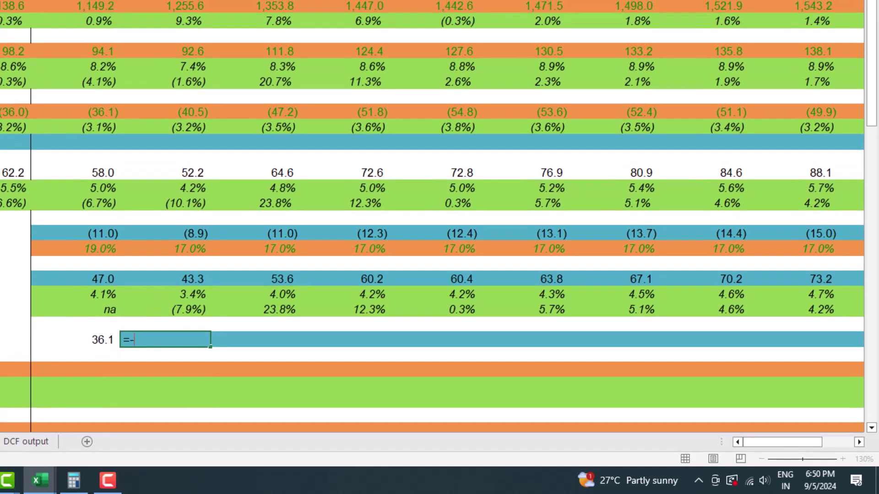
click(188, 112)
key(Return)
click(181, 341)
drag(213, 348, 733, 397)
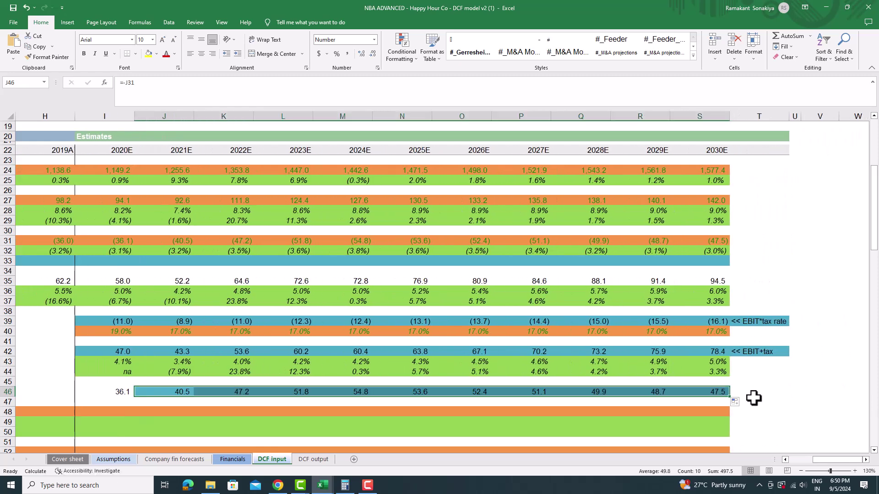
scroll(754, 398, down, 1)
drag(829, 466, 770, 461)
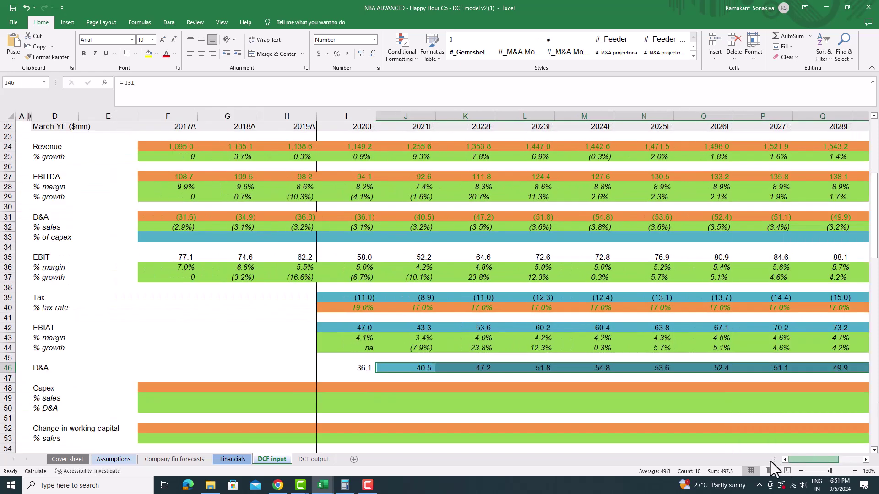
- Link the 2017A Capex cell (F48) to I40 on the Financials sheet
scroll(546, 275, down, 2)
scroll(548, 274, up, 1)
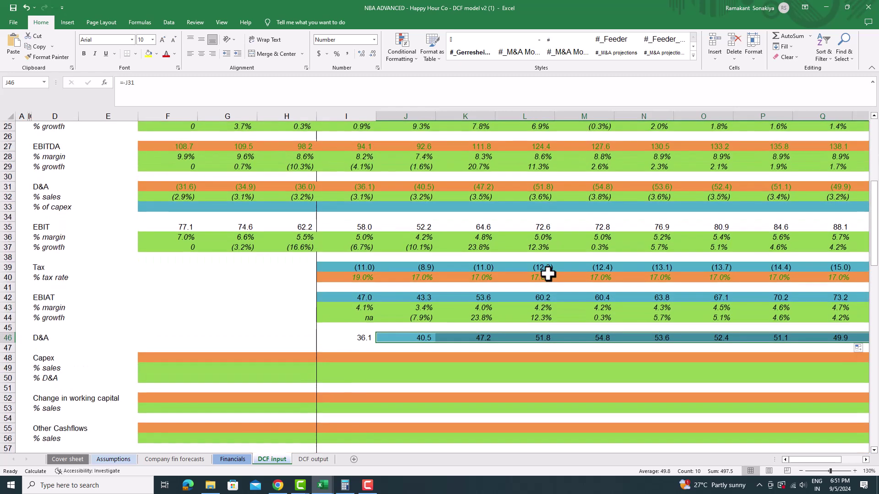
scroll(547, 274, up, 2)
scroll(547, 274, down, 1)
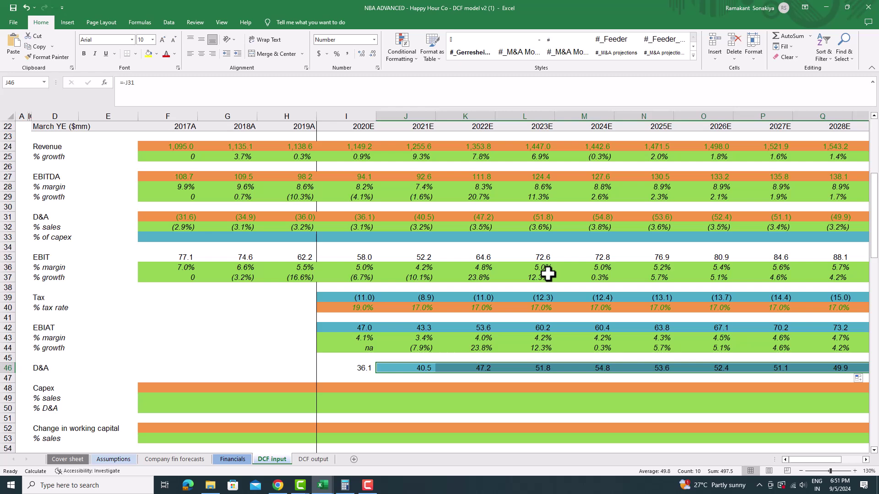
scroll(547, 274, down, 1)
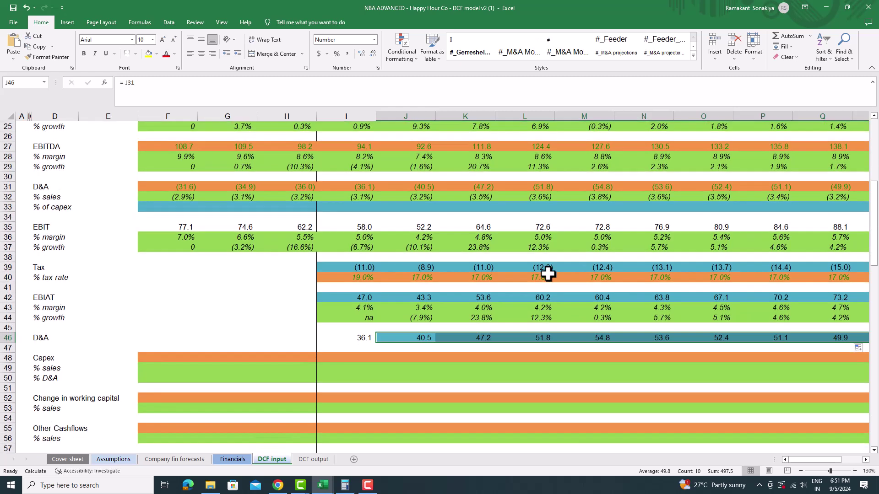
click(153, 359)
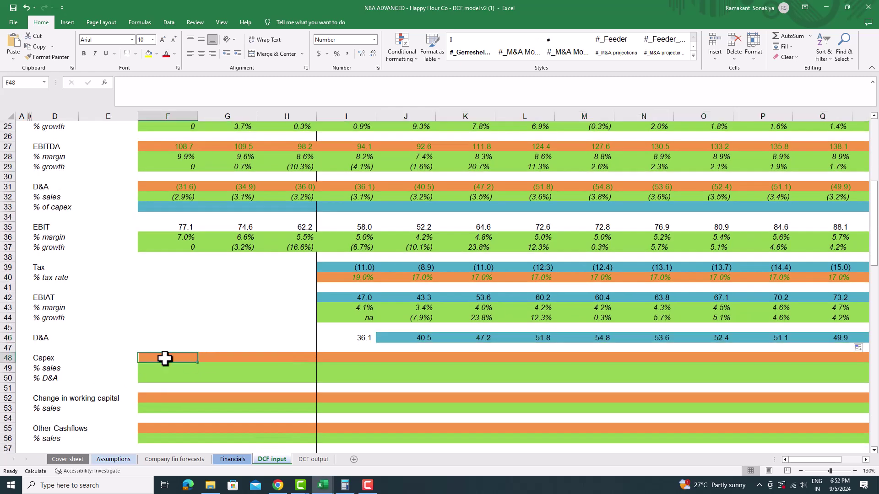
text(=)
click(232, 459)
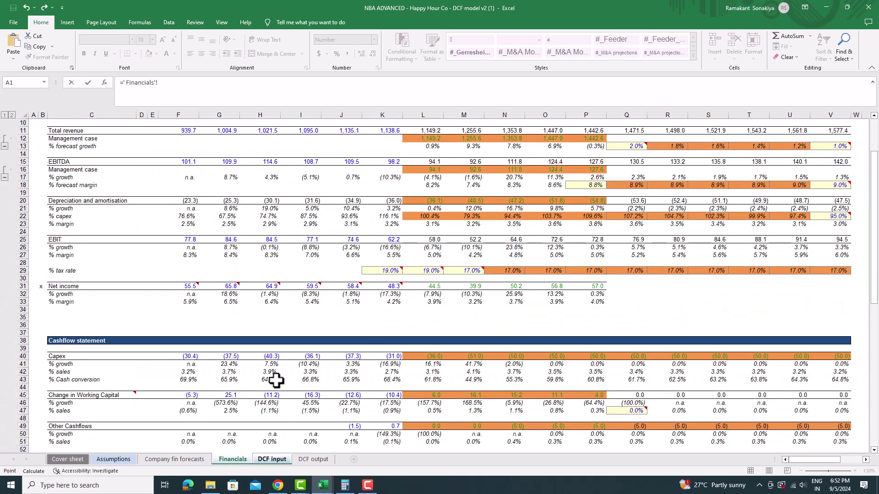
scroll(323, 207, up, 2)
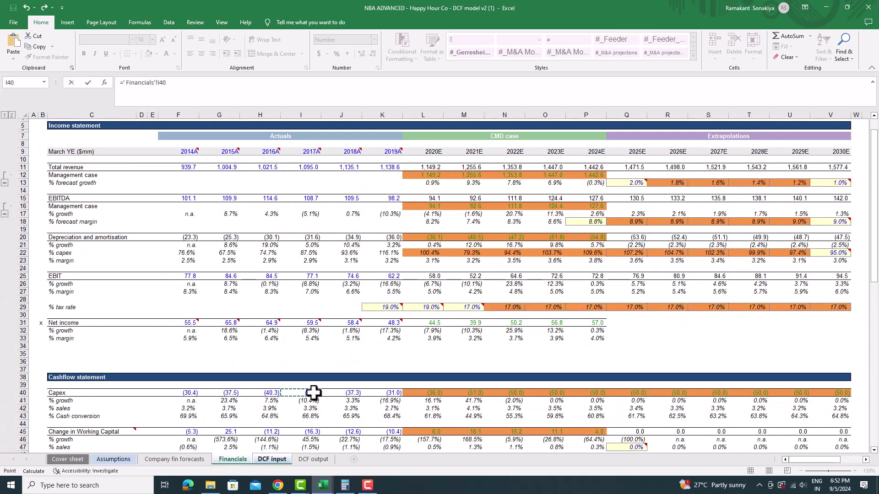
key(Return)
- Fill the Capex link from F48 across all remaining years to 2030E (S48)
scroll(283, 379, up, 3)
scroll(225, 326, down, 3)
drag(194, 354, 739, 389)
drag(836, 458, 706, 464)
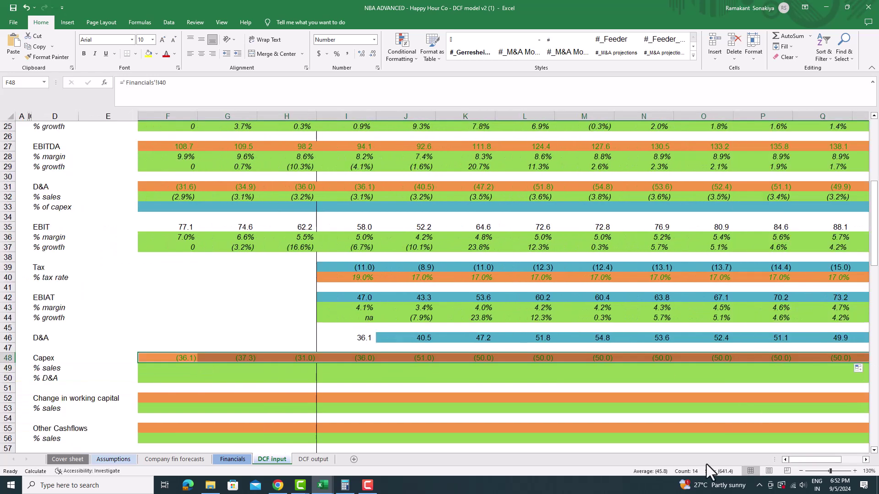
- Enter =IFERROR(F48/F24,"na") as the 2017A Capex % sales formula in F49
click(176, 367)
text(=ifer)
key(Tab)
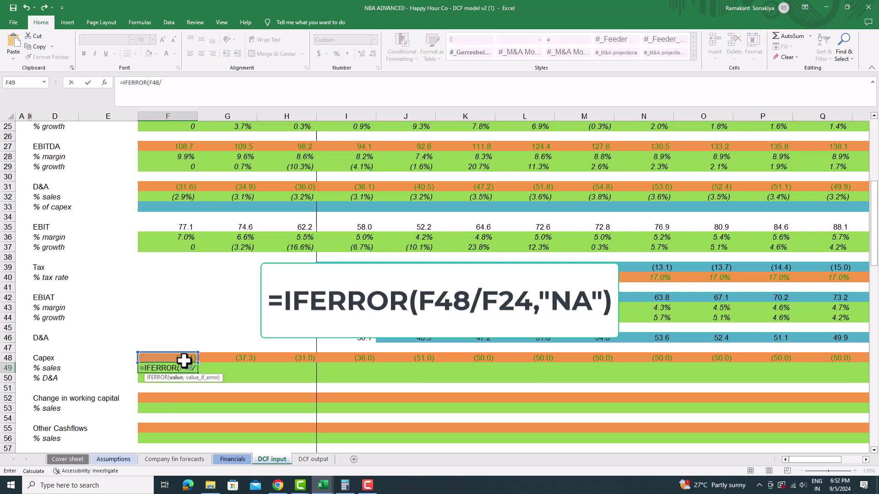
text(/)
scroll(196, 256, up, 1)
click(186, 147)
text(,"na"))
key(Return)
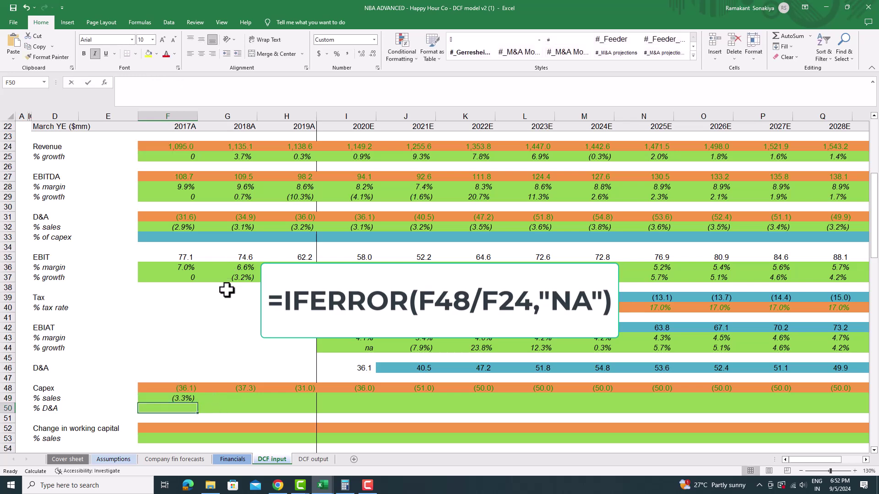
- Enter =IFERROR(F48/F31,"na") as the 2017A Capex % D&A formula in F50
text(=iferr)
key(Tab)
click(179, 387)
text(/)
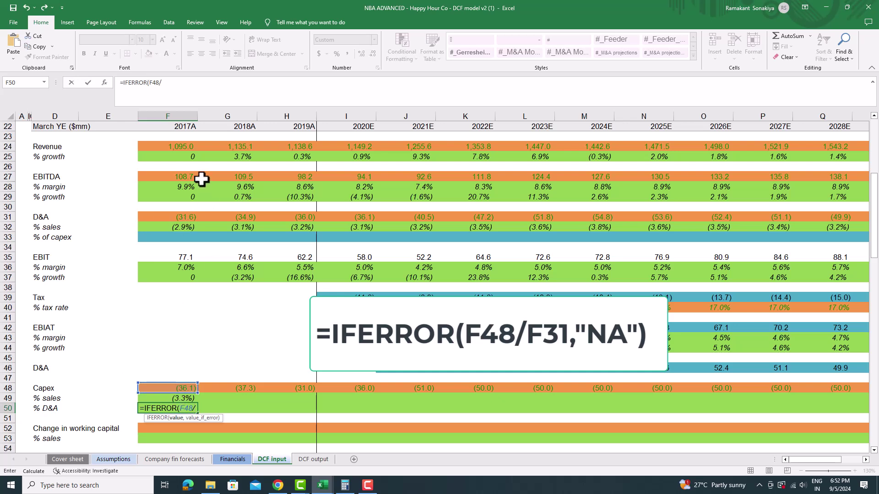
click(189, 216)
text(,"na"))
key(Return)
- Fill the Capex % sales (F49) and % D&A (F50) formulas across to 2030E in column S
click(186, 399)
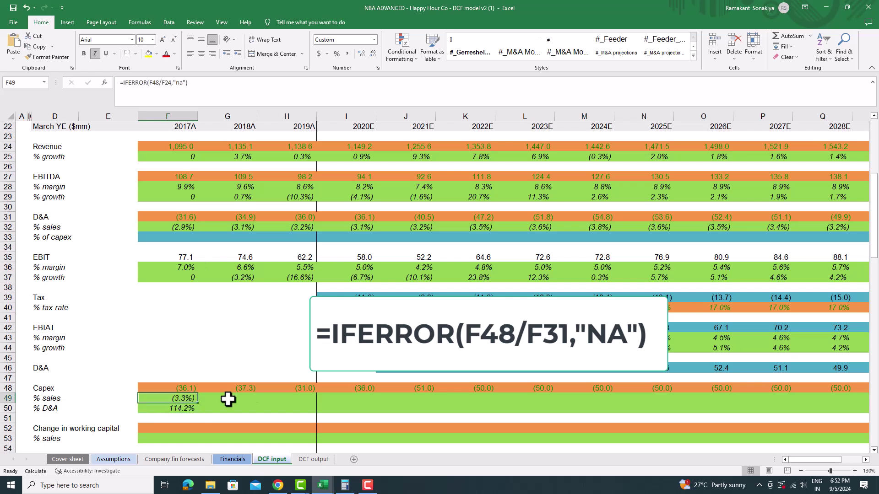
scroll(186, 399, down, 2)
drag(192, 336, 790, 356)
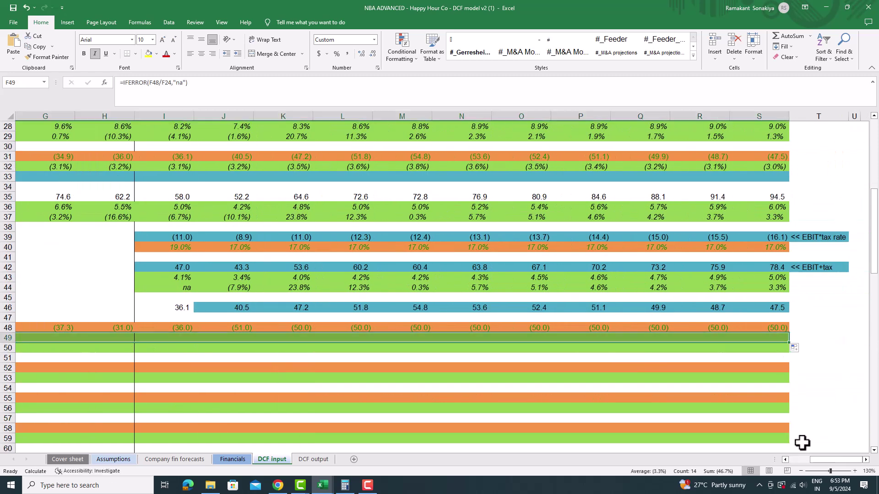
drag(805, 459, 778, 462)
click(178, 349)
drag(198, 353, 768, 365)
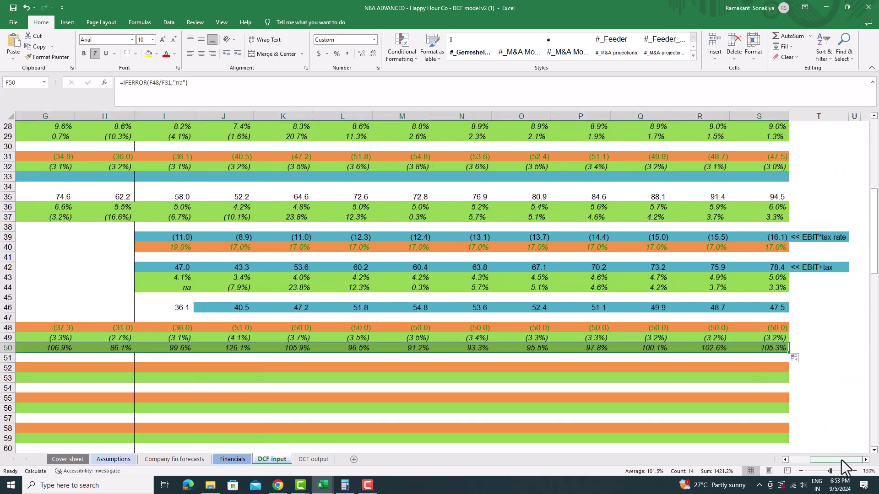
drag(836, 461, 814, 461)
key(Down)
scroll(238, 289, up, 1)
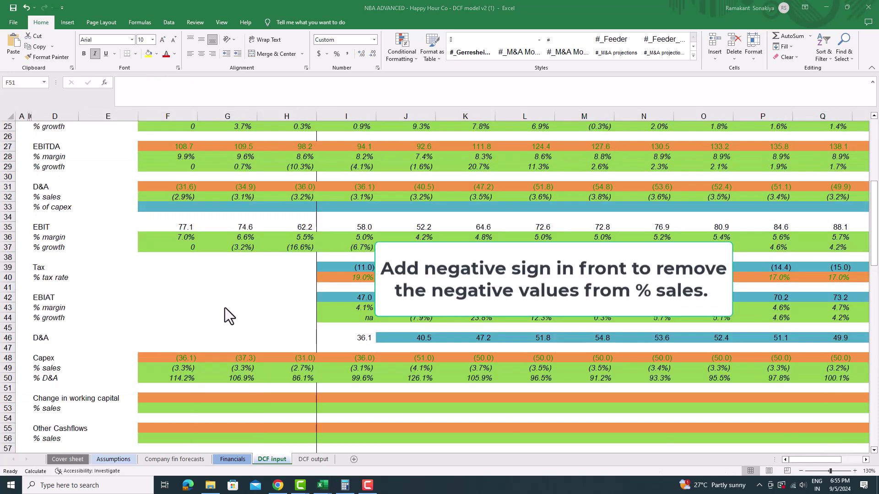
- Change the 2017A Capex % sales formula in F49 to =IFERROR(-F48/F24,"na") and fill it across to 2030E (S49)
click(186, 367)
double_click(185, 367)
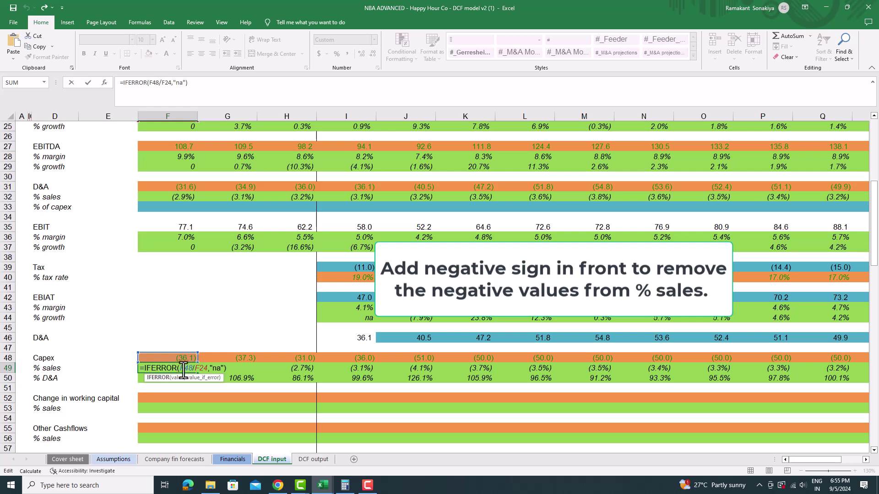
text(-)
key(Return)
click(182, 366)
drag(198, 373, 783, 387)
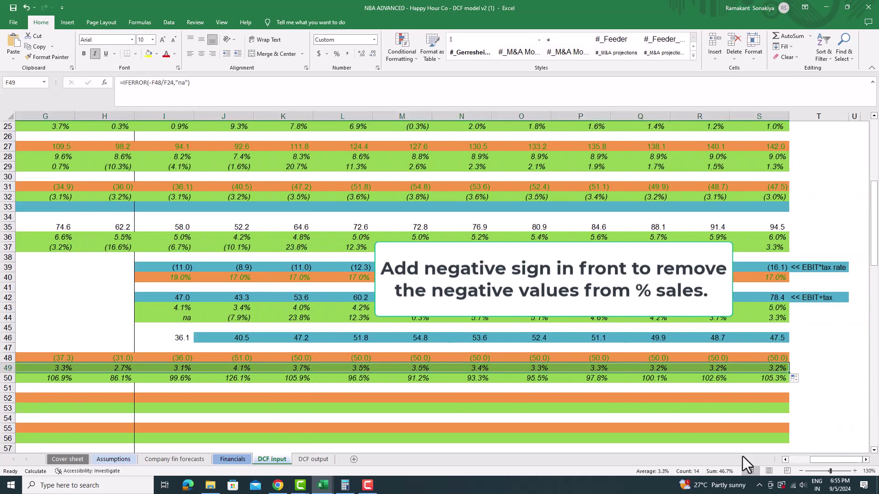
- Link 2017A Change in working capital (F52) to Financials cell I45 and fill it across to 2030E (S52)
drag(822, 460, 801, 461)
scroll(178, 335, down, 2)
click(170, 337)
text(=)
click(233, 459)
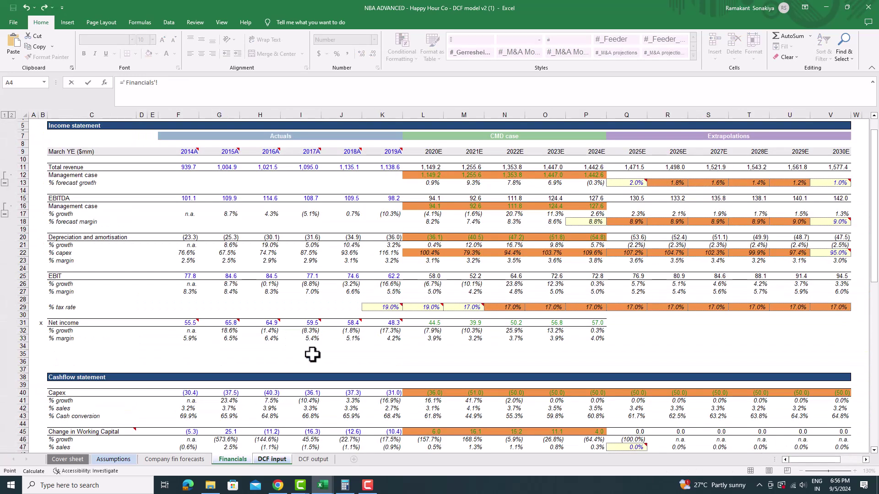
scroll(313, 354, down, 1)
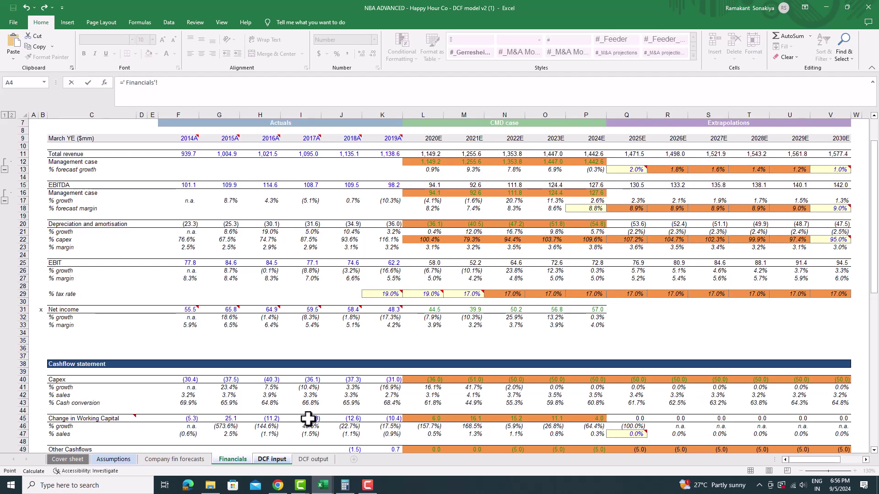
key(Return)
drag(198, 343, 792, 342)
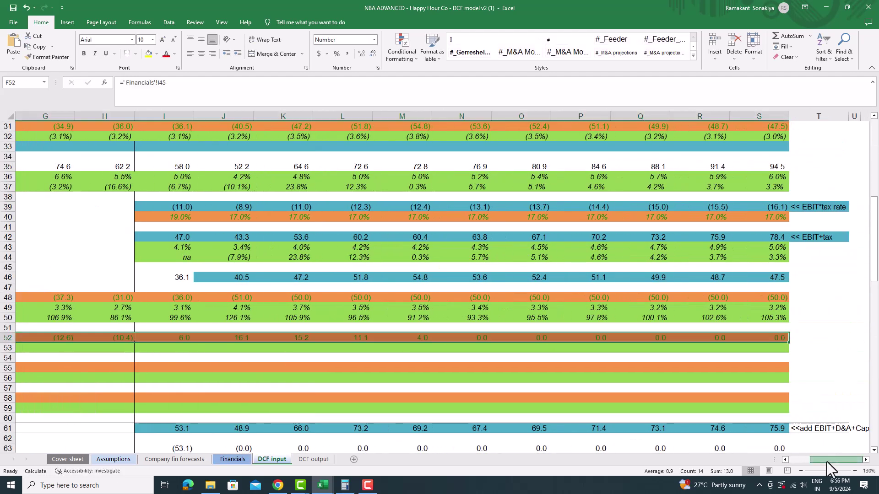
- Enter =IFERROR(F52/F24,"na") as Change in working capital % sales in F53 and fill it across to 2030E
scroll(458, 338, left, 3)
click(176, 349)
text(=IFERROR()
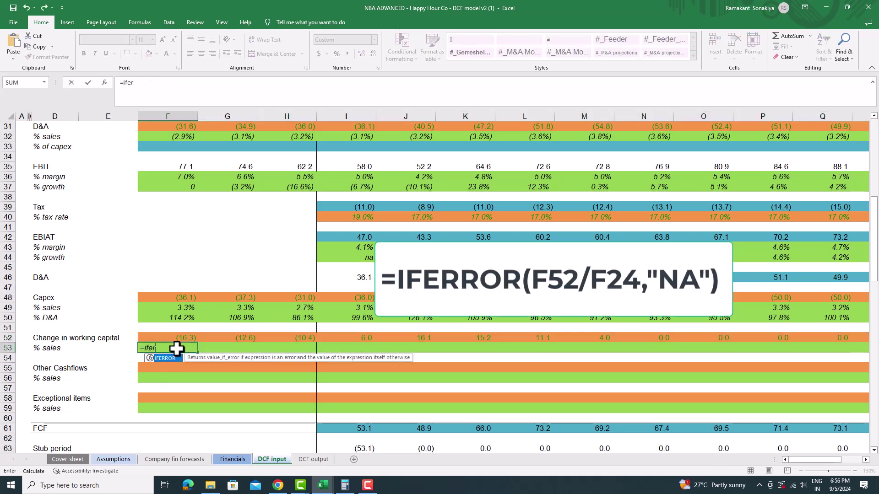
click(191, 338)
text(/f24,"na"))
key(Return)
click(189, 350)
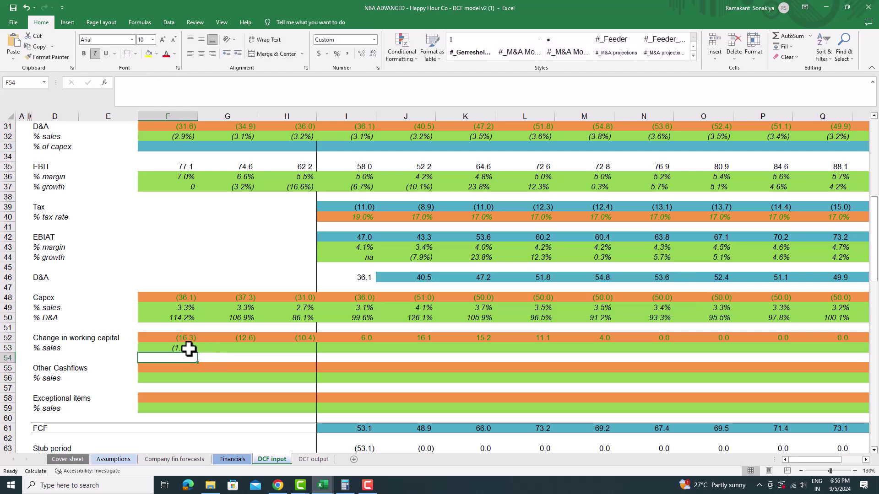
drag(198, 353, 818, 353)
- Link 2017A Other Cashflows (F55) to Financials cell I49 and fill it across to 2030E (S55)
click(796, 459)
click(175, 368)
text(=)
click(232, 459)
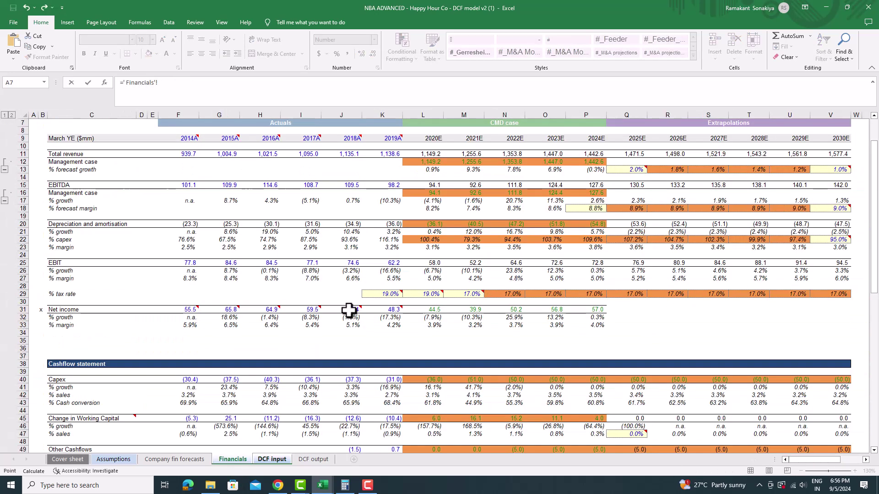
scroll(306, 339, down, 2)
click(311, 402)
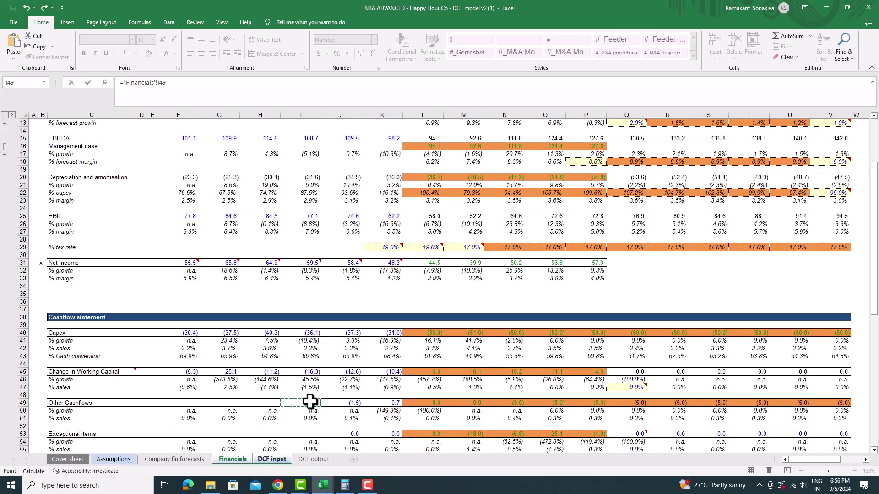
key(Return)
click(197, 366)
drag(254, 370, 781, 390)
- Enter =IFERROR(F55/F24,"na") as Other Cashflows % sales in F56 and fill it across to 2030E (S56)
click(805, 459)
click(185, 381)
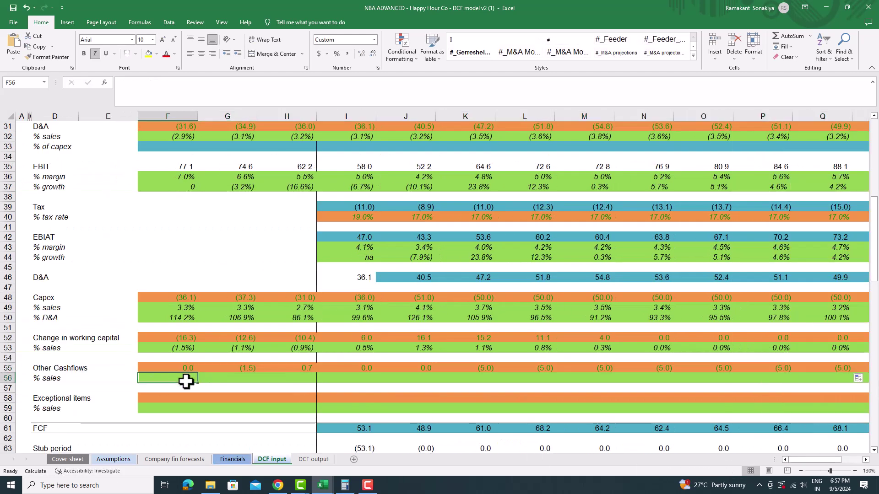
text(=IFERROR()
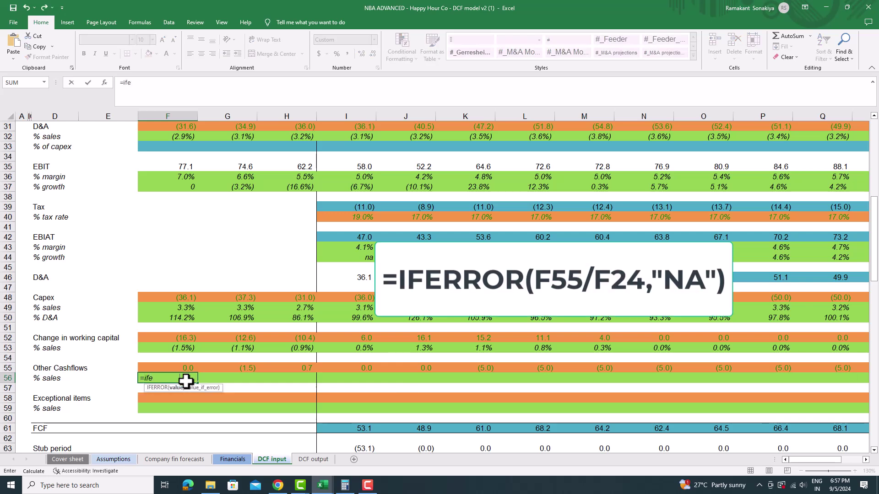
click(188, 368)
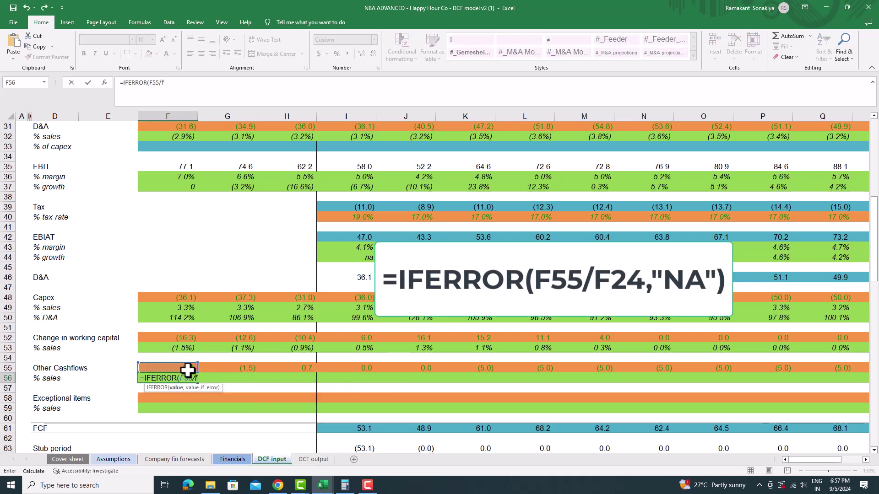
text(/f24,"na"))
key(Return)
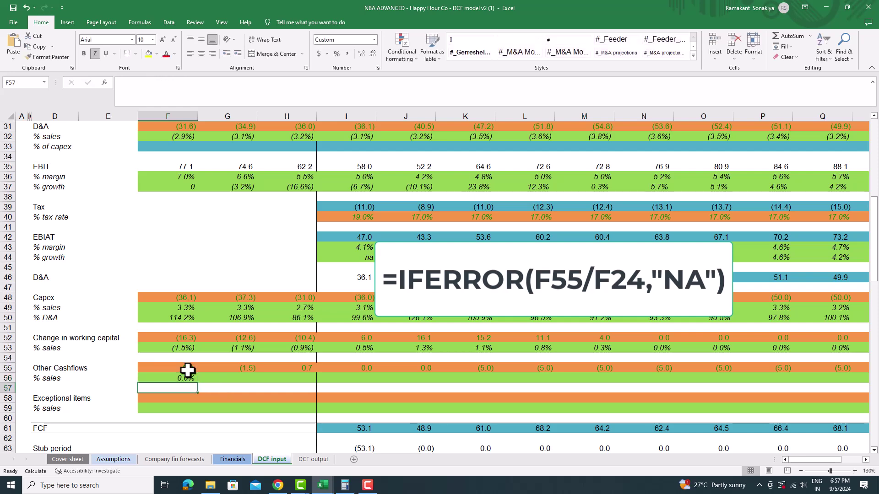
click(188, 378)
drag(197, 383, 784, 382)
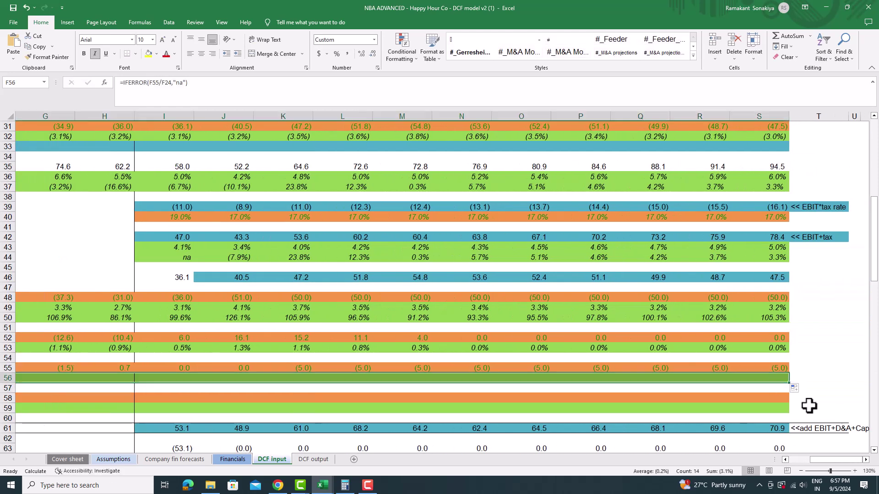
- Link 2017A Exceptional items (F58) to Financials cell I53 and fill it across to 2030E
click(799, 459)
scroll(273, 377, down, 2)
click(187, 342)
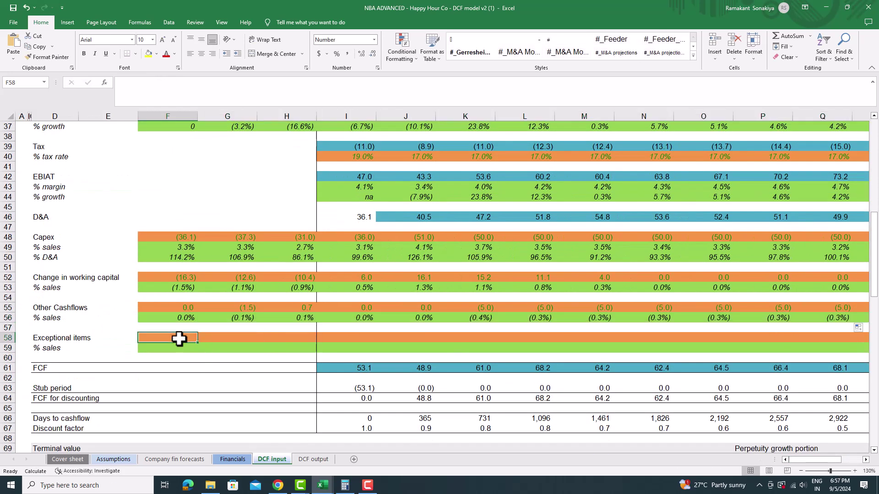
text(=)
click(232, 459)
scroll(248, 316, down, 4)
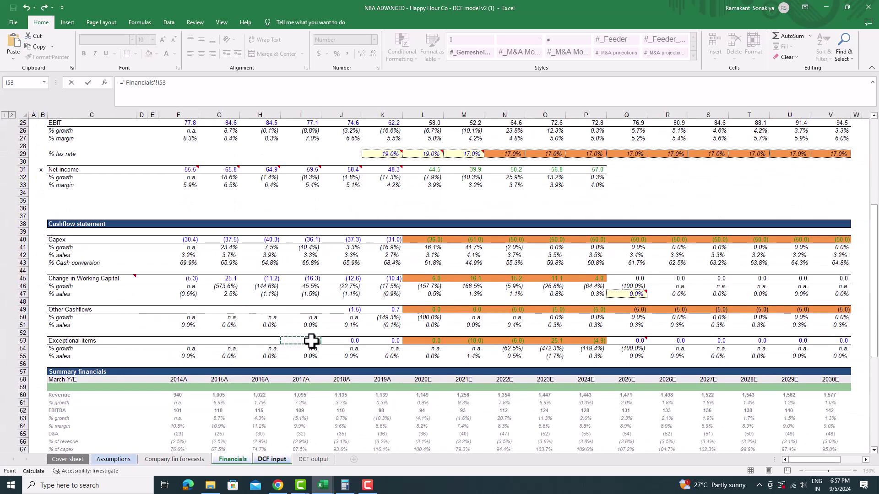
key(Return)
drag(196, 343, 761, 349)
- Enter =IFERROR(F58/F24,"na") as Exceptional items % sales in F59 and fill it across to 2030E
scroll(761, 353, left, 3)
click(174, 350)
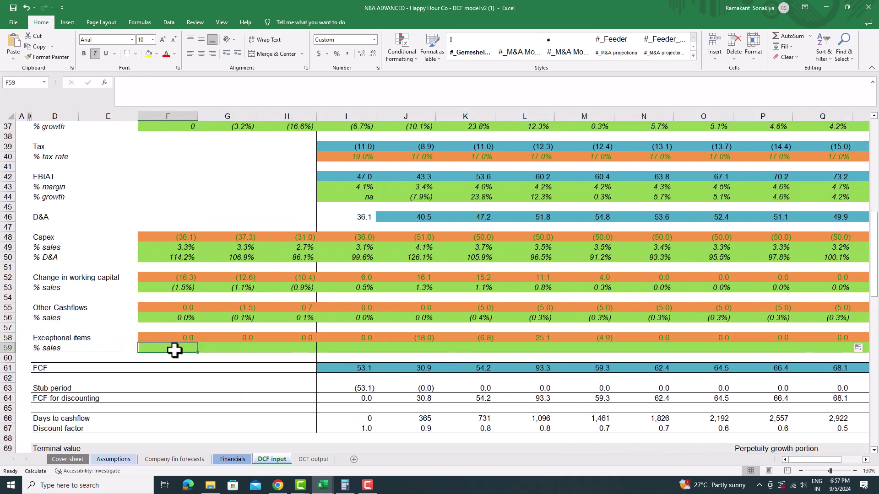
text(=IFERROR()
click(176, 337)
text(/f24,"na"))
key(Return)
click(180, 349)
drag(197, 353, 791, 355)
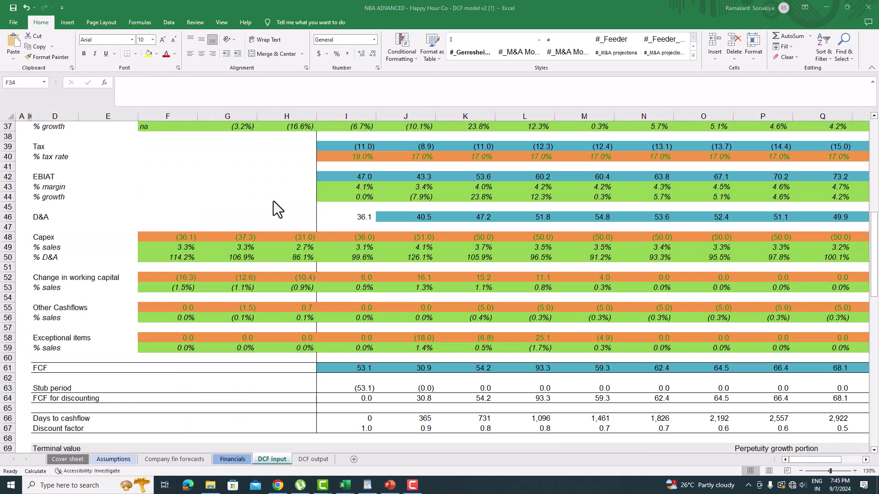
- Enter =IFERROR(F31/F48,"NA") as the 2017A D&A % of capex formula in F33
scroll(274, 202, up, 3)
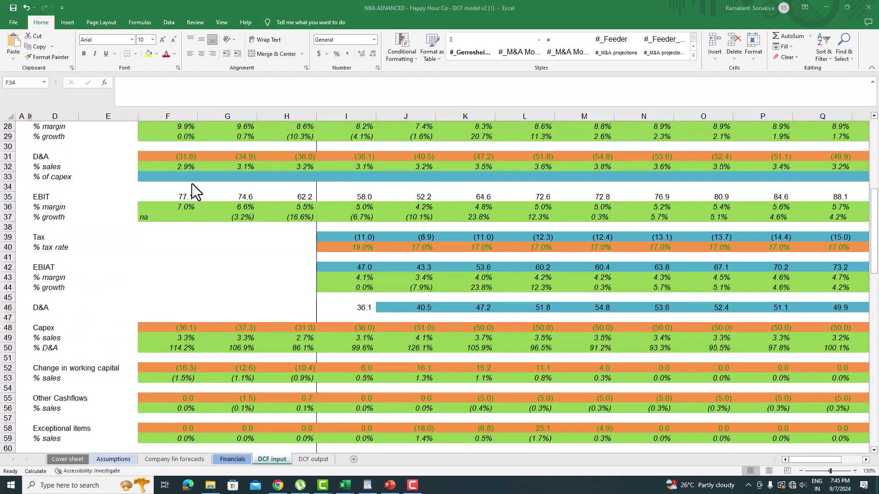
click(188, 177)
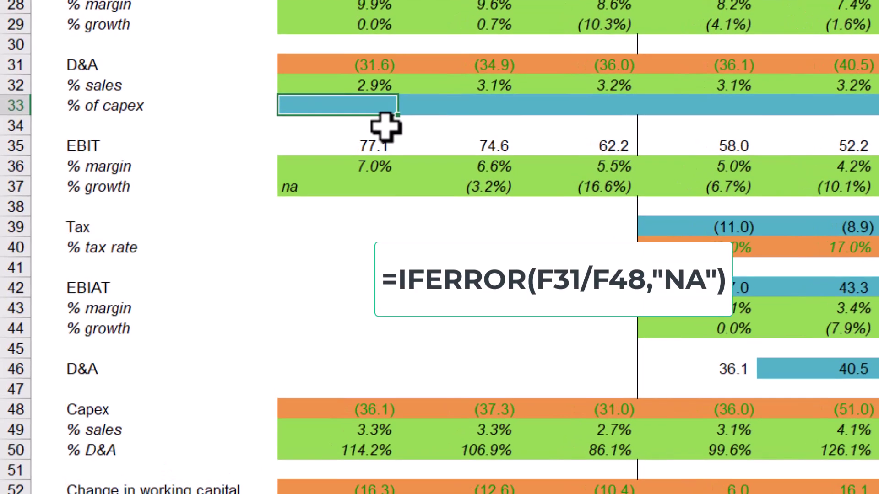
text(=ifer)
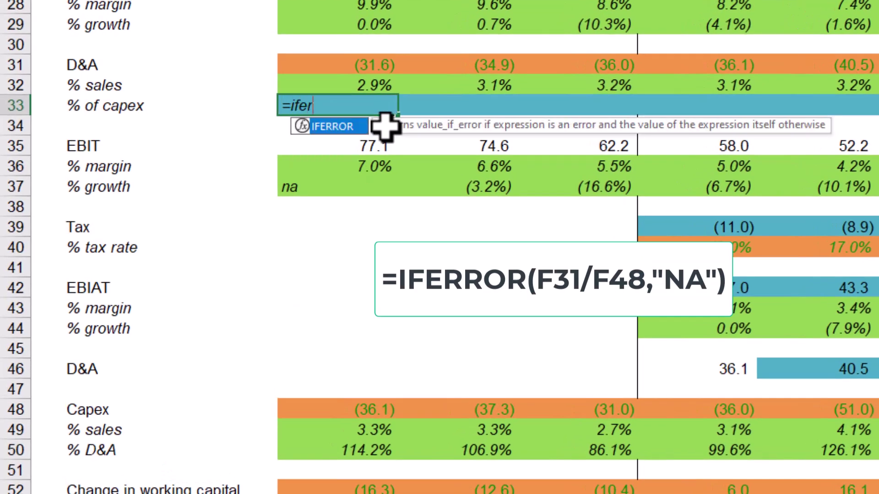
key(Tab)
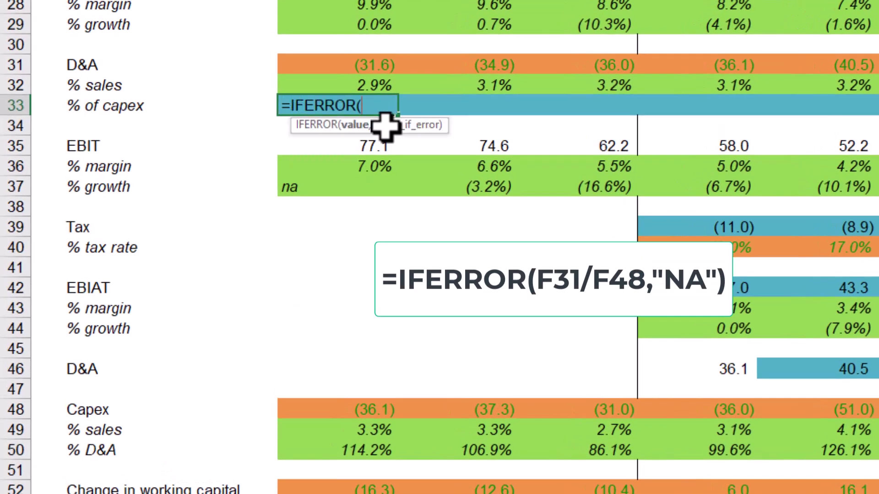
click(373, 63)
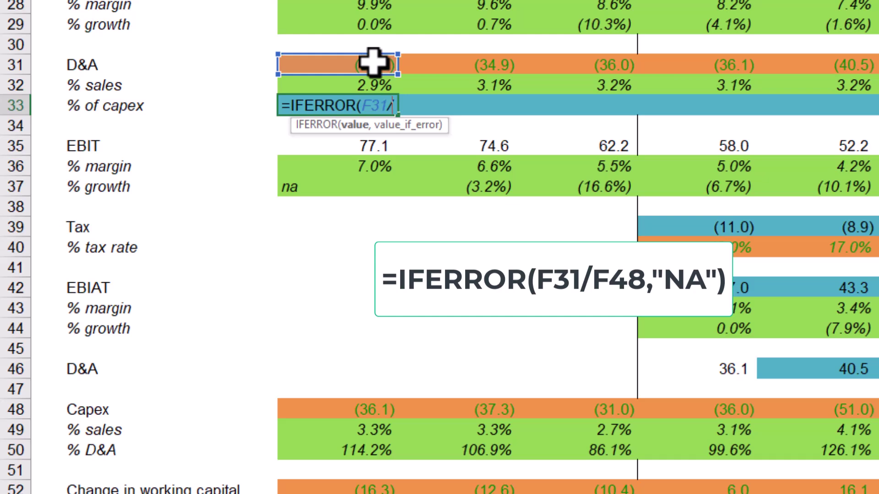
text(/)
click(375, 410)
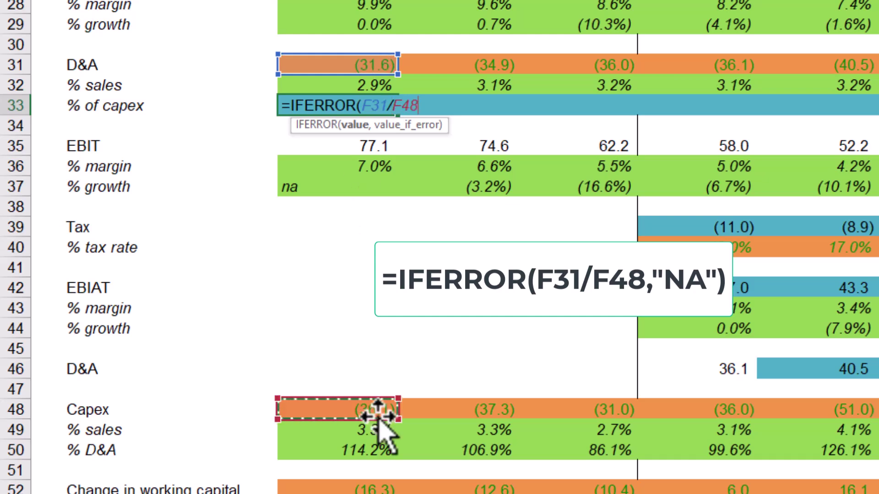
text(,"NA)
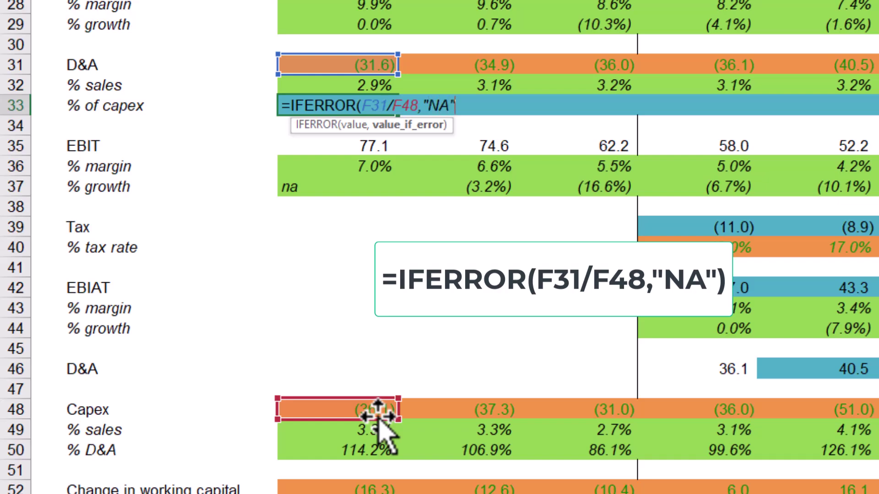
text("))
key(Return)
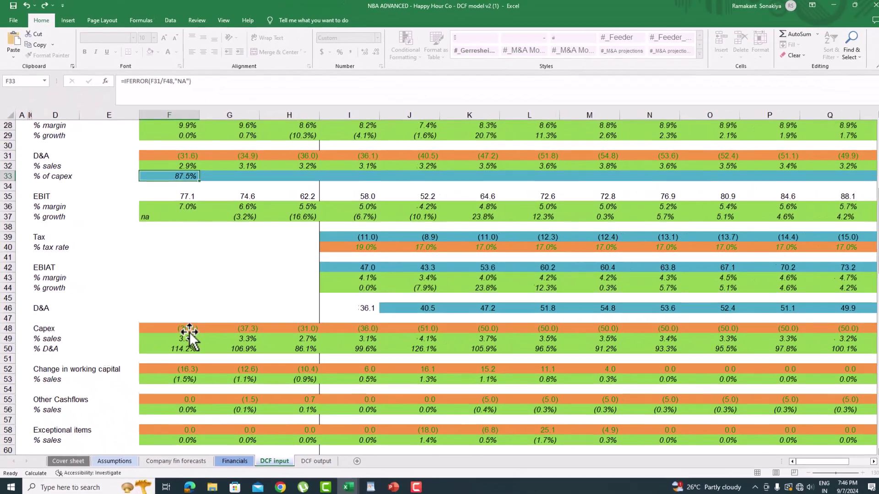
- Fill the D&A % of capex formula from F33 across to 2030E (S33)
click(182, 174)
drag(197, 181, 854, 242)
drag(779, 231, 780, 230)
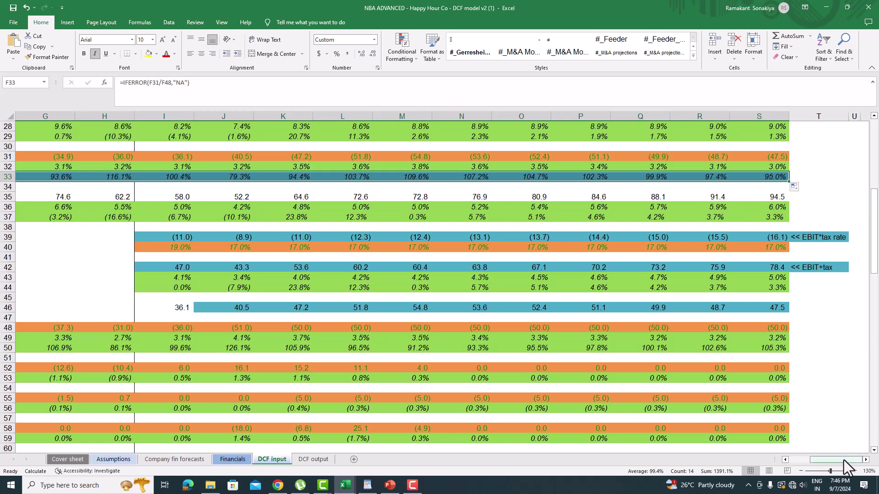
- Review the DCF input sheet down to Sensitivity analysis, then switch to Chrome to check the perpetuity growth rate in the Forage assumptions
drag(844, 460, 789, 462)
scroll(143, 177, up, 2)
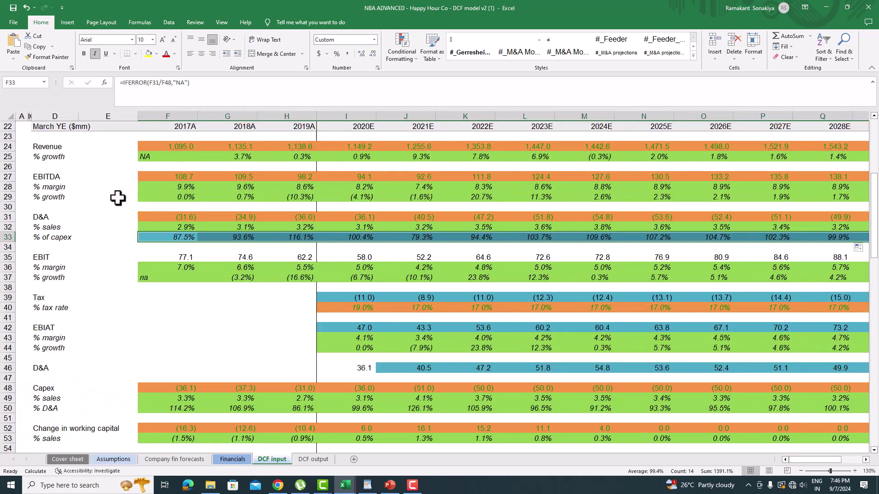
scroll(118, 200, down, 4)
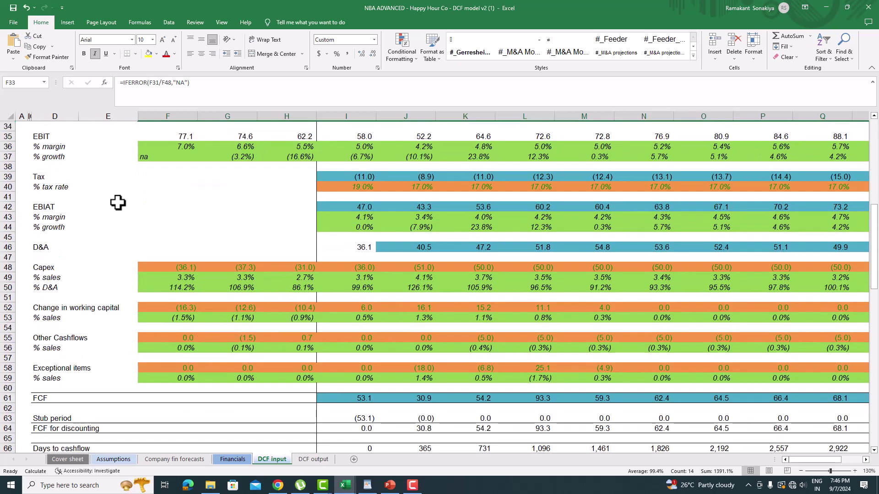
scroll(118, 203, down, 6)
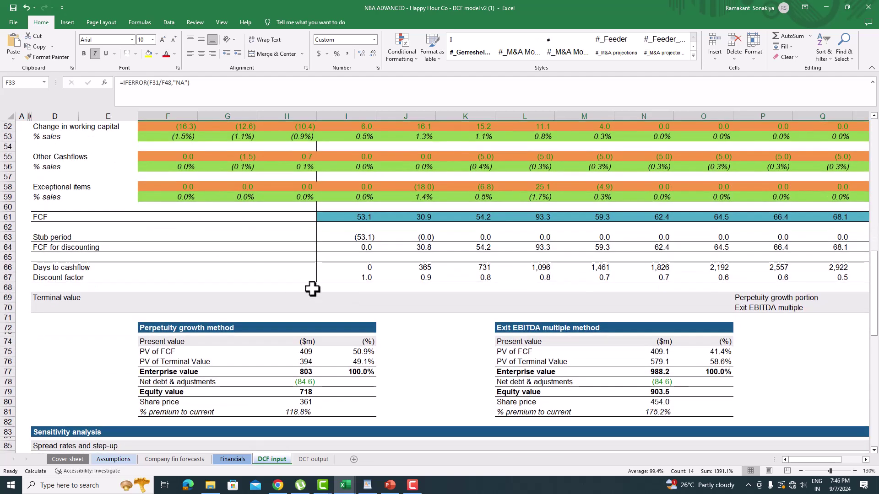
scroll(333, 298, down, 5)
scroll(332, 306, down, 1)
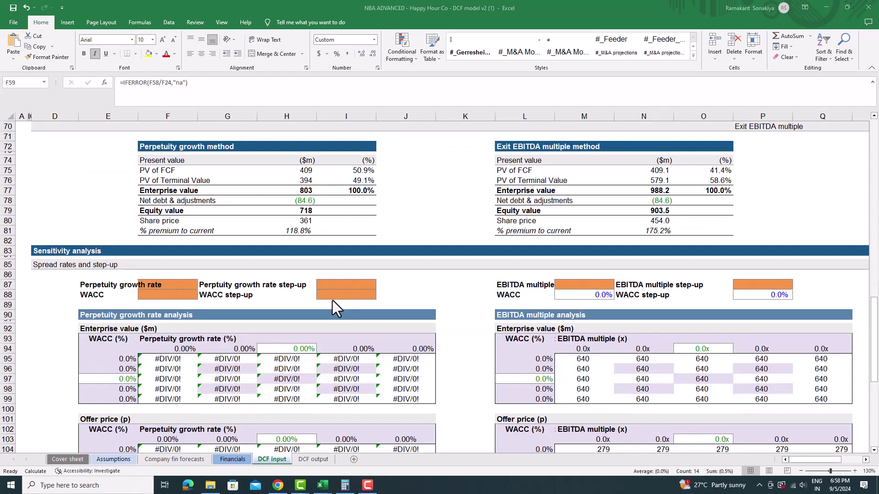
click(278, 485)
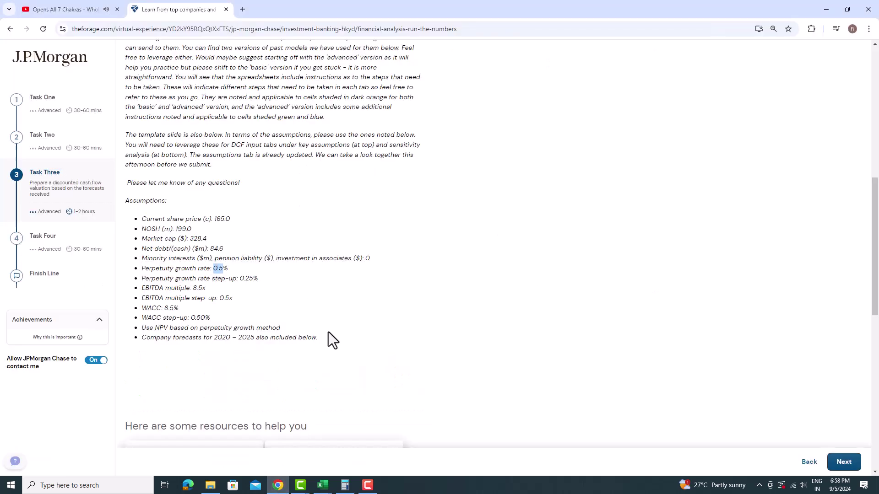
- Switch back to Excel and set the sensitivity analysis Perpetuity growth rate in F87 to 0.5%
mouse_move(322, 484)
click(418, 462)
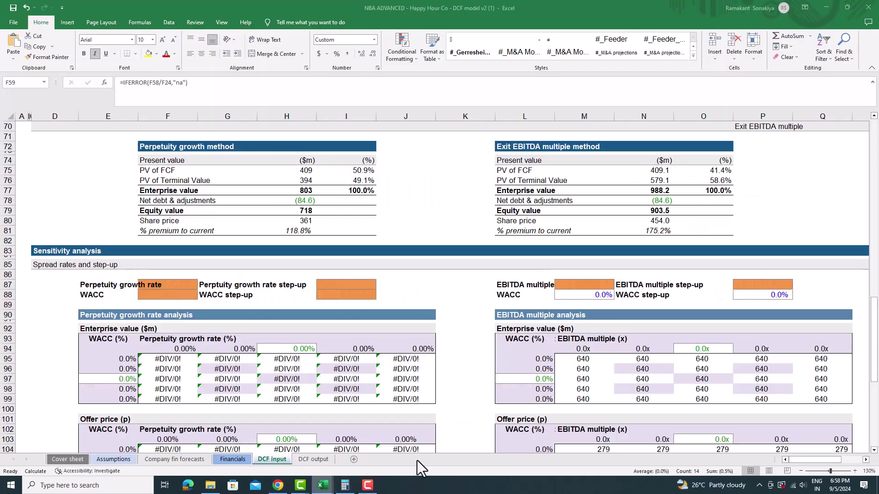
click(178, 284)
text(0.5%)
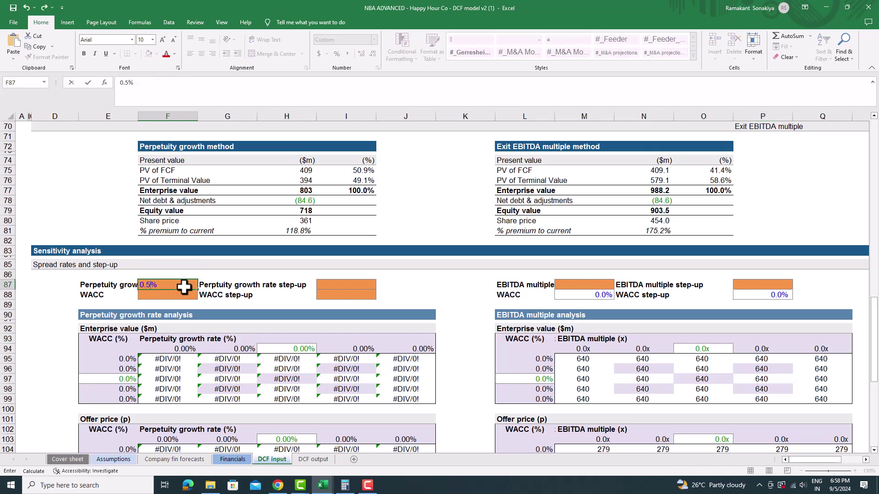
key(Return)
- Check the WACC in the Forage assumptions in Chrome, then switch back to Excel and set WACC in F88 to 8.5%
click(278, 485)
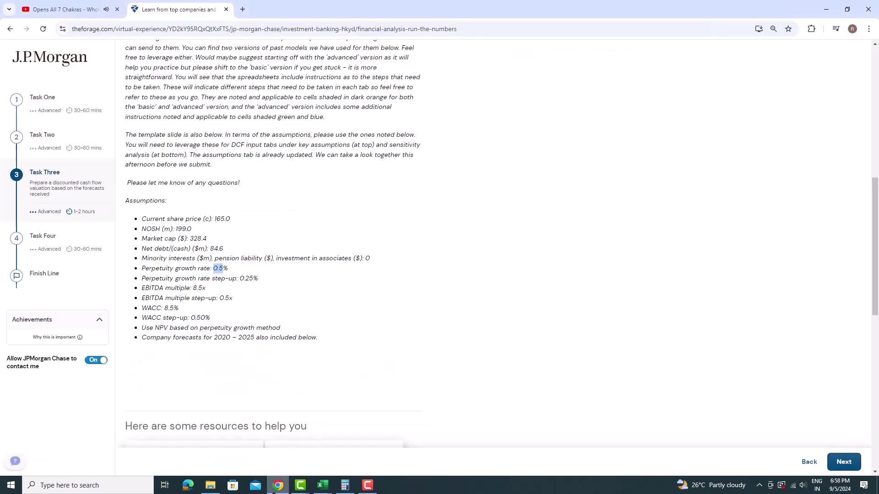
click(273, 491)
click(273, 491)
click(278, 485)
click(176, 295)
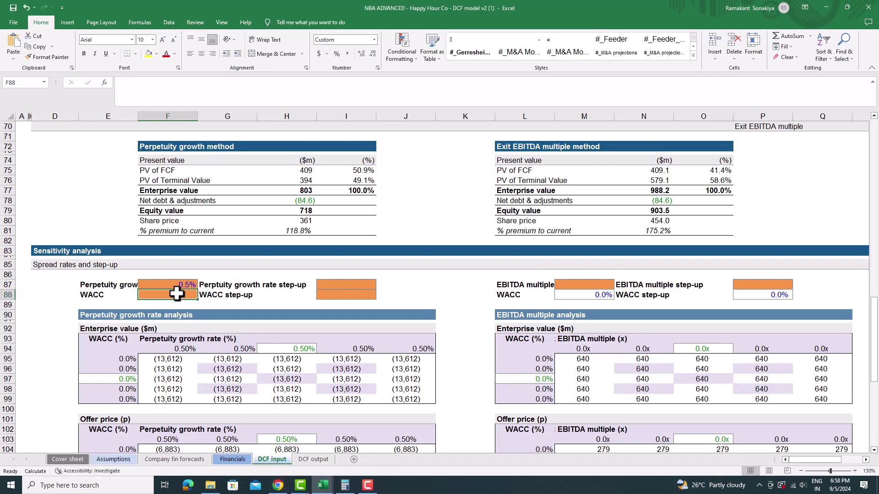
text(8.5)
key(Tab)
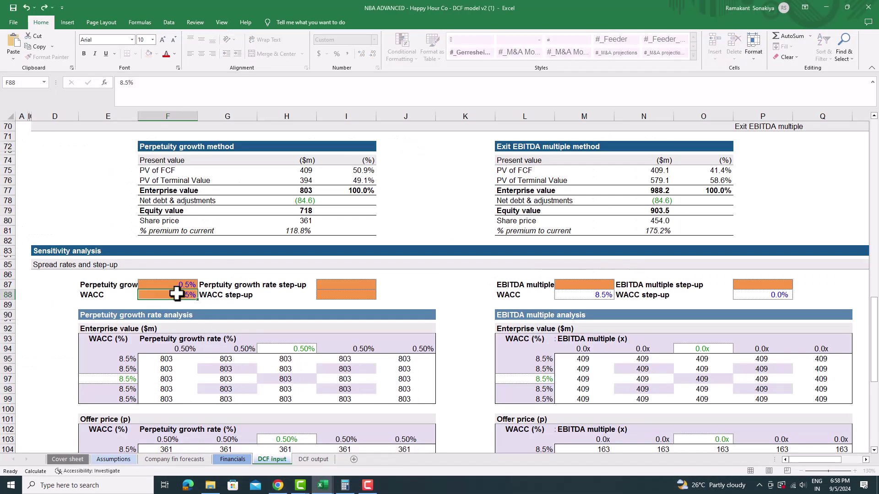
- Look up both step-ups in Chrome, then in Excel set Perpetuity growth rate step-up (I87) to 0.25% and WACC step-up (I88) to 0.50%
click(340, 286)
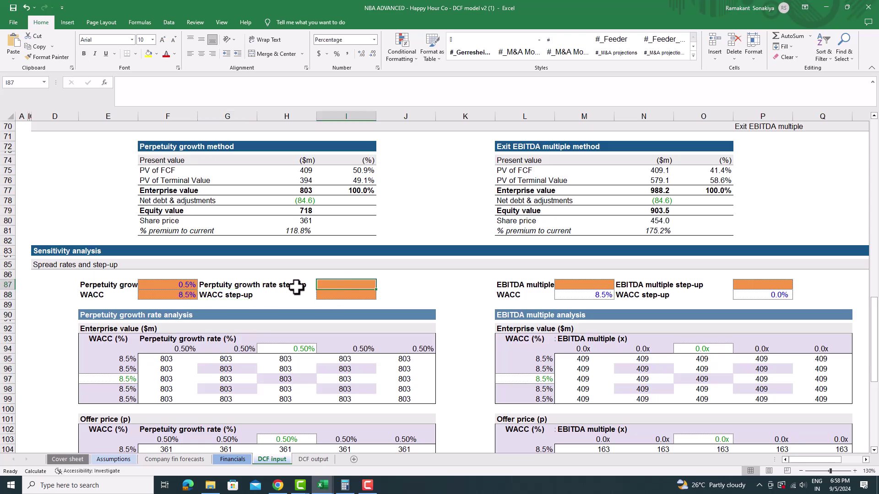
click(278, 486)
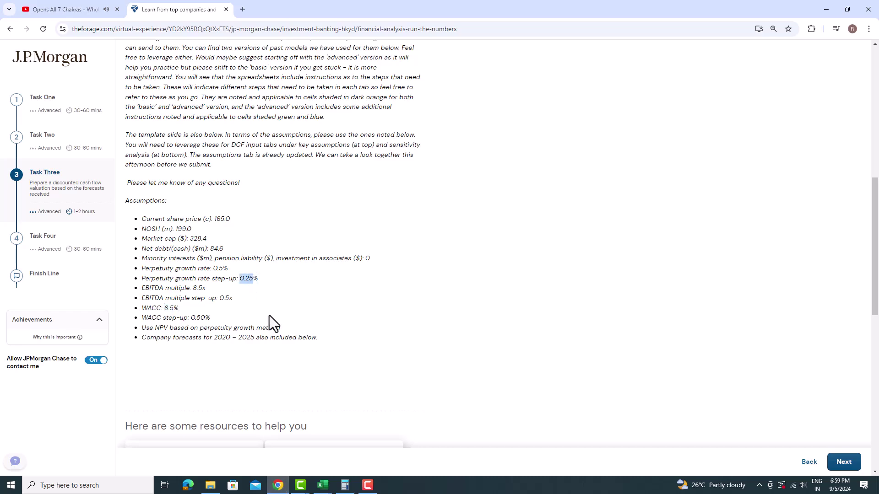
double_click(196, 319)
click(323, 485)
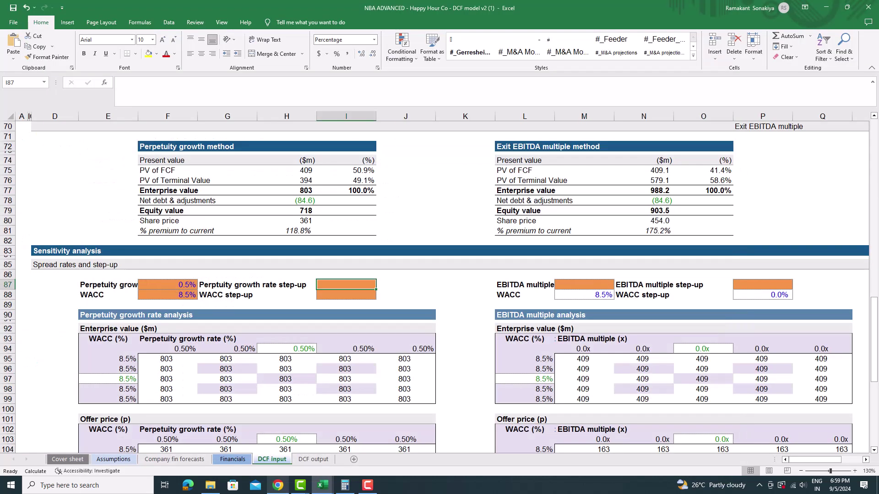
text(0.25)
key(Tab)
click(356, 293)
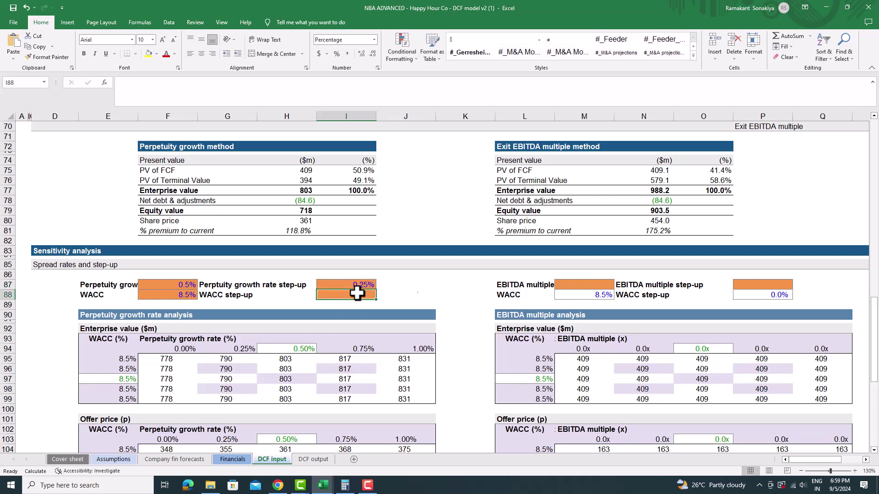
text(0.50)
key(Tab)
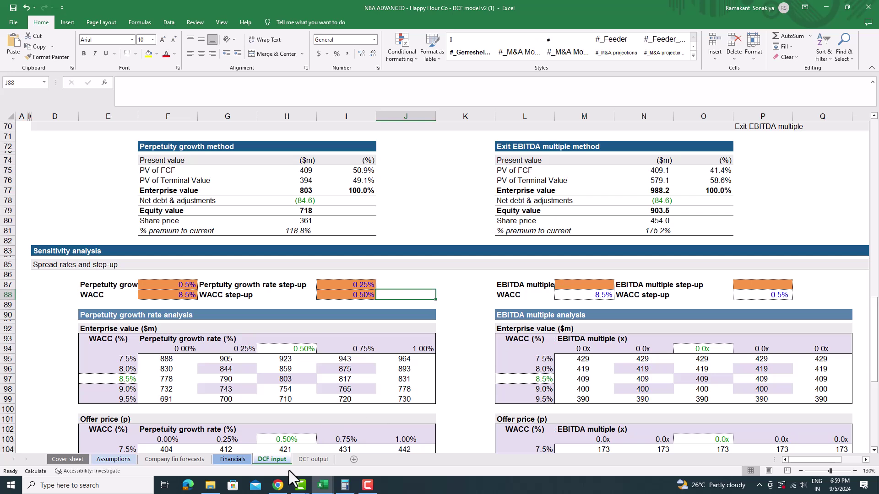
- Look up the EBITDA multiple in the Forage assumptions in Chrome, then set EBITDA multiple in M87 in Excel to 8.5x
click(278, 485)
double_click(199, 288)
click(323, 485)
click(594, 281)
text(8.5)
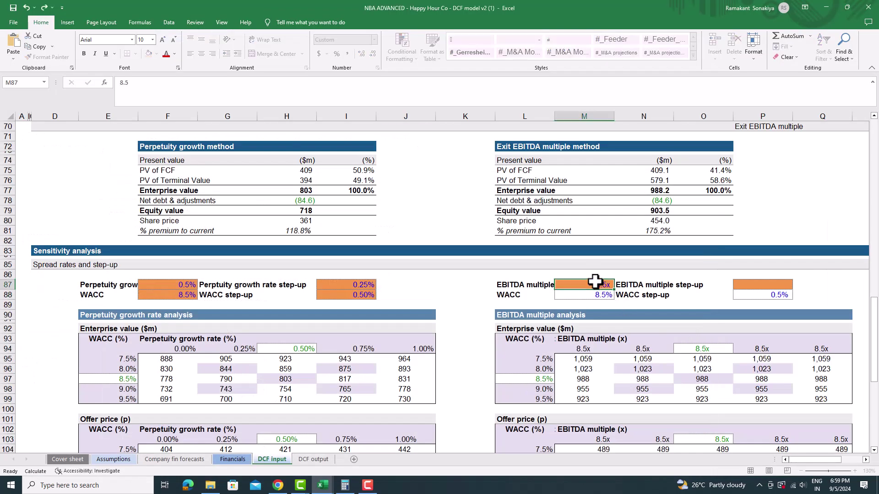
key(Tab)
- Look up the EBITDA multiple step-up in Chrome, then enter 0.5x for it in P87 in Excel
click(773, 286)
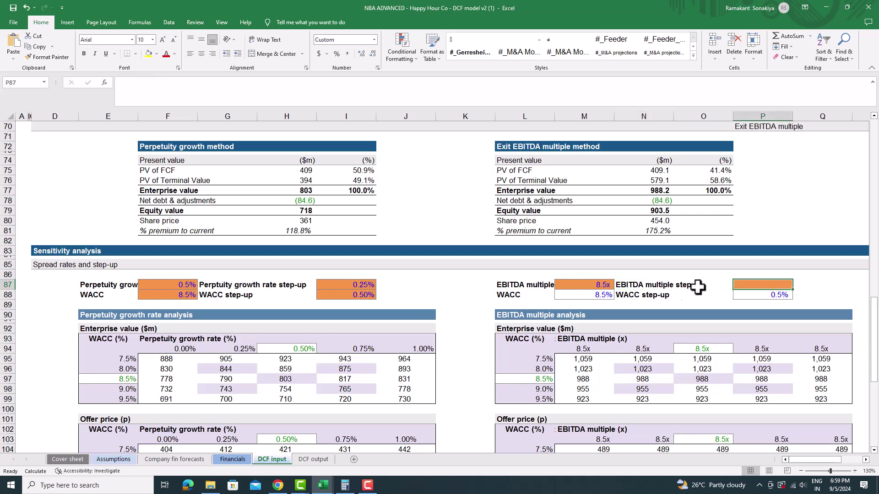
click(278, 485)
double_click(224, 298)
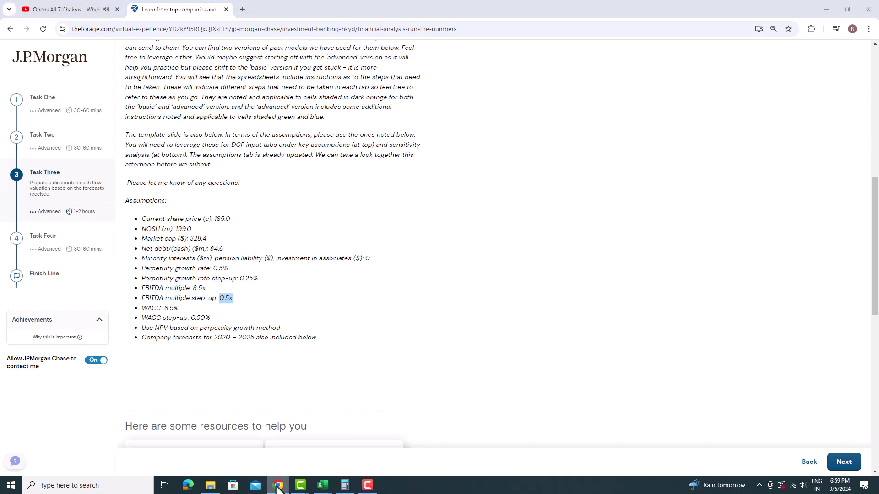
click(323, 486)
text(0.5)
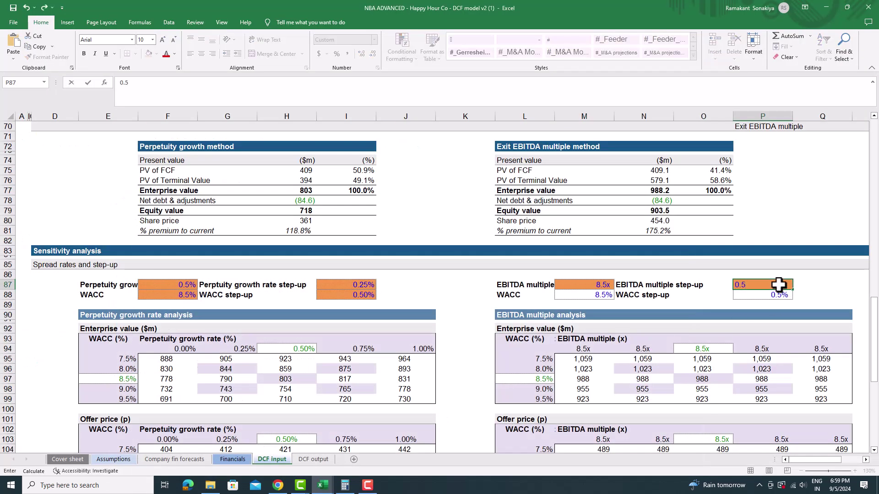
key(Tab)
- Review the sensitivity tables on DCF input, then the cashflows, net present value and sensitivity table on the DCF output sheet
scroll(796, 289, down, 9)
scroll(796, 289, down, 3)
scroll(796, 288, up, 10)
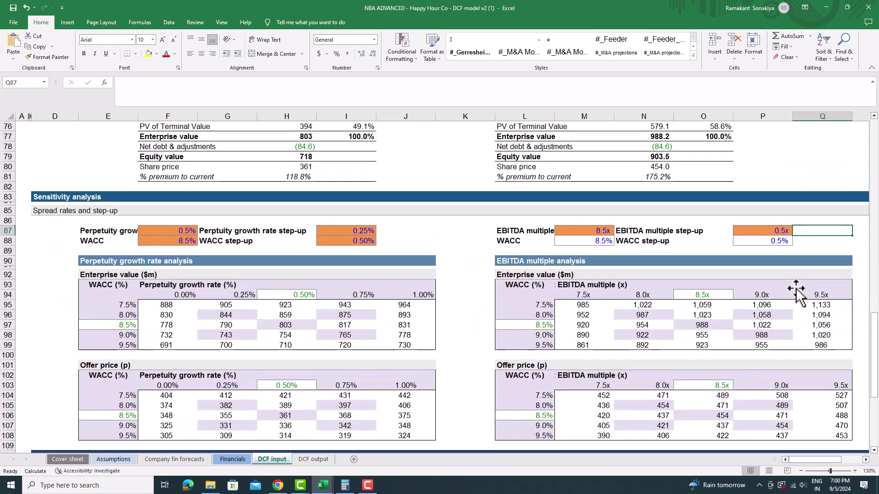
scroll(796, 290, down, 7)
click(313, 460)
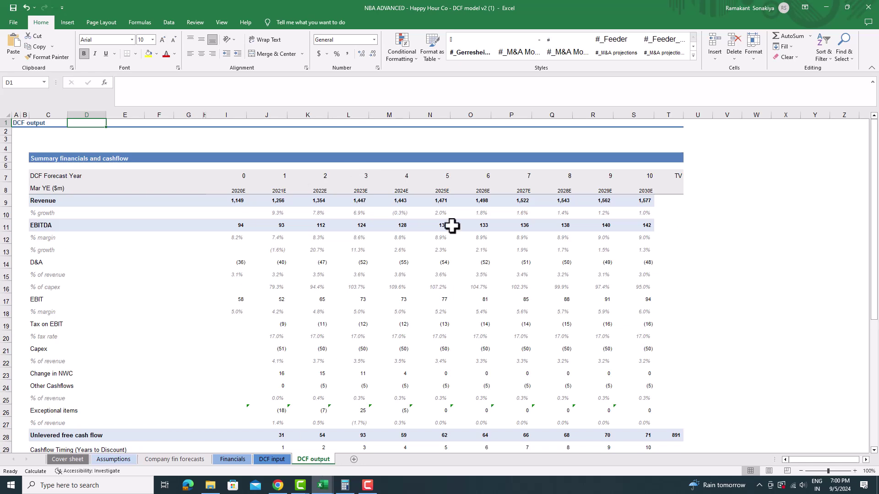
scroll(415, 237, down, 7)
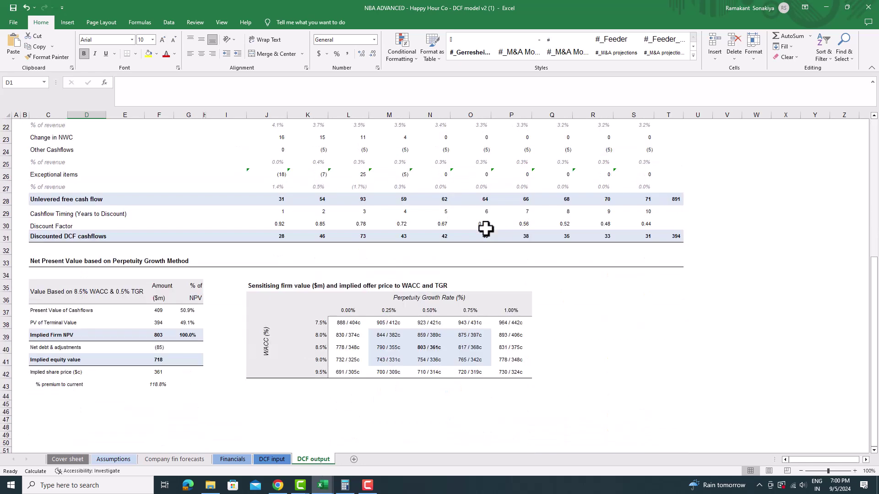
scroll(486, 228, down, 2)
scroll(485, 228, up, 10)
scroll(486, 228, down, 3)
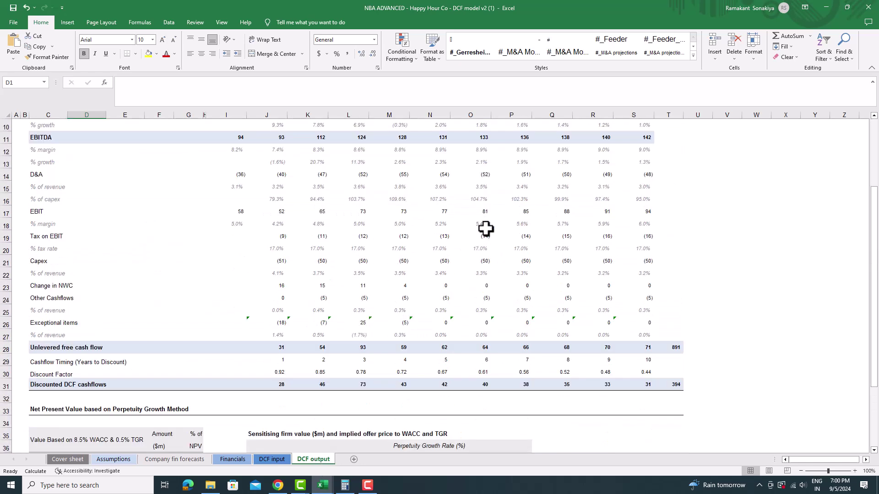
scroll(700, 195, down, 4)
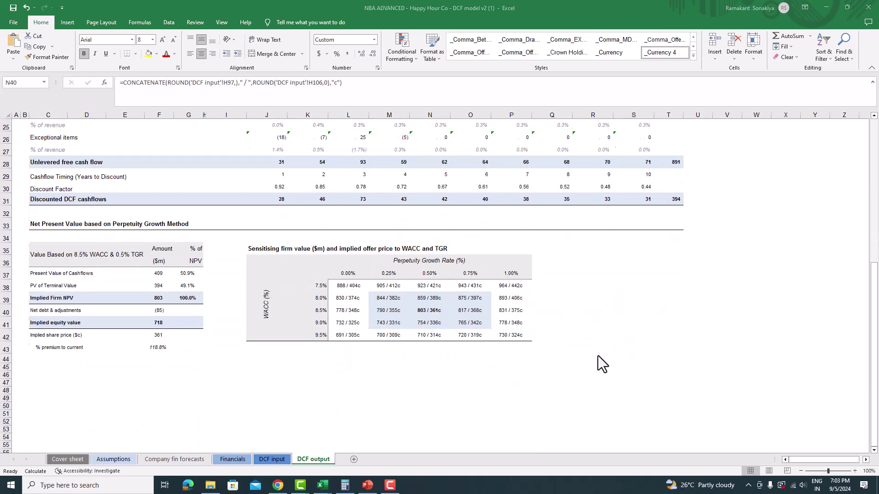
scroll(597, 356, up, 8)
scroll(597, 356, down, 8)
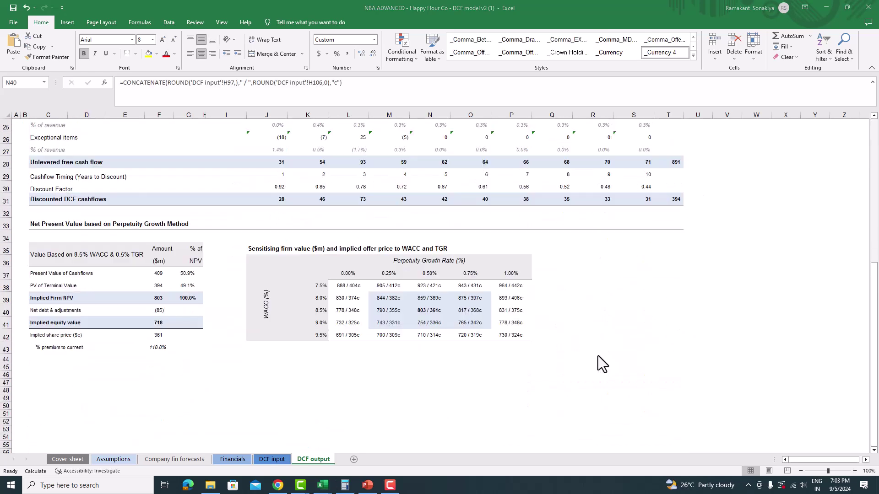
scroll(597, 356, down, 3)
scroll(598, 356, up, 5)
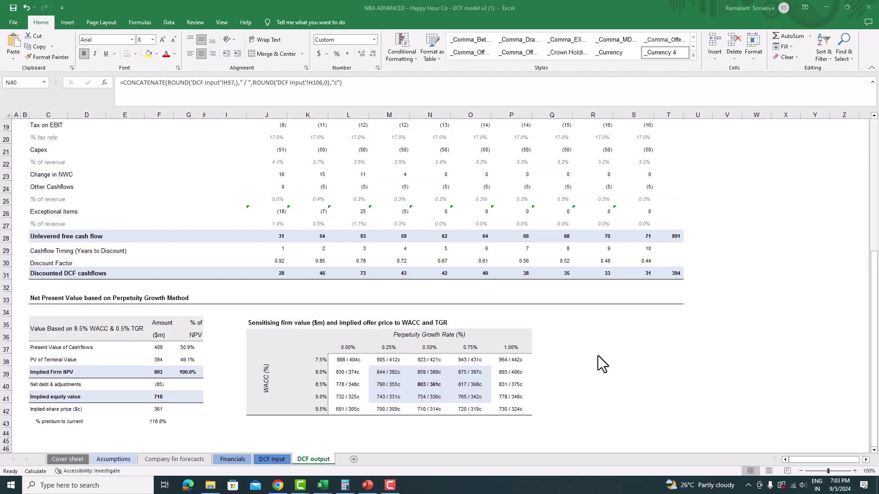
- Switch to Chrome and download the PowerPoint Slide Template from the DCF Slide page of Task Three
click(278, 485)
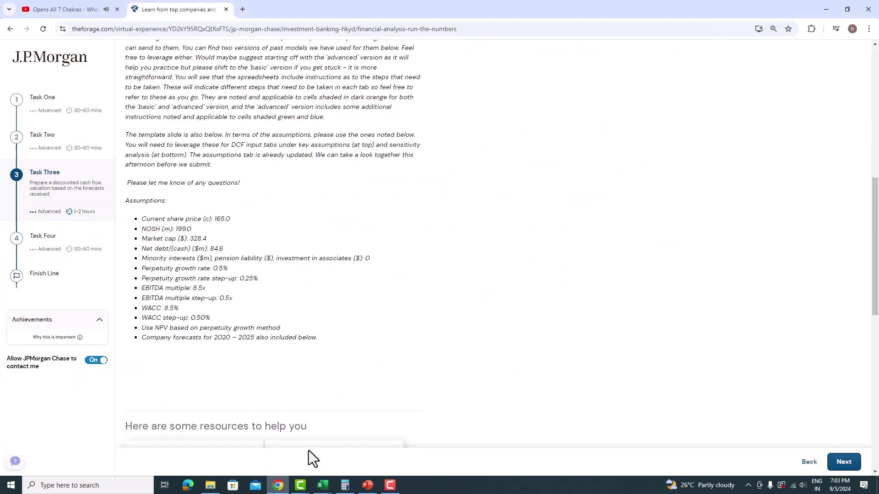
scroll(447, 347, down, 4)
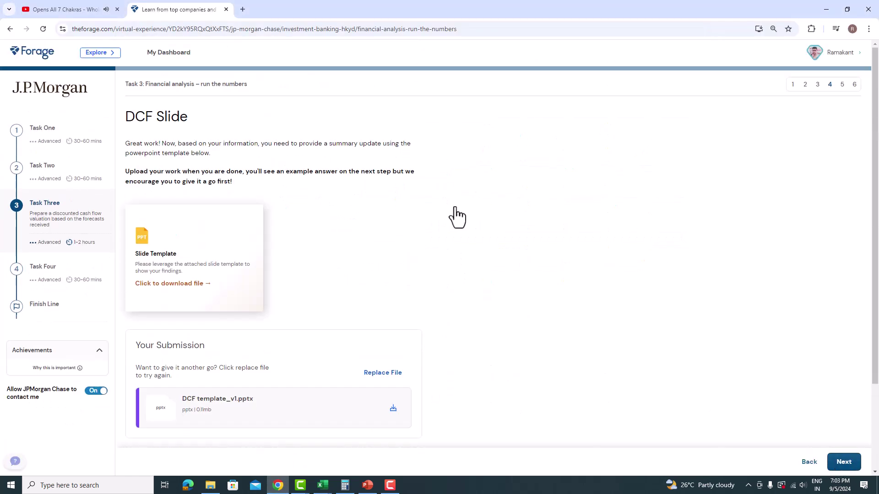
click(206, 251)
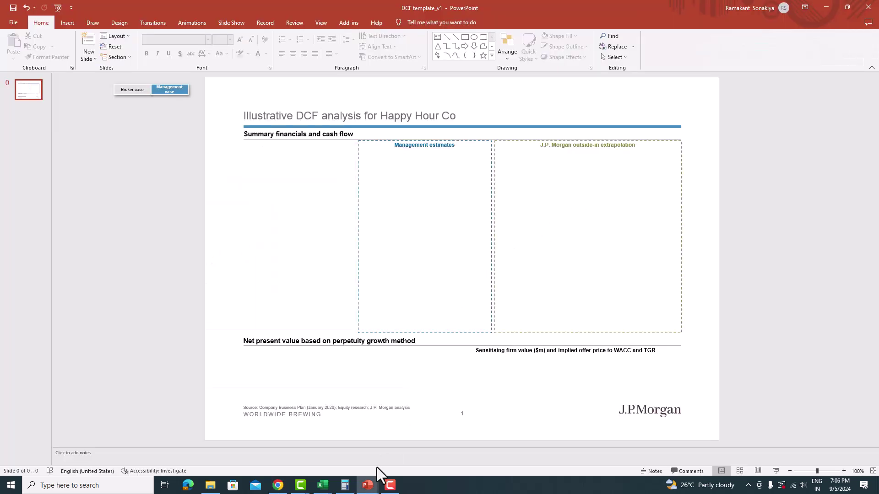
- Copy the DCF output table in Excel from DCF Forecast Year to Discounted DCF cashflows and paste it as a picture on the PowerPoint slide
click(323, 485)
drag(43, 133, 644, 430)
right_click(588, 392)
click(600, 184)
click(367, 485)
right_click(300, 206)
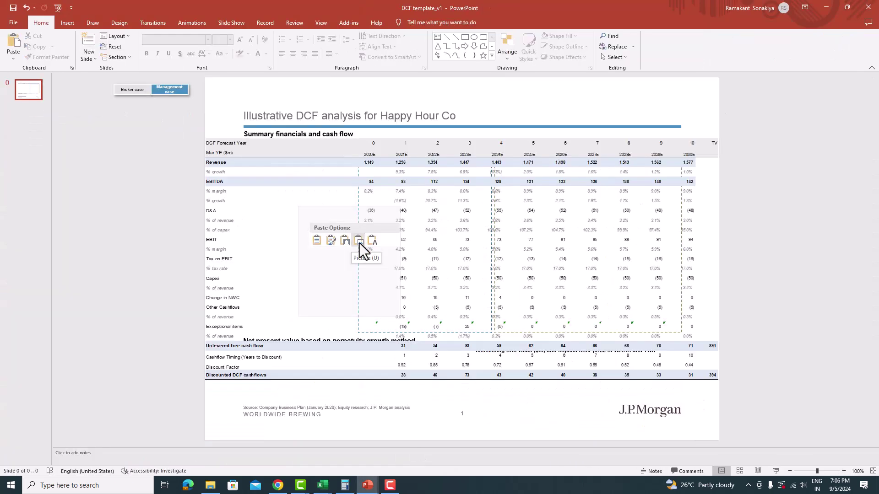
click(359, 241)
- Move and shrink the pasted table picture to fit the Summary financials and cash flow area above the Net present value heading
drag(269, 206, 353, 235)
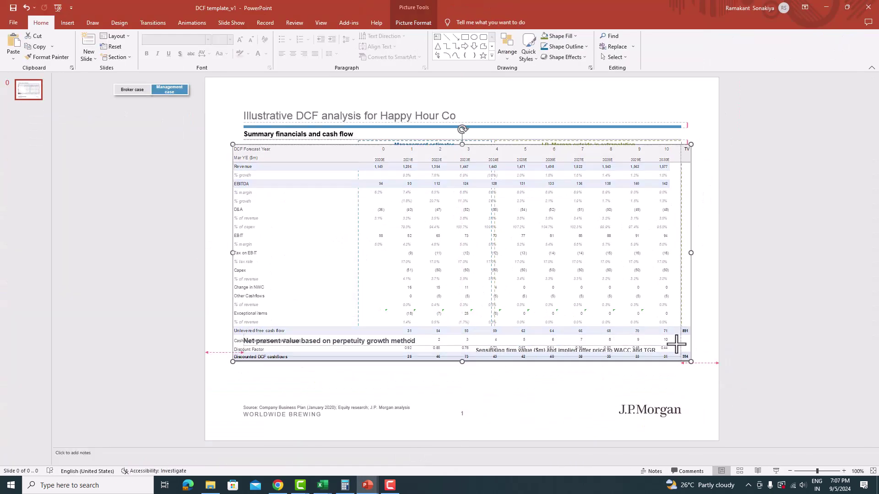
drag(677, 345, 676, 347)
drag(237, 347, 241, 323)
drag(320, 316, 350, 300)
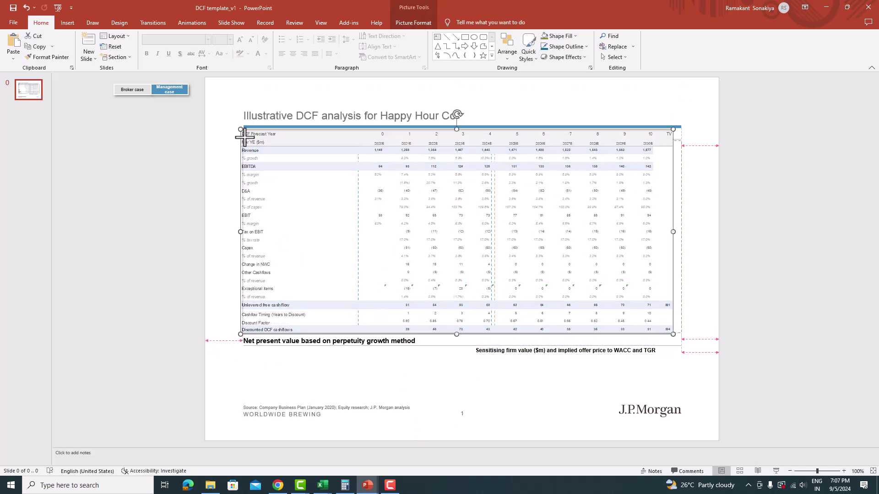